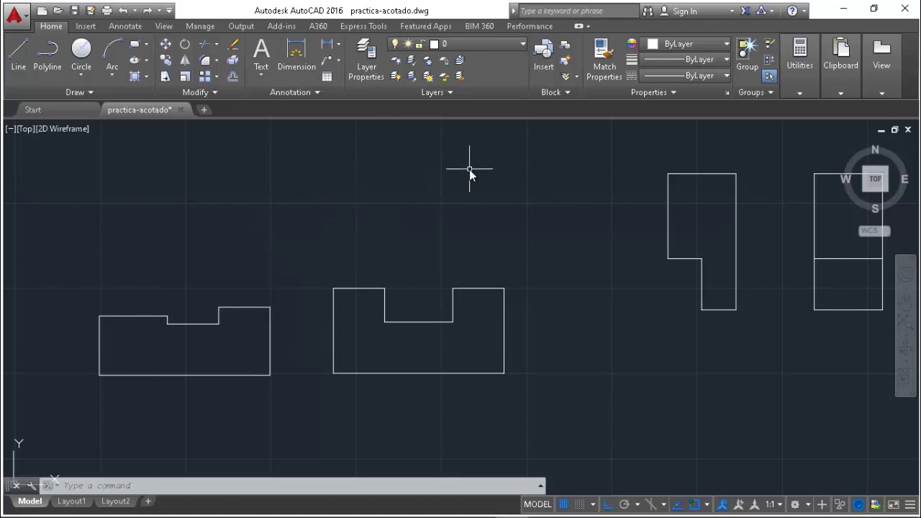
Minimize the ribbon in two stages down to panel titles only
click(578, 26)
click(578, 27)
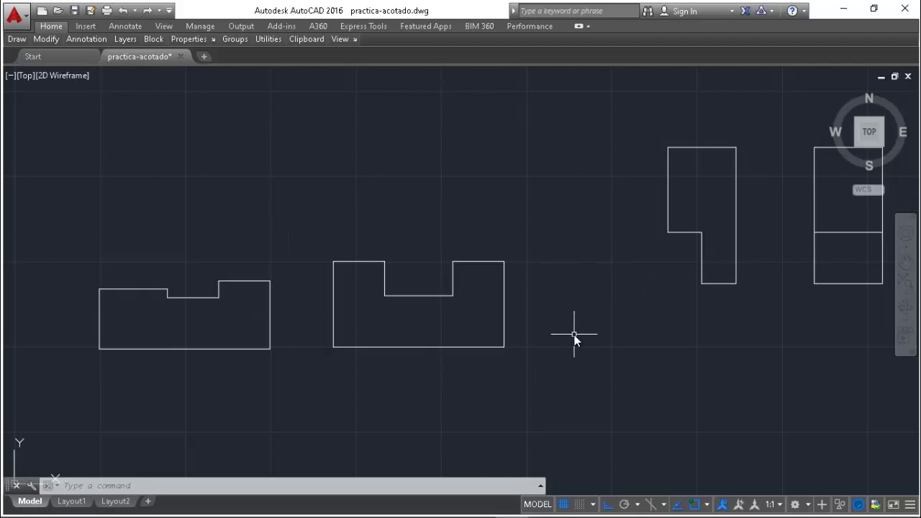
Open the Dimension Style Manager with the D alias and move the dialog higher up
text(D)
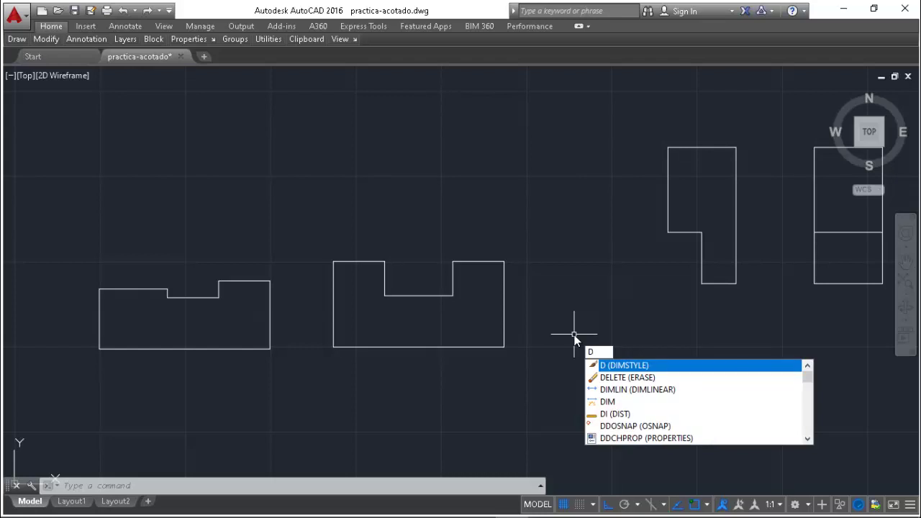
key(Return)
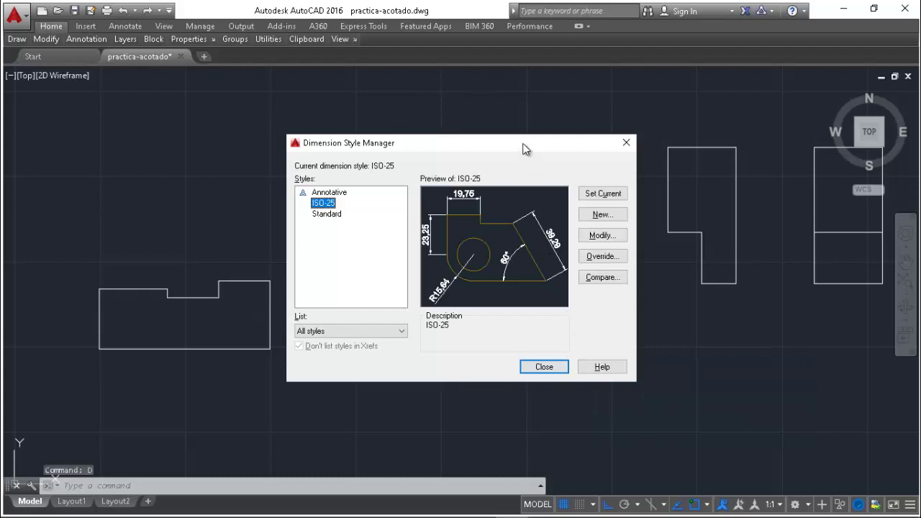
drag(523, 143, 538, 85)
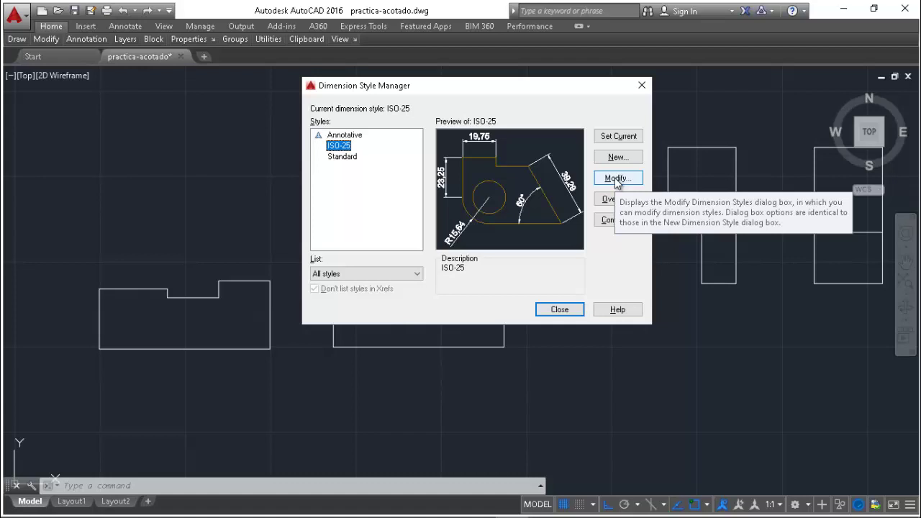
Open the ISO-25 style in Modify Dimension Style and reposition that dialog
click(616, 180)
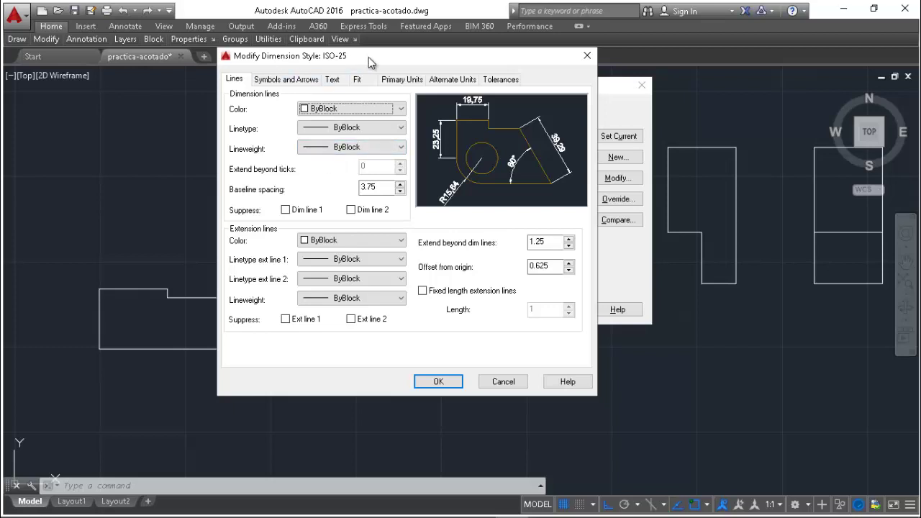
drag(344, 62, 381, 57)
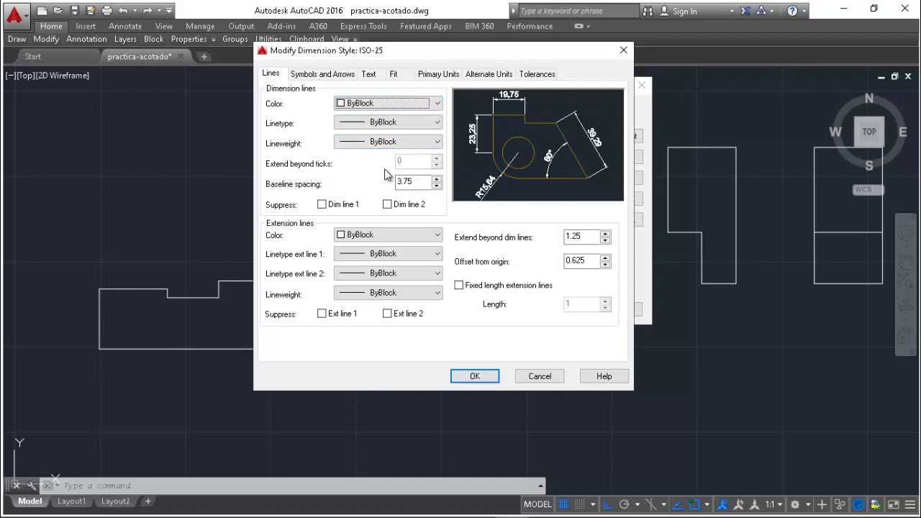
click(439, 105)
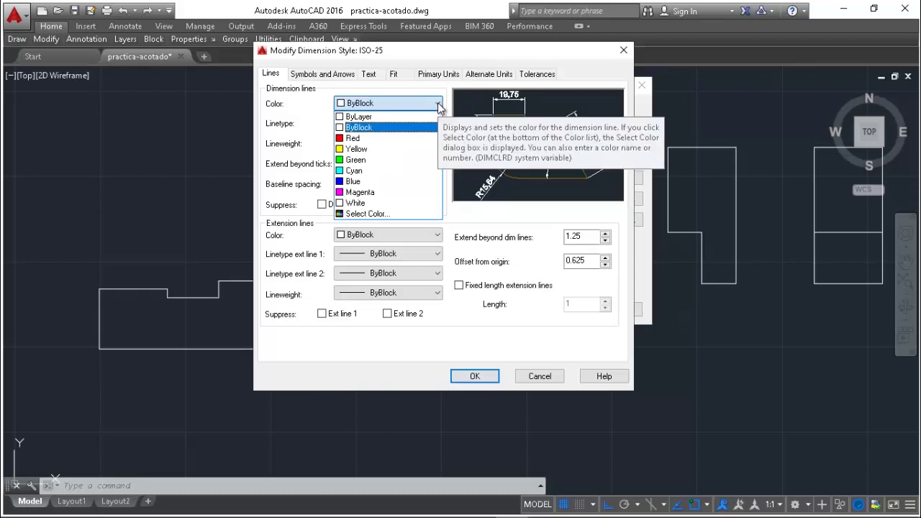
click(385, 212)
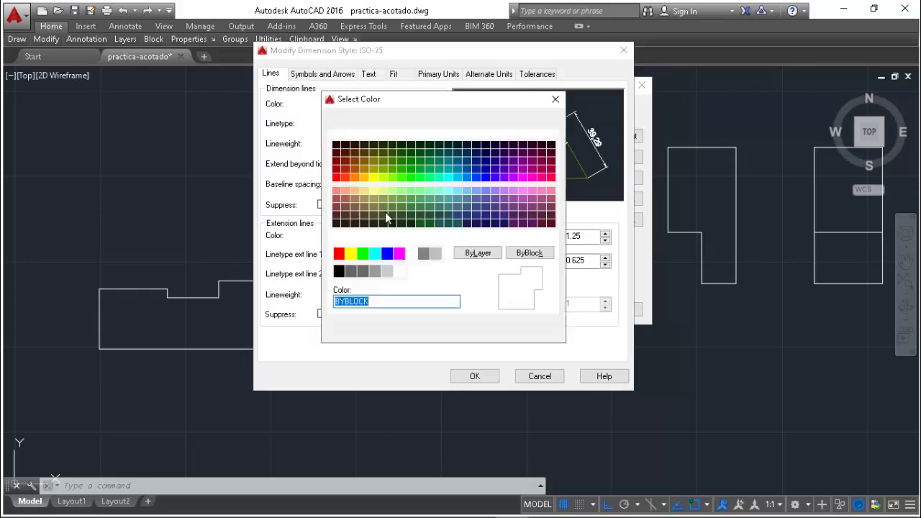
click(556, 101)
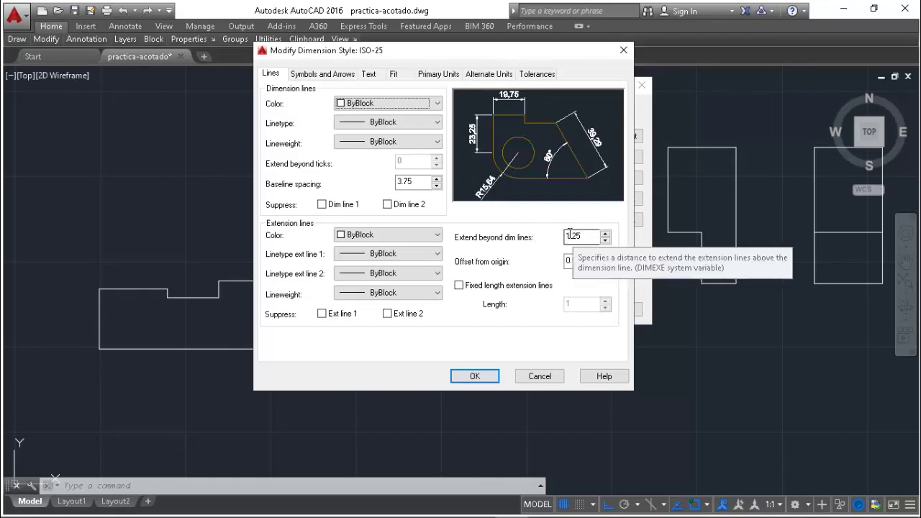
On Symbols and Arrows, check the center mark size and place the arc length symbol above dimension text
click(327, 76)
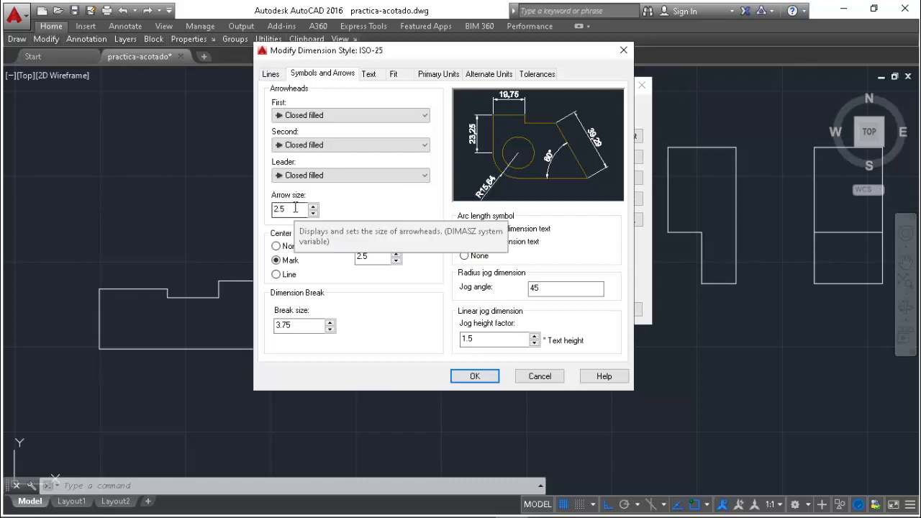
click(362, 257)
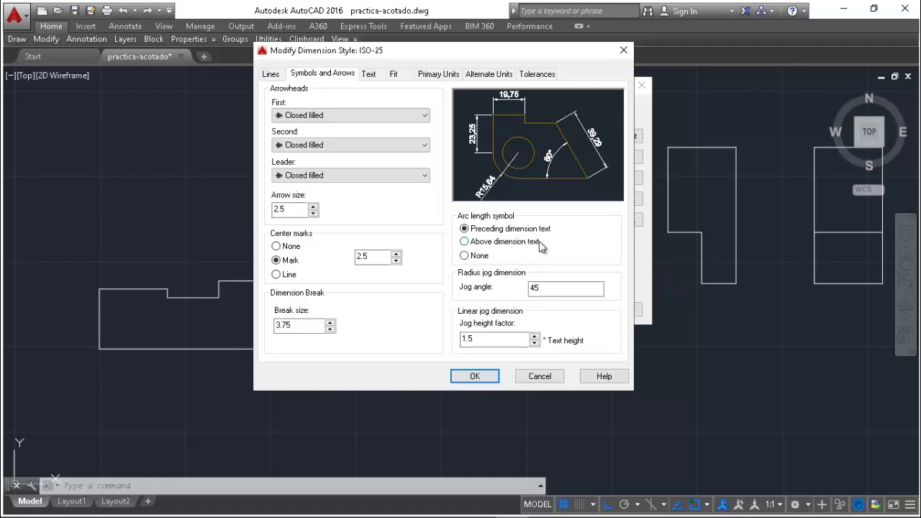
click(506, 242)
click(504, 231)
Give ISO-25 dimension text height 4.5, aligned with the dimension line, then view the Fit settings
click(370, 75)
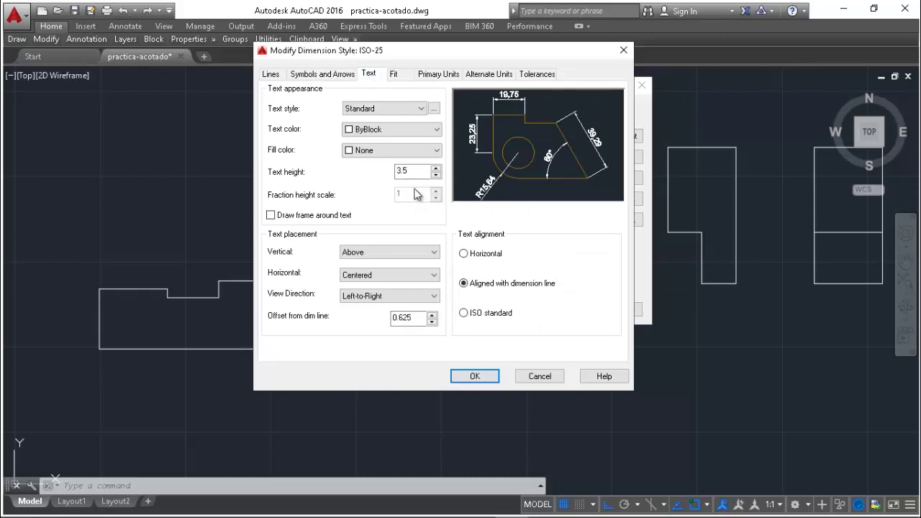
drag(401, 171, 393, 173)
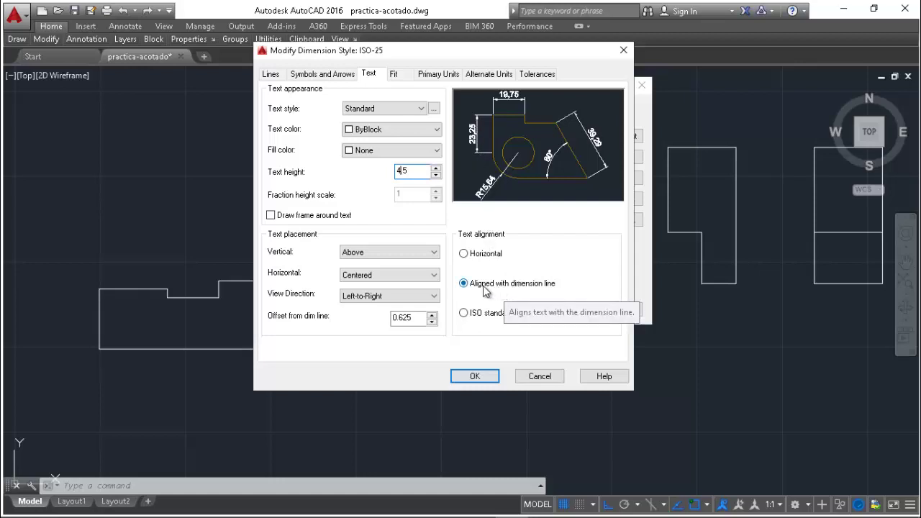
mouse_move(489, 284)
click(480, 257)
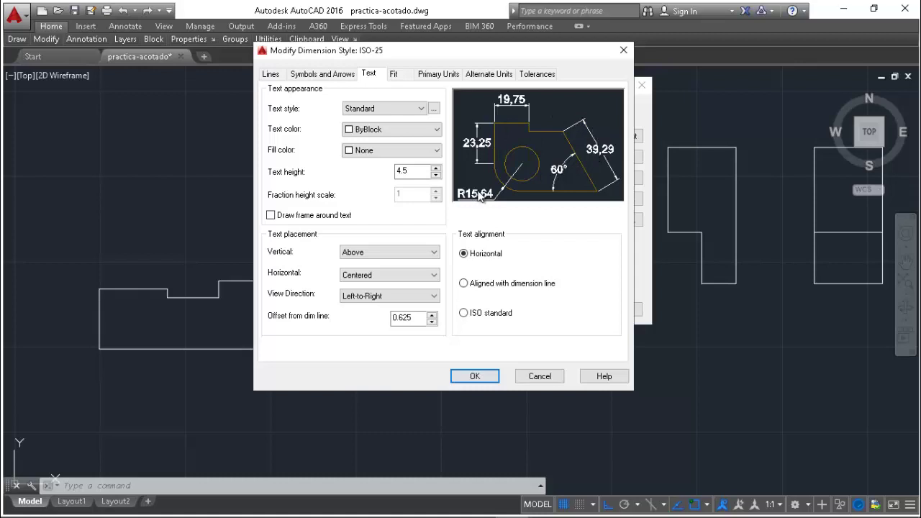
click(499, 317)
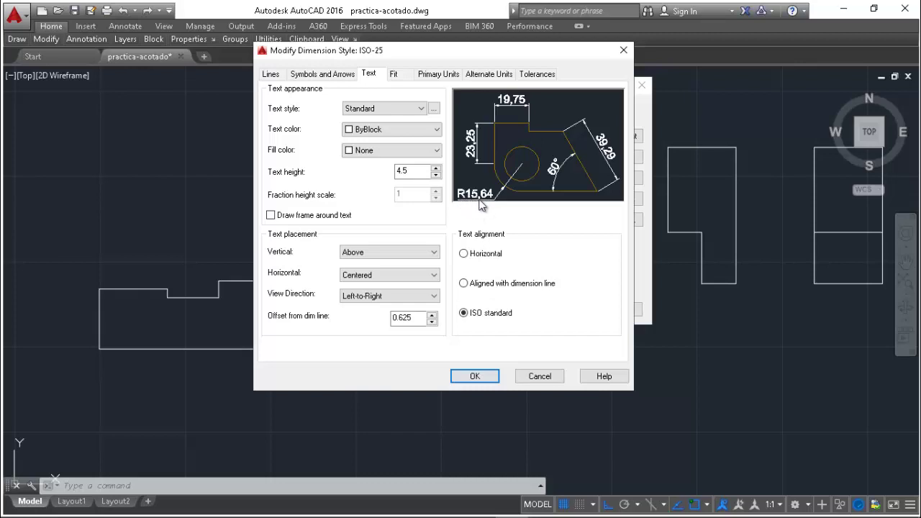
click(487, 283)
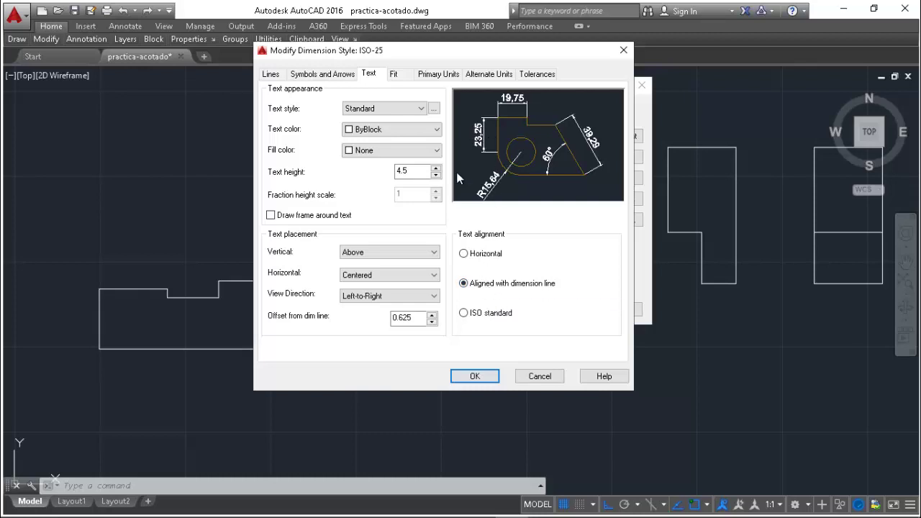
click(395, 75)
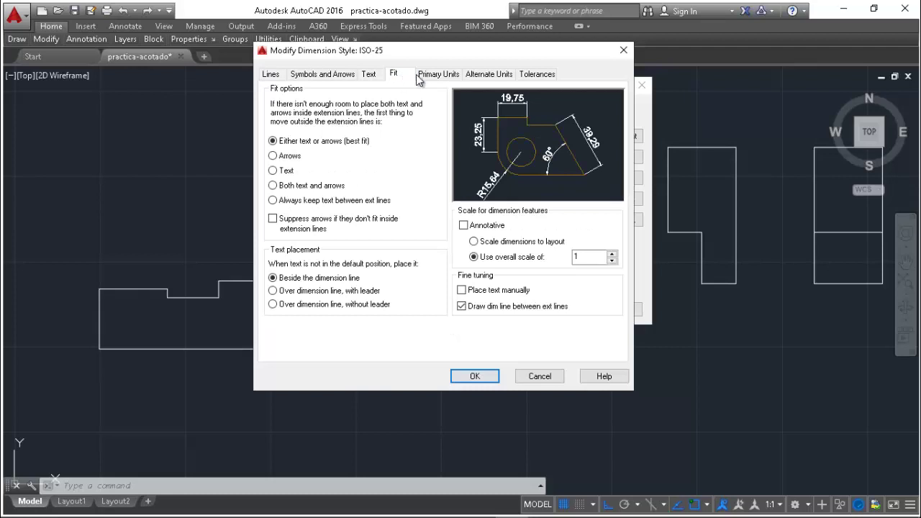
On Primary Units, keep the ISO-25 linear precision at 0.00
click(433, 78)
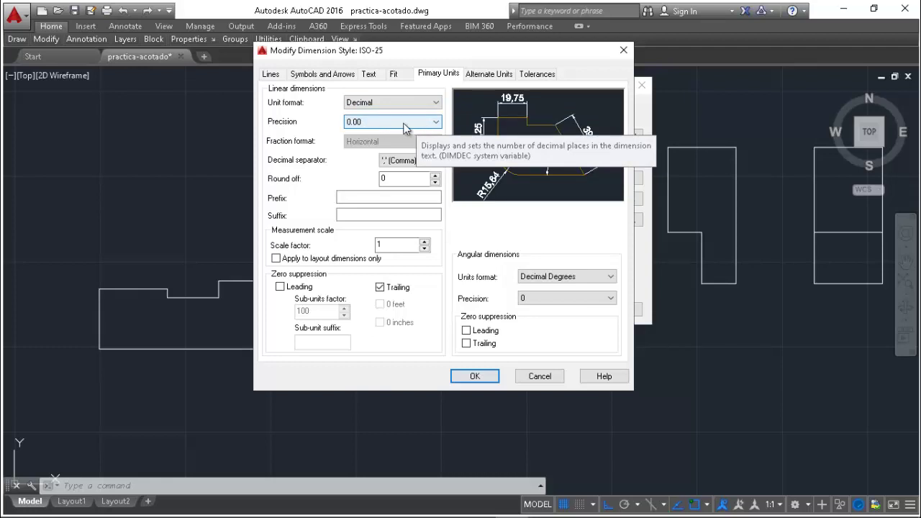
click(405, 124)
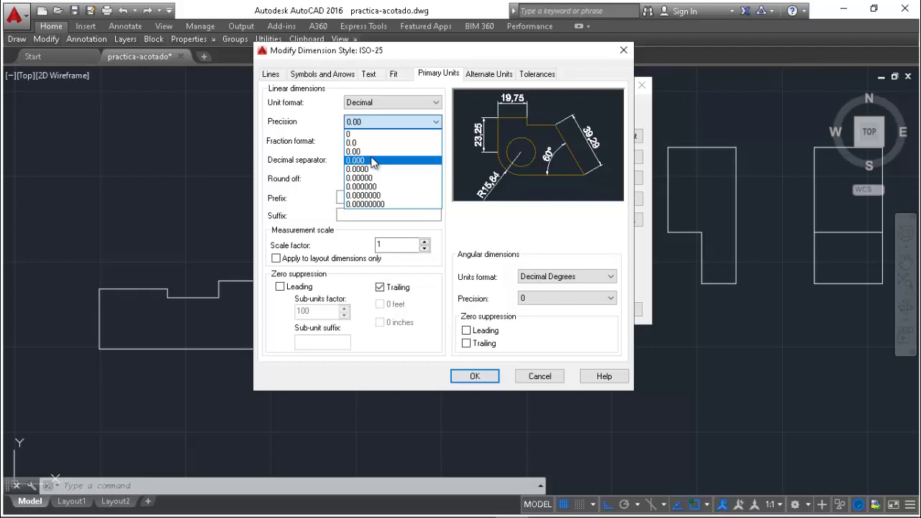
click(371, 152)
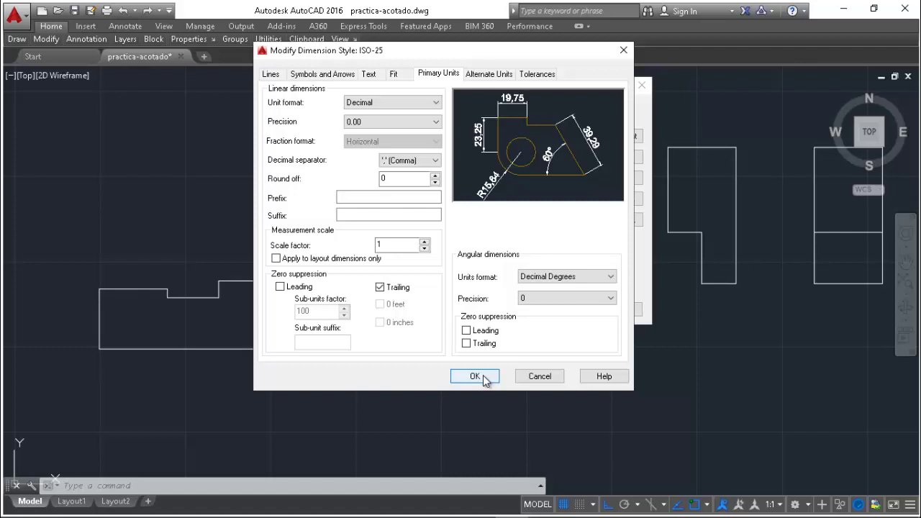
Accept the ISO-25 changes, cancel a new style, and close the Dimension Style Manager
click(483, 375)
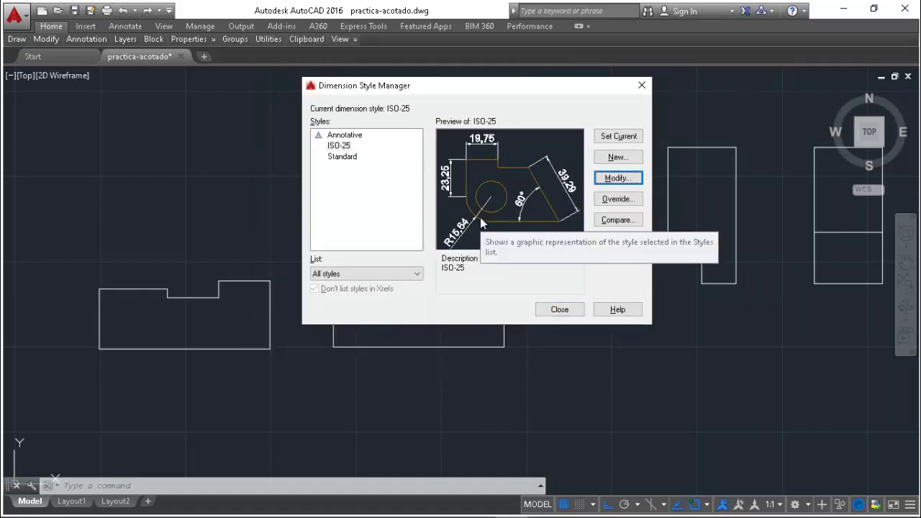
click(618, 159)
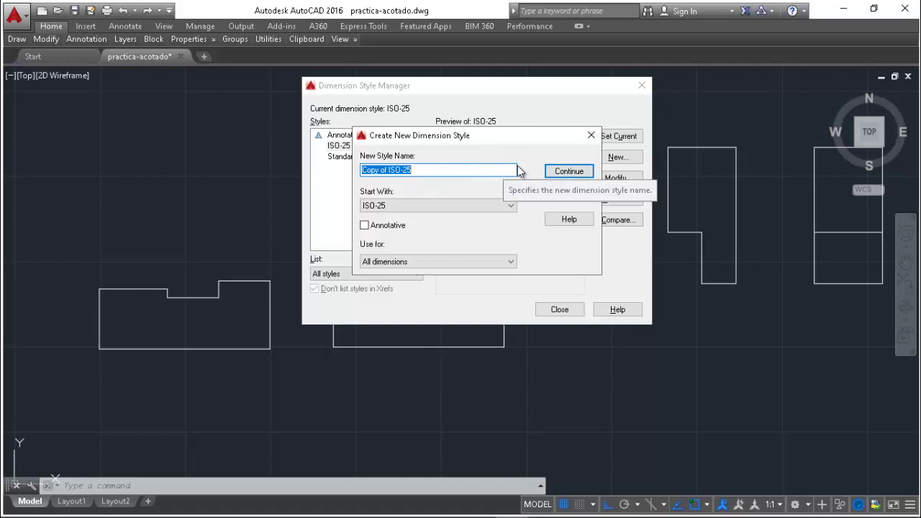
click(591, 136)
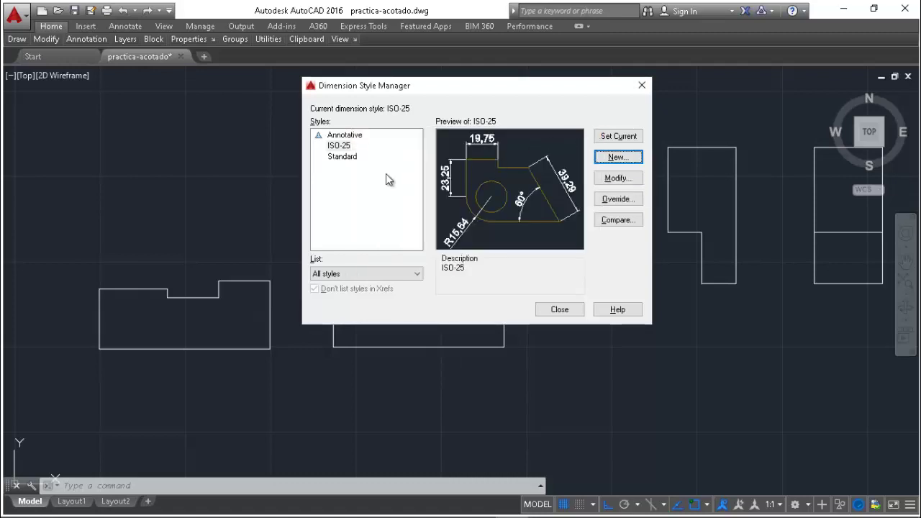
click(560, 309)
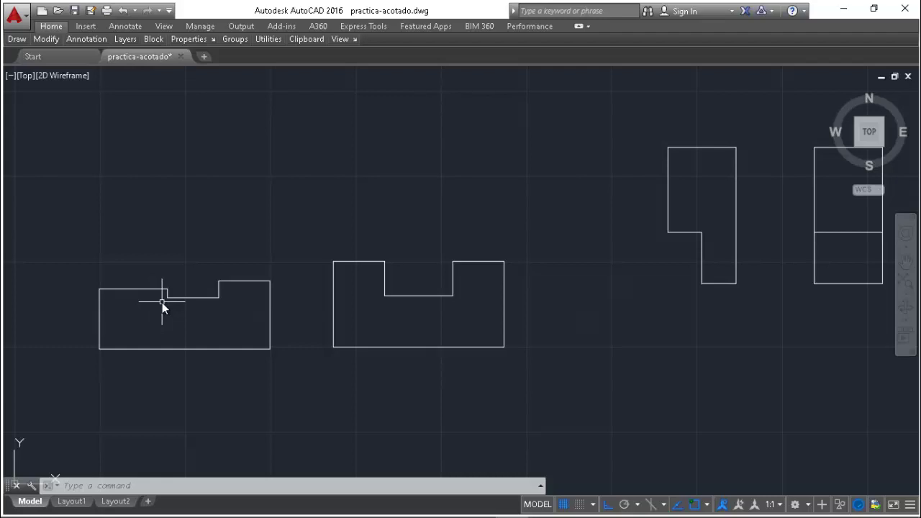
Start the DIM command by typing DIM and choosing it from the autocomplete list
text(d)
text(M)
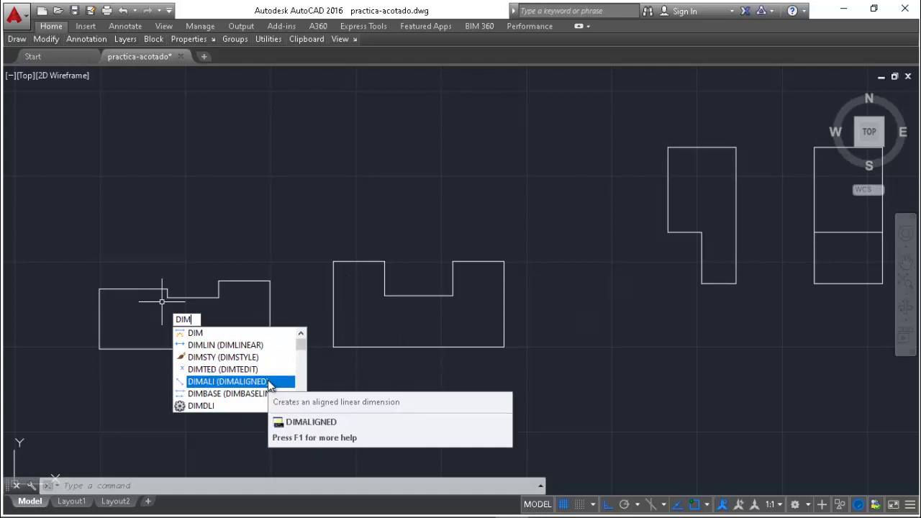
mouse_move(228, 382)
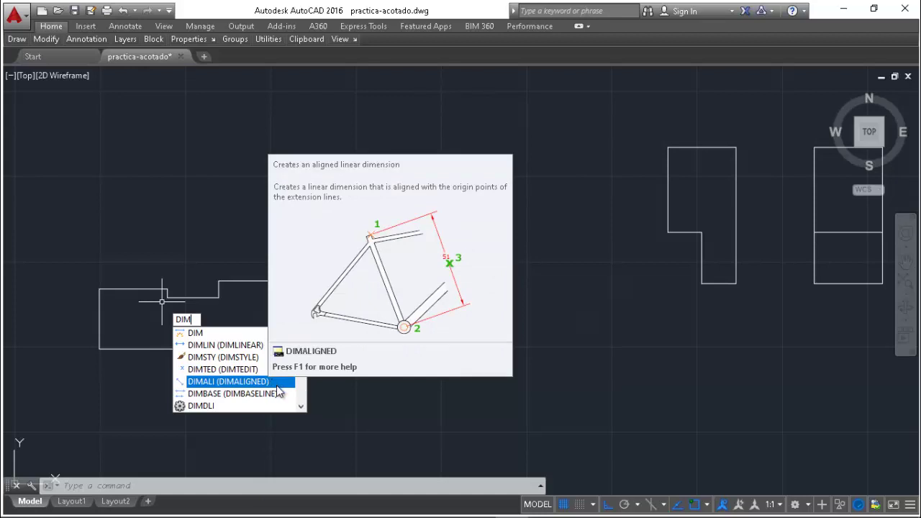
click(301, 406)
click(301, 406)
click(300, 406)
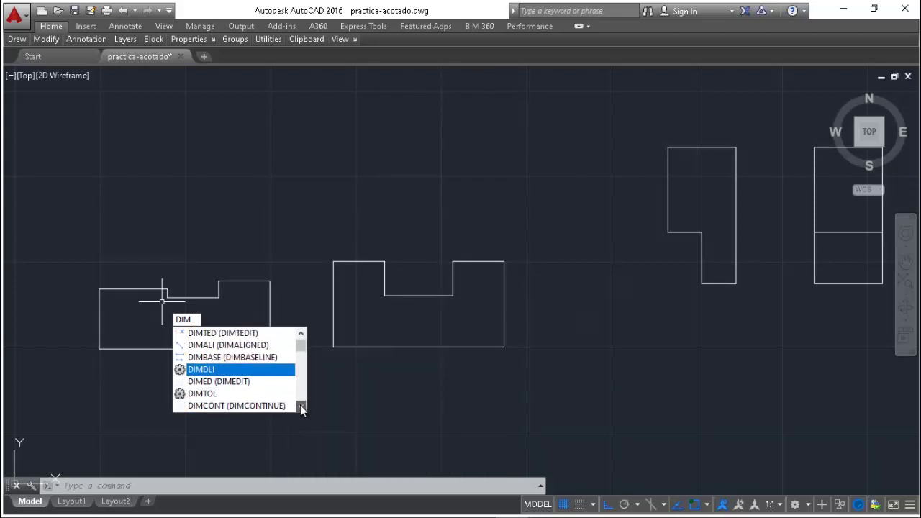
click(300, 406)
click(301, 406)
click(301, 406)
click(301, 406)
click(301, 406)
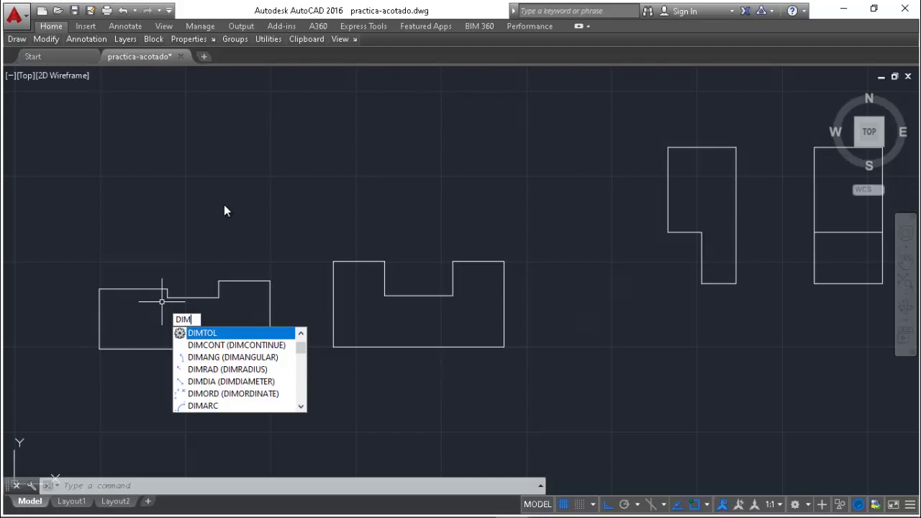
click(301, 336)
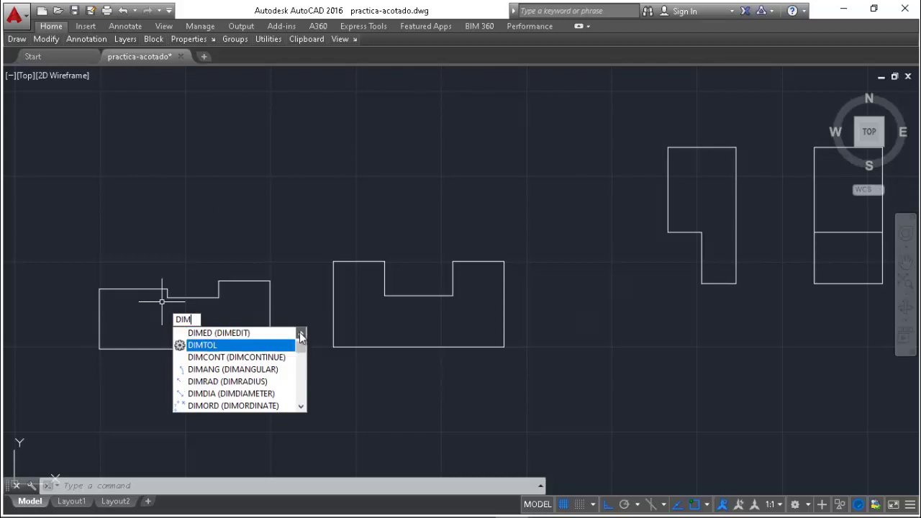
click(231, 335)
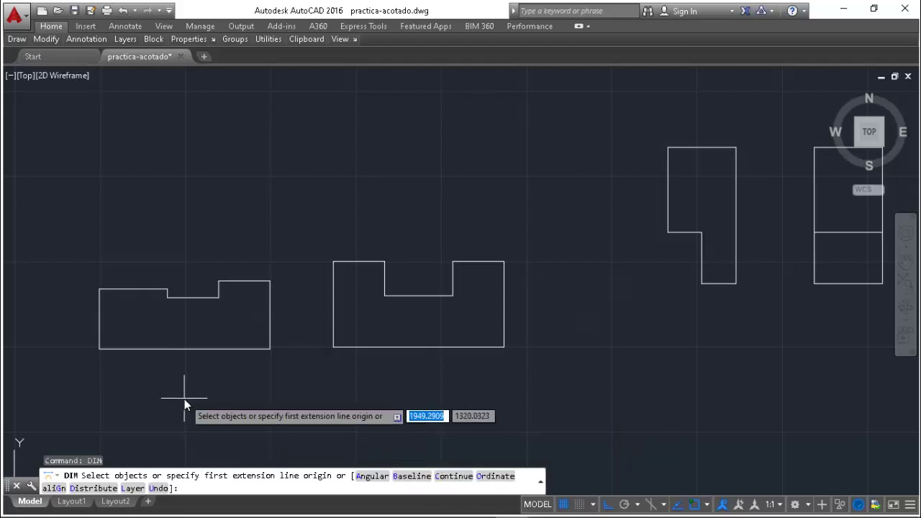
Restart DIM and dimension the top-left step as 40, placed 8 units above
key(Return)
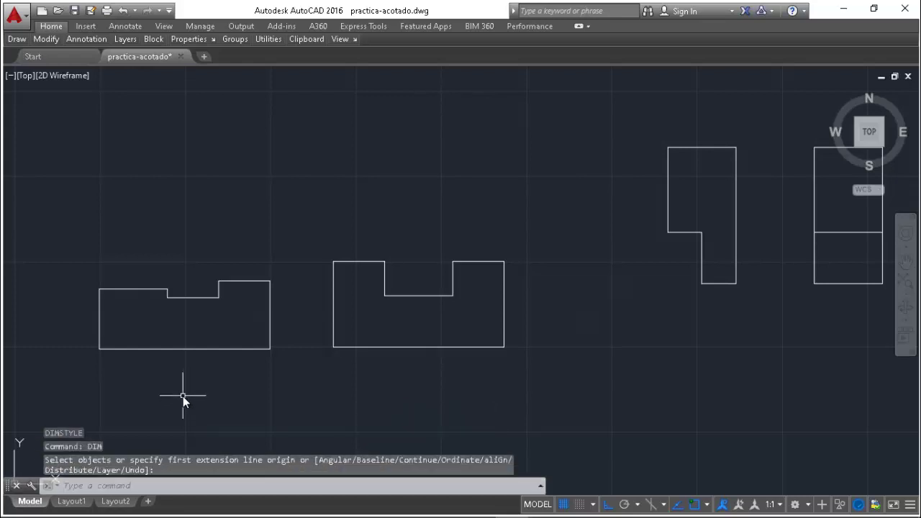
key(Escape)
key(Escape)
key(Escape)
text(D)
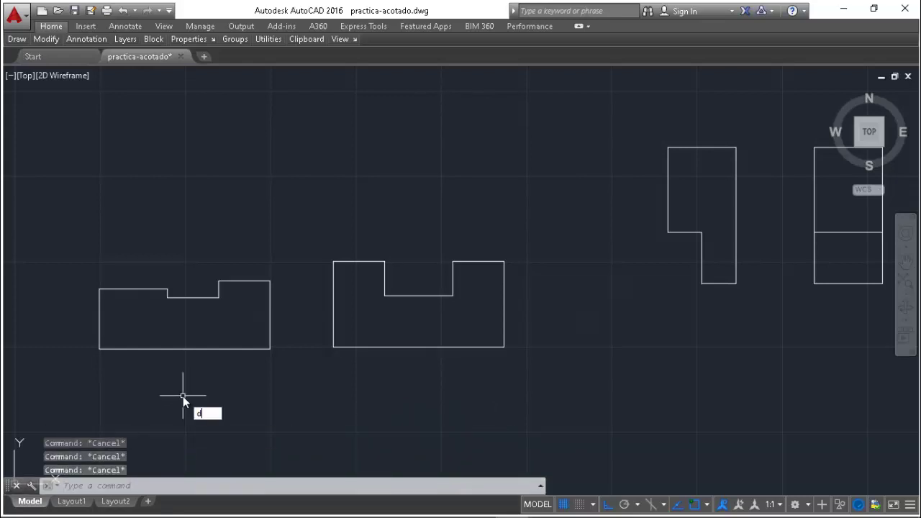
text(IM)
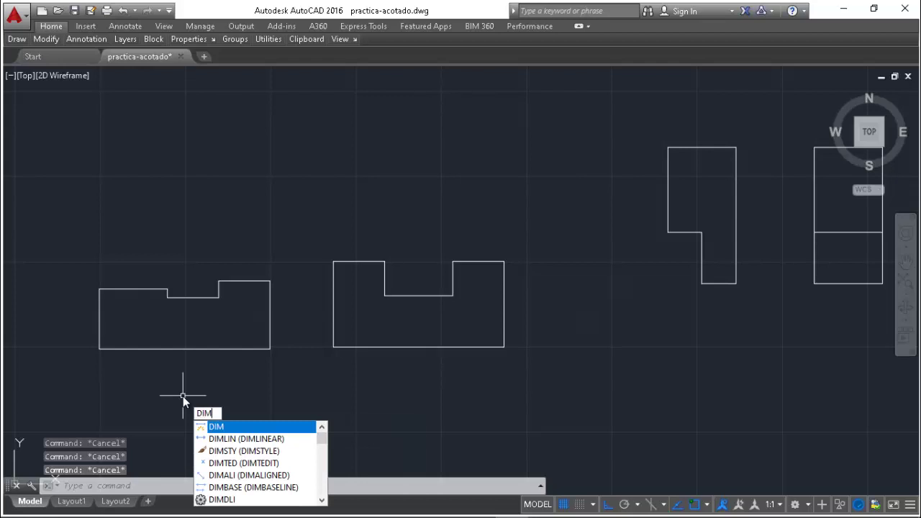
key(Return)
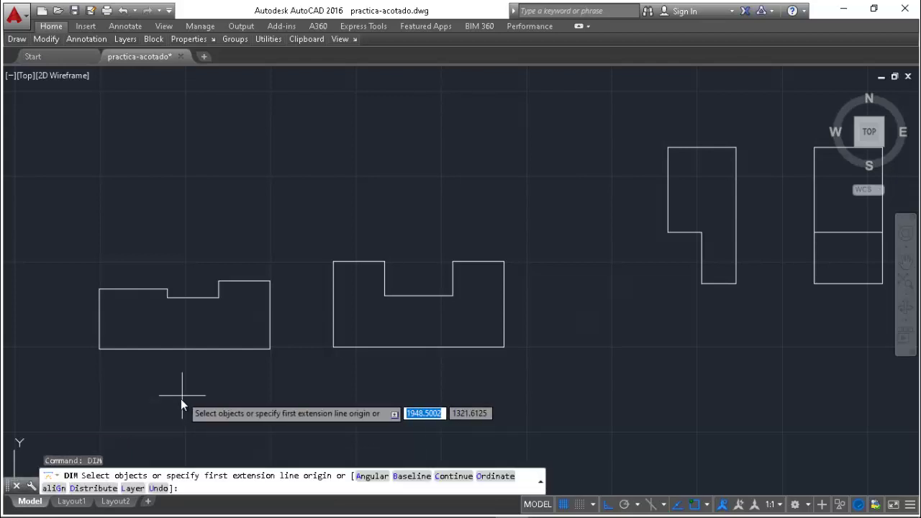
key(Return)
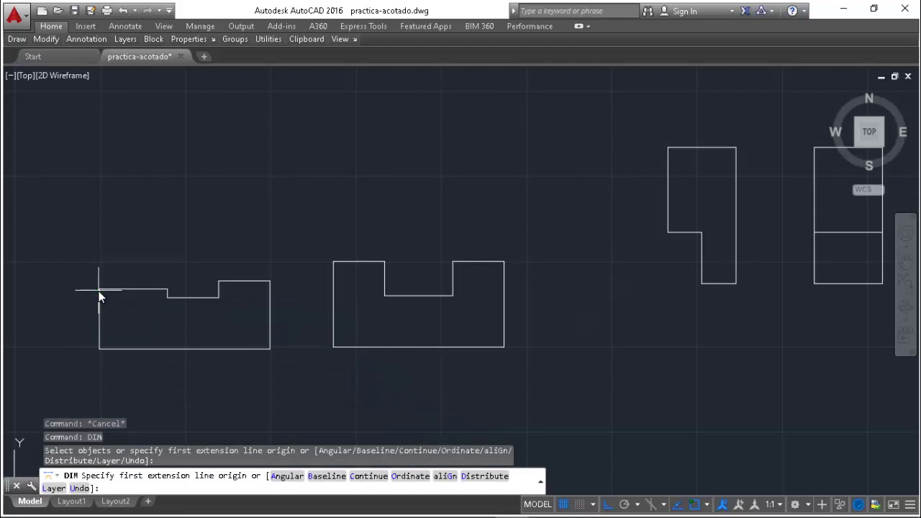
click(99, 289)
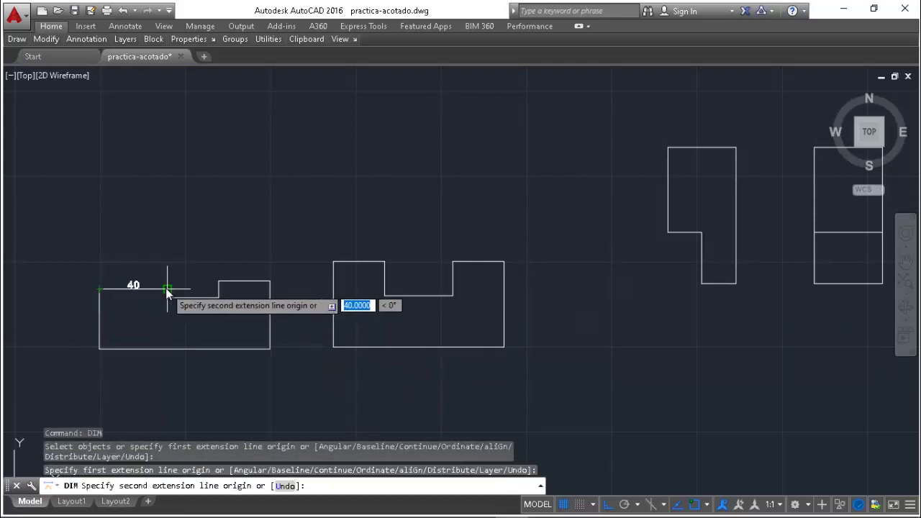
click(166, 289)
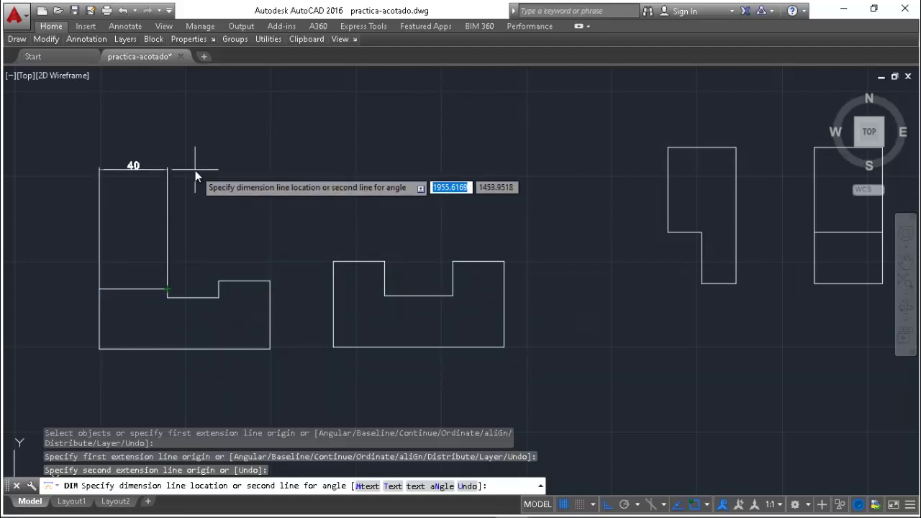
text(8)
key(Return)
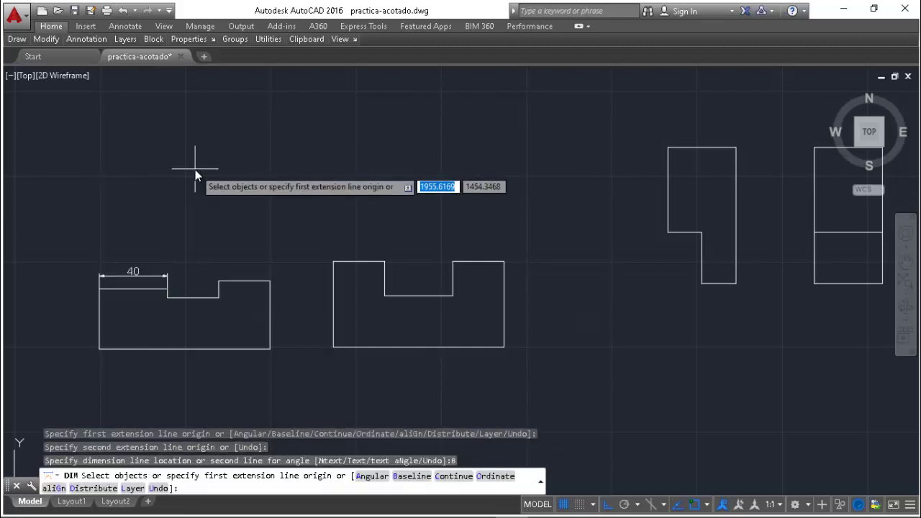
Dimension the left-side height as 35, placed 8 units to the left, then end DIM
key(Return)
key(Return)
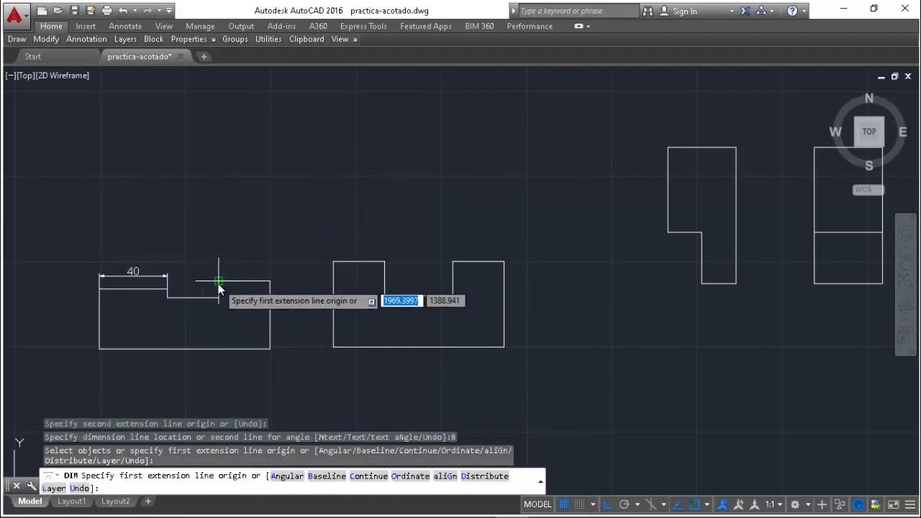
click(99, 289)
click(100, 350)
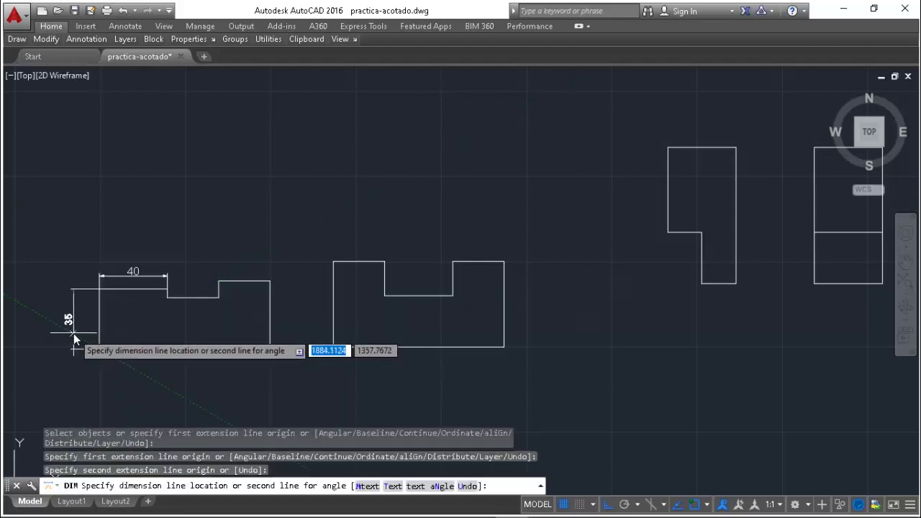
text(8)
key(Return)
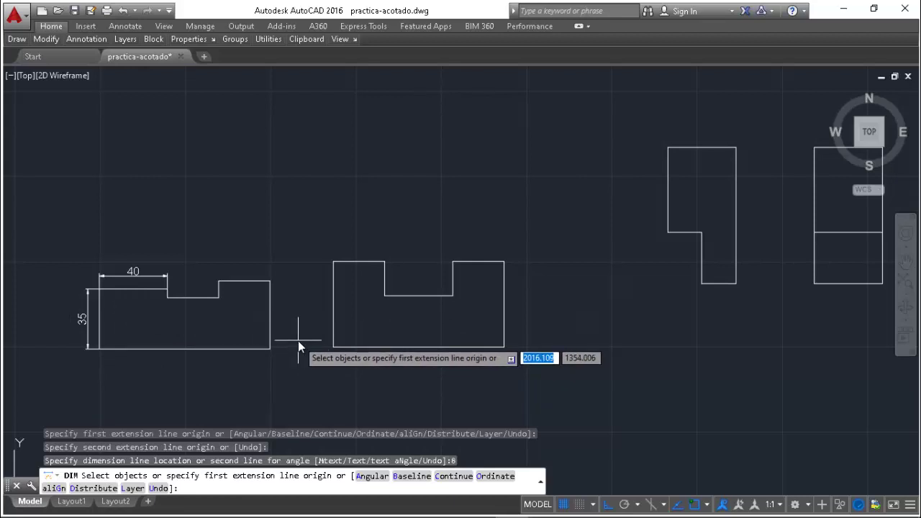
key(Escape)
key(Escape)
key(Escape)
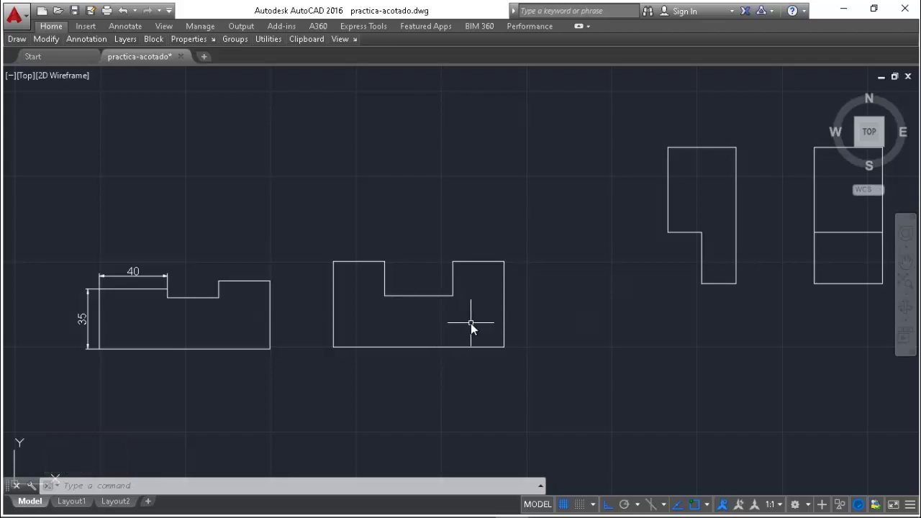
Restart DIM and place a vertical 20 dimension beside the right prong
text(di)
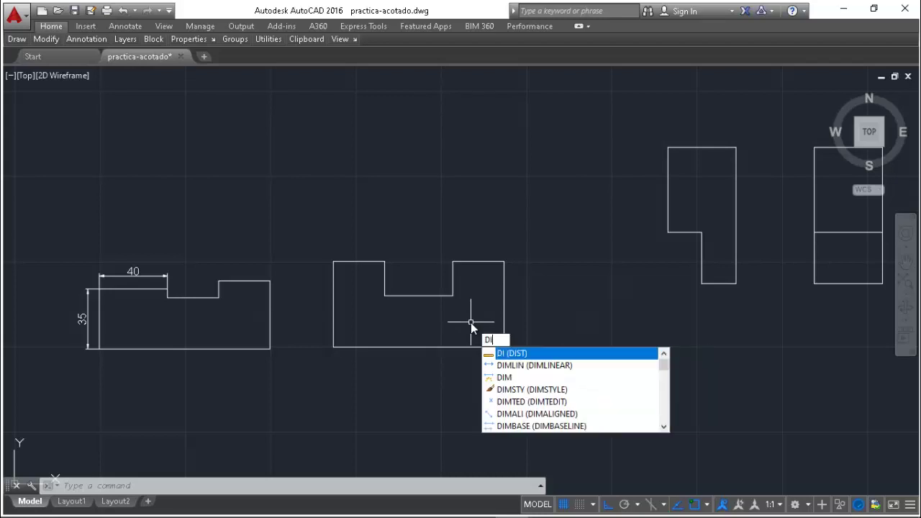
key(Return)
key(Escape)
key(Escape)
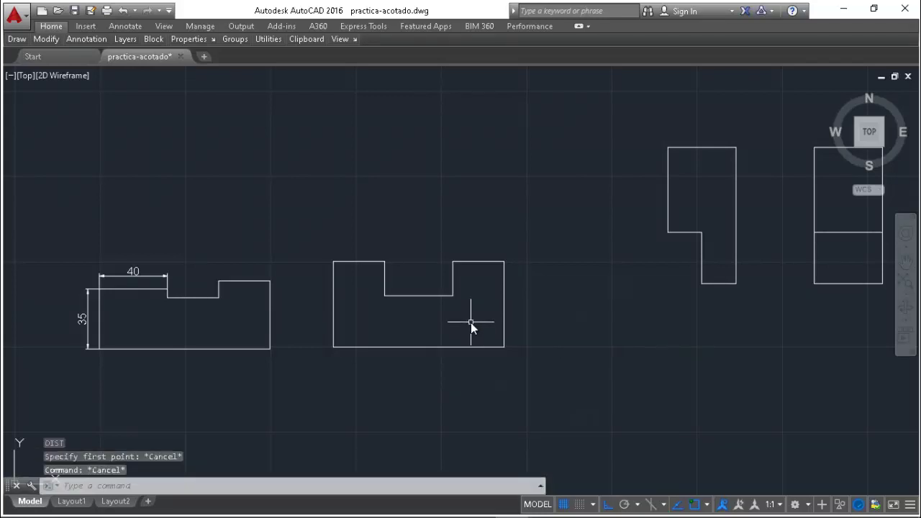
key(Escape)
text(dim)
key(Return)
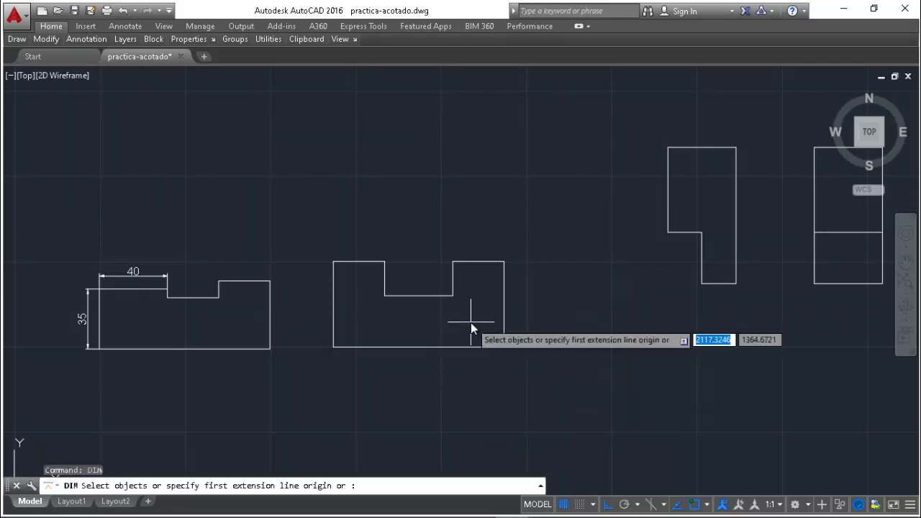
key(Return)
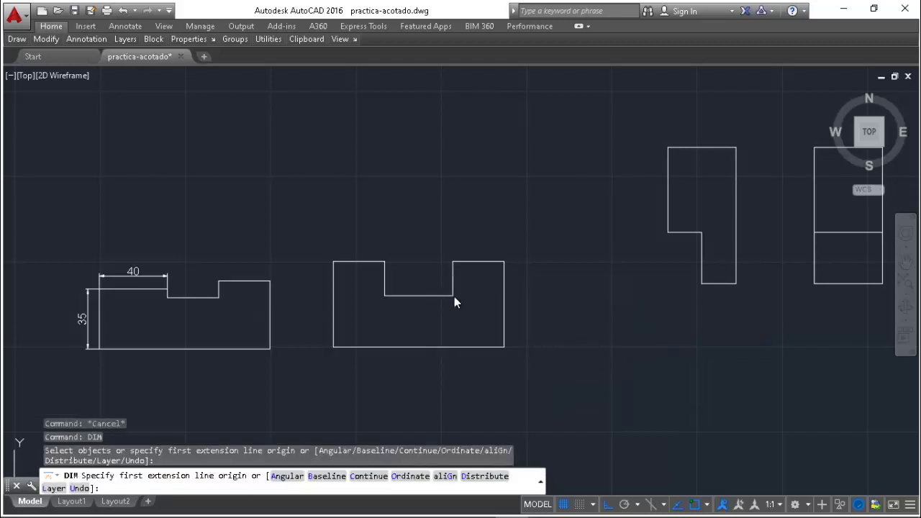
click(454, 295)
click(454, 263)
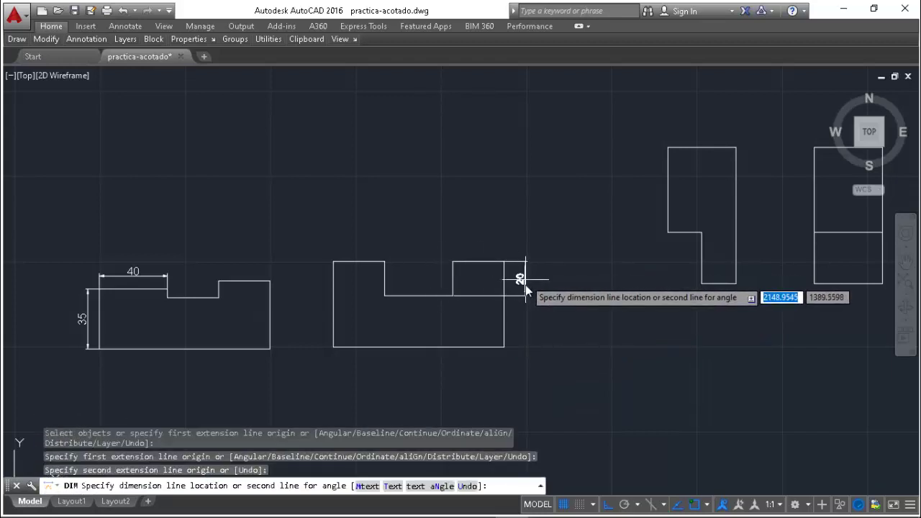
scroll(529, 315, up, 2)
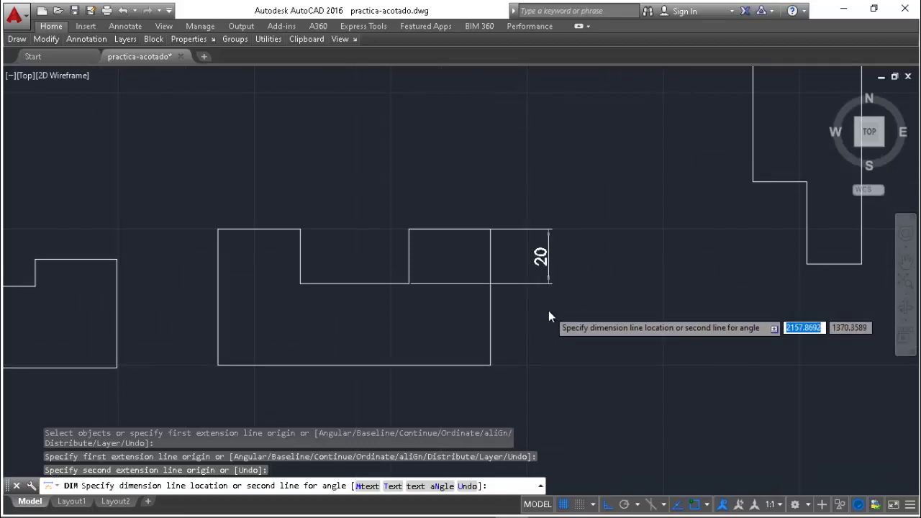
scroll(548, 310, up, 2)
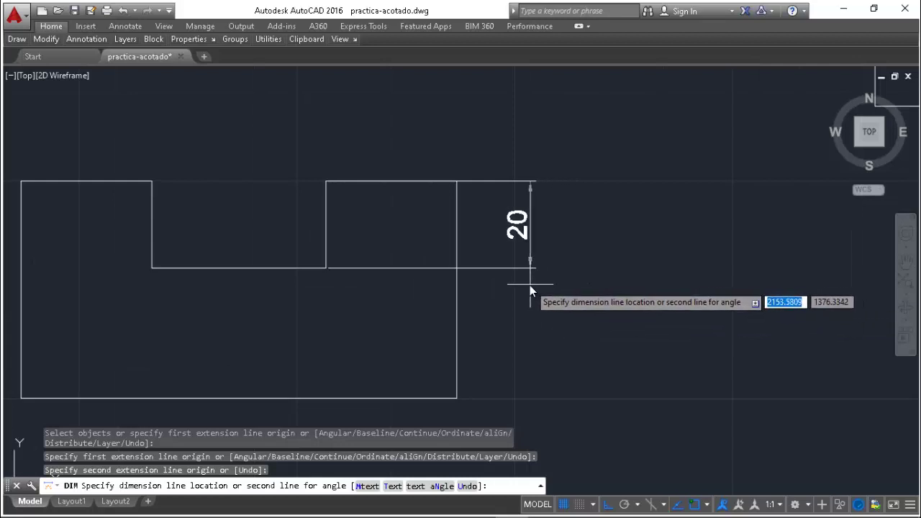
click(530, 285)
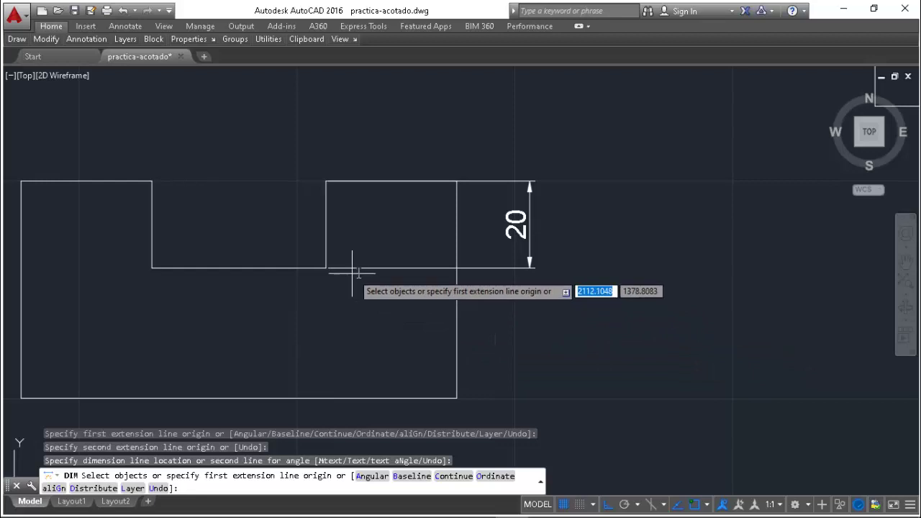
Add a continued vertical 20 along the notch's right wall, offset 8 units, then end DIM
text(c)
key(Return)
key(Return)
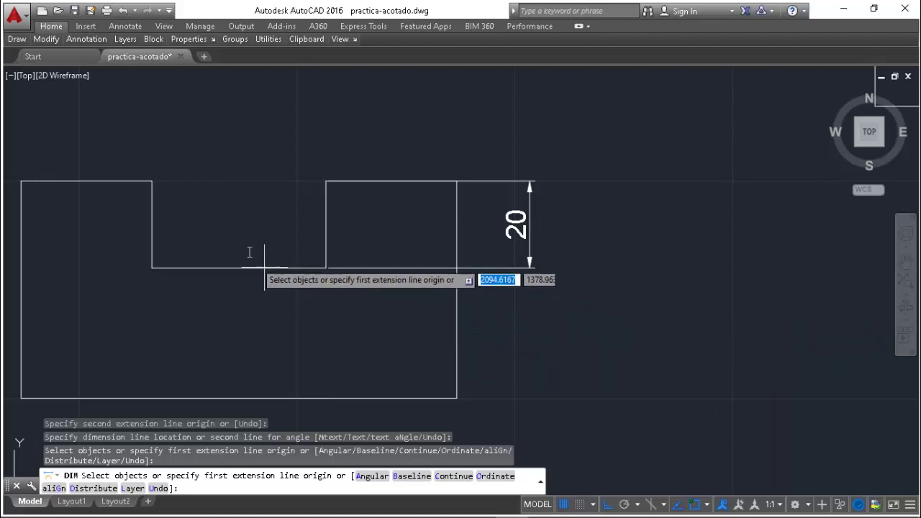
click(326, 181)
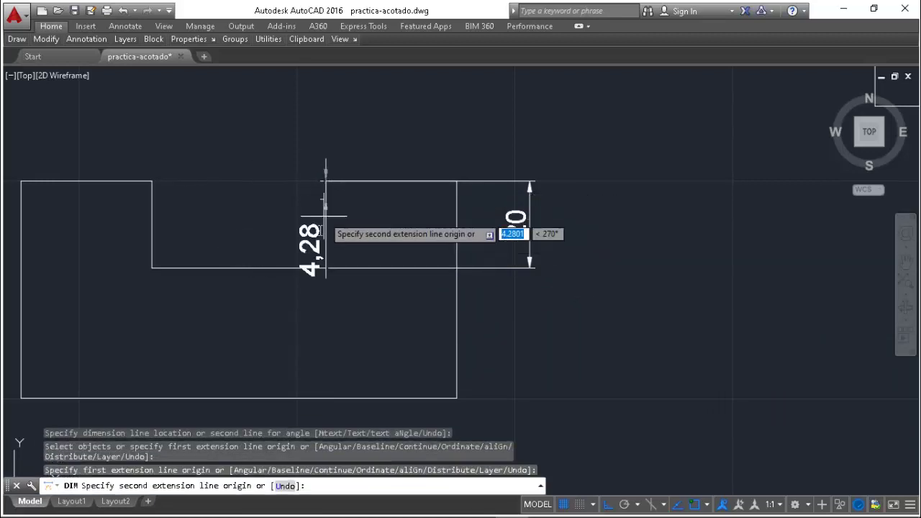
click(326, 267)
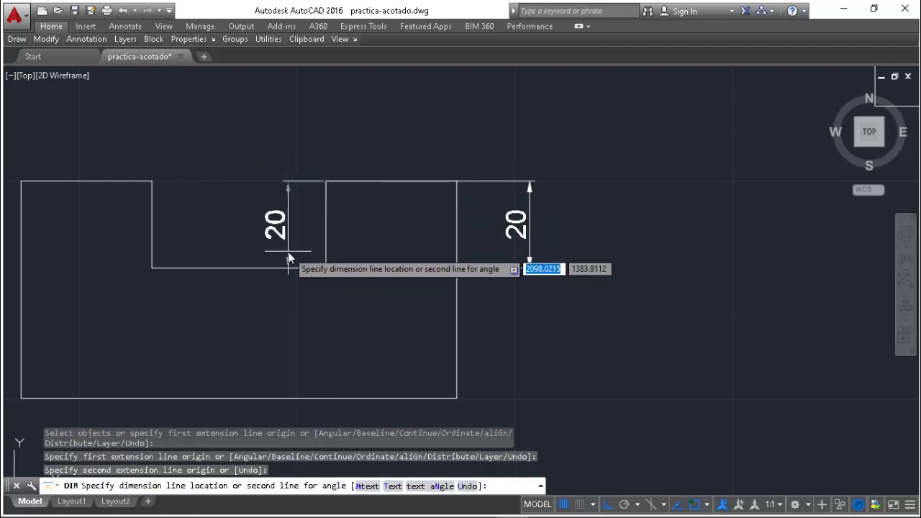
text(8)
key(Return)
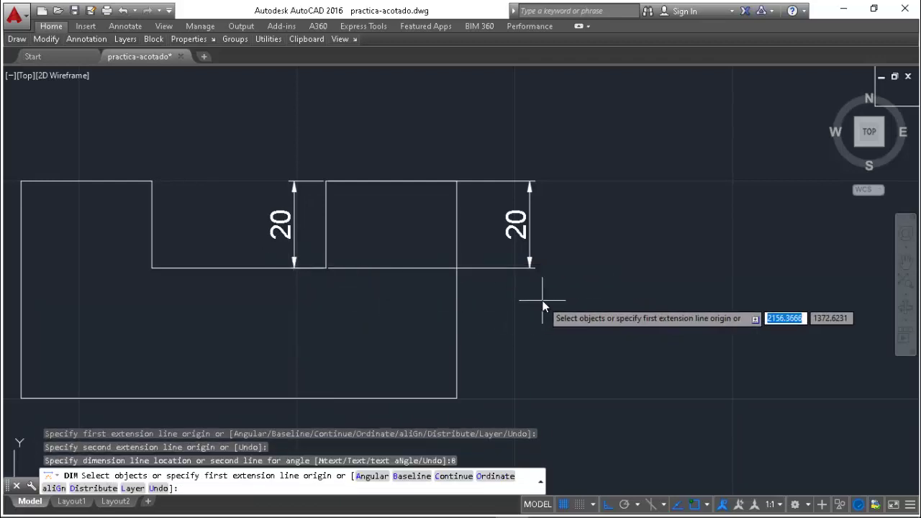
key(Escape)
key(Escape)
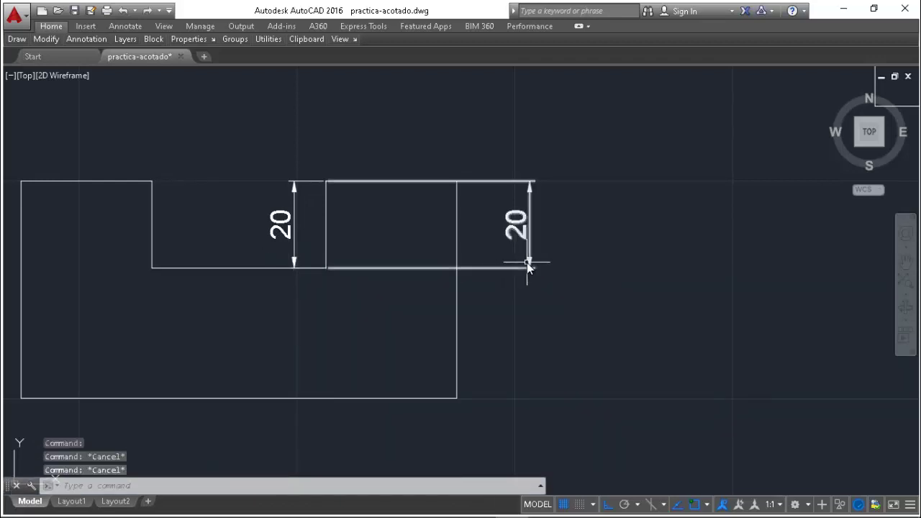
Erase the right-hand 20 dimension and dimension the first 30-long top segment 8 units above
click(527, 263)
key(Delete)
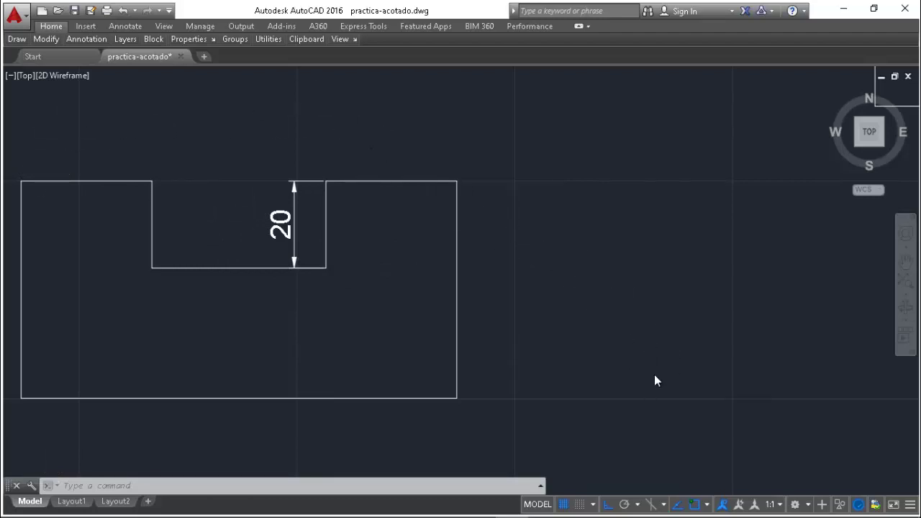
scroll(655, 373, down, 2)
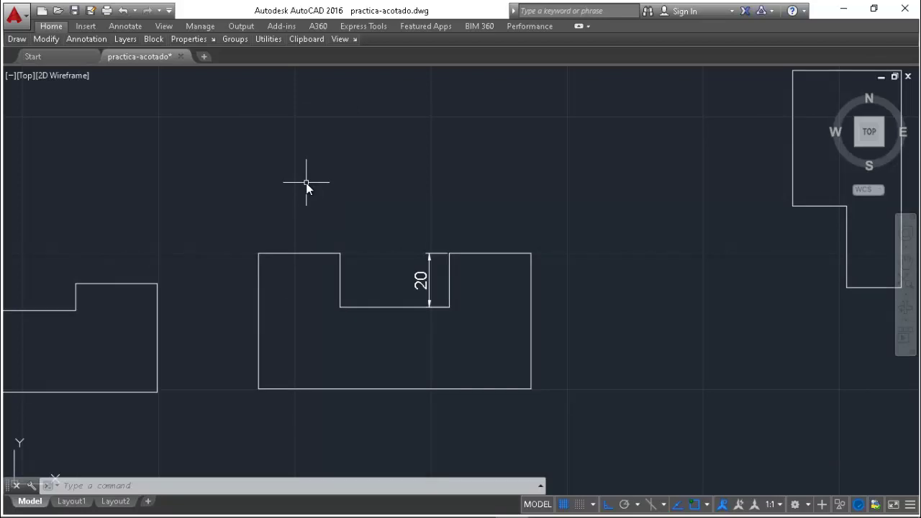
text(dim)
key(Return)
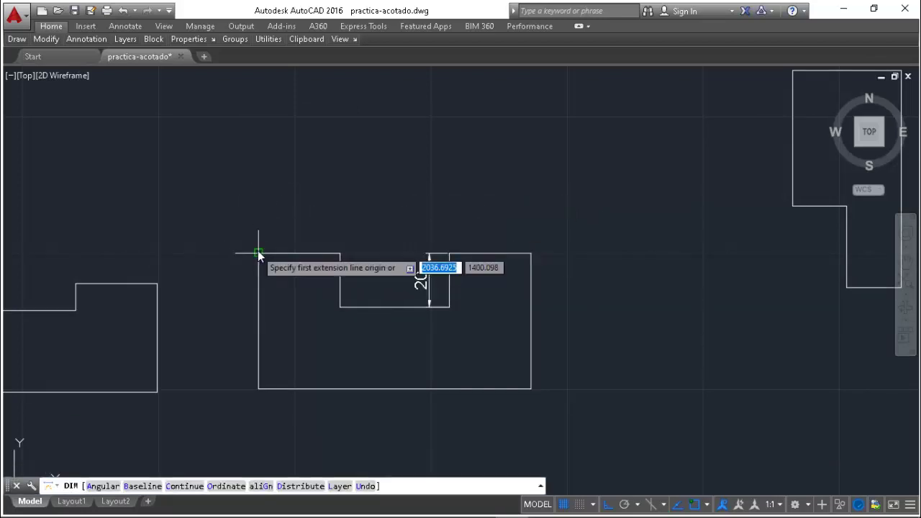
click(259, 253)
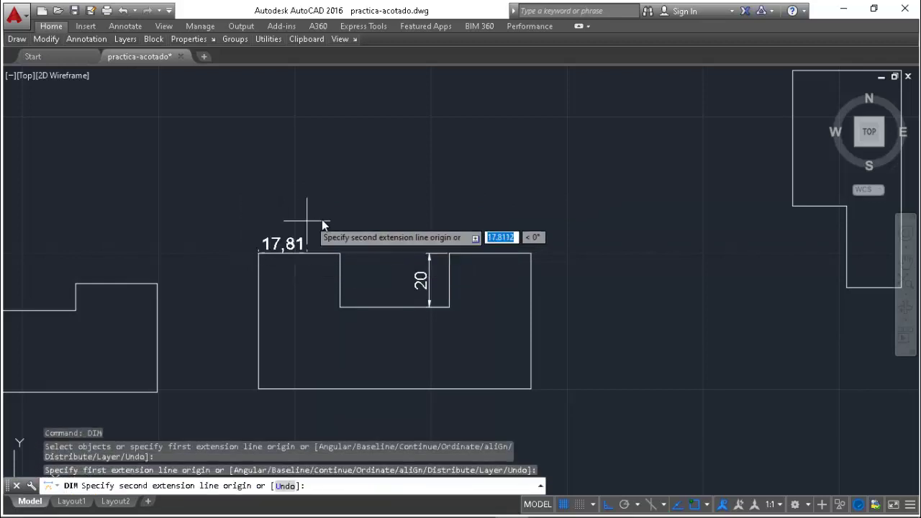
click(341, 253)
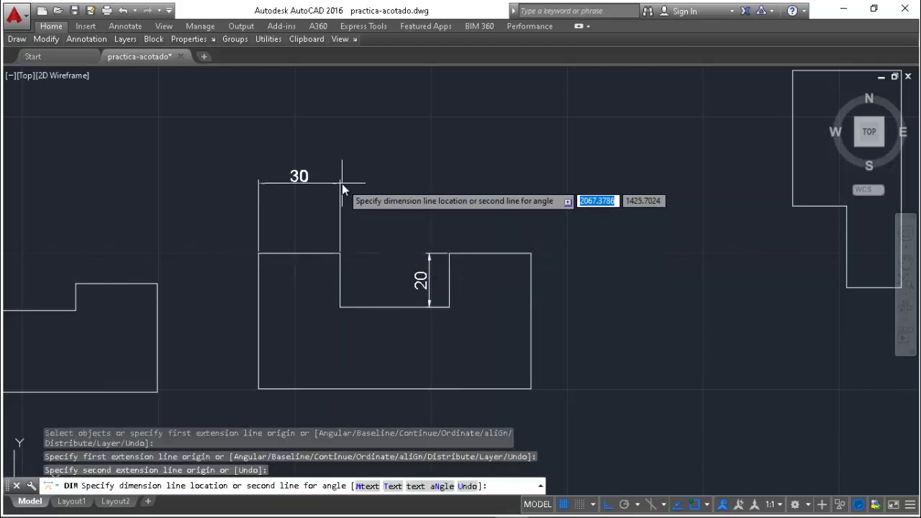
text(8)
key(Return)
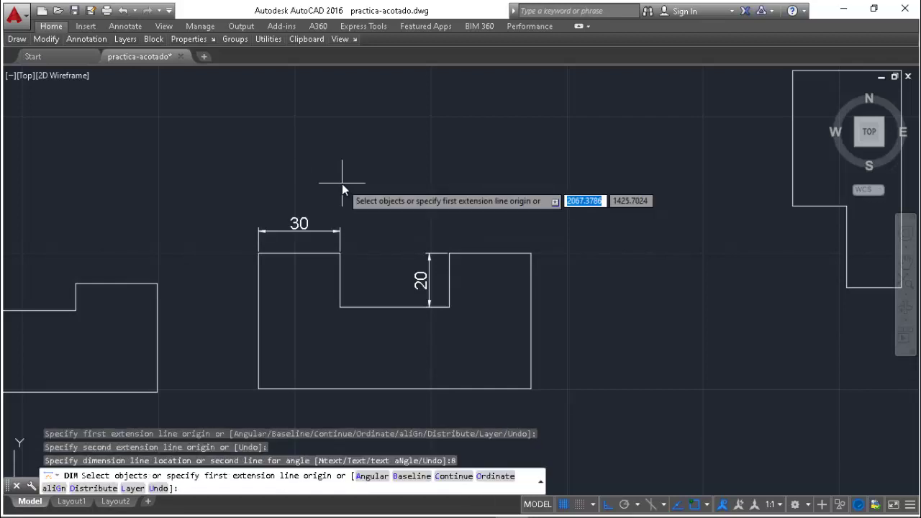
key(Return)
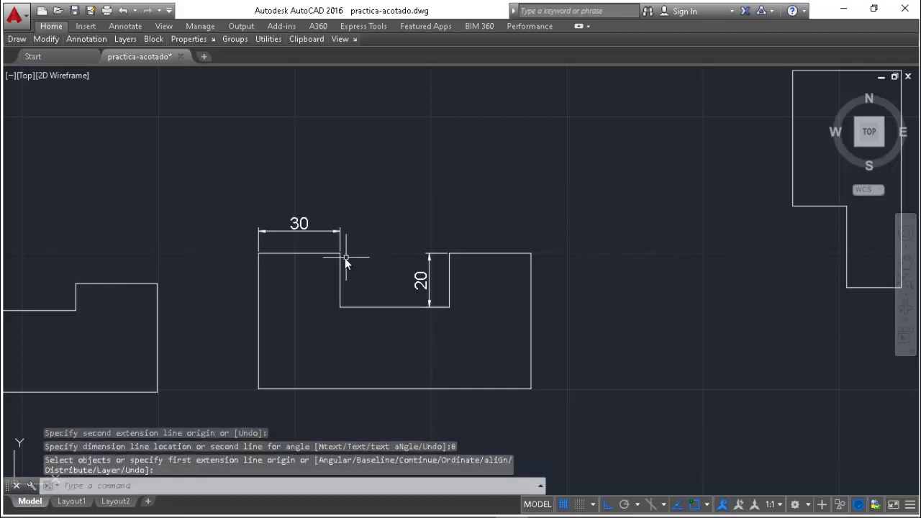
Add the 40 dimension across the notch, aligned 8 units above the top
key(Return)
click(342, 256)
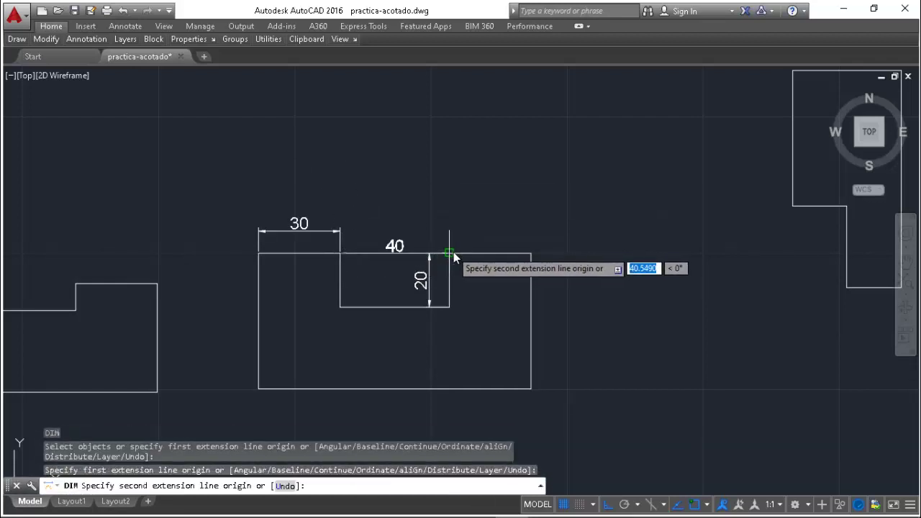
click(452, 254)
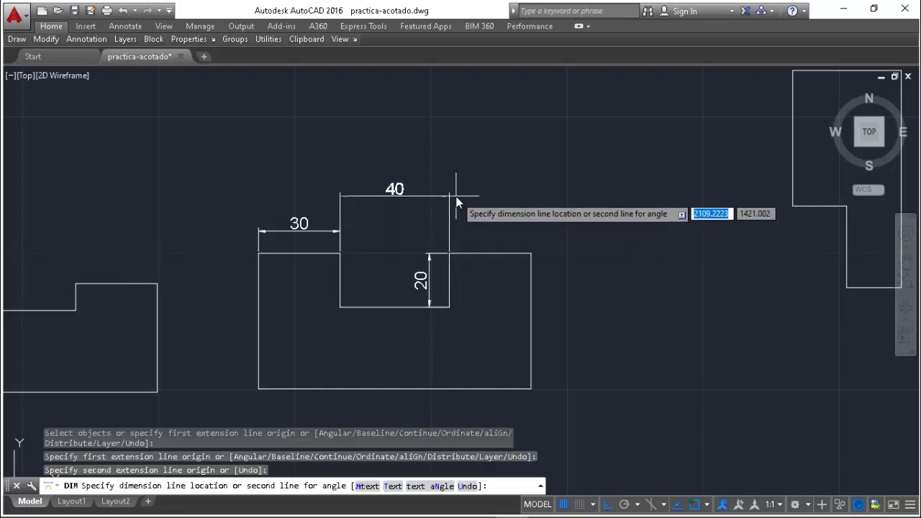
text(8)
key(Return)
key(Escape)
key(Escape)
key(Escape)
Dimension the remaining 30-long top segment at the same 8-unit offset
scroll(490, 209, up, 2)
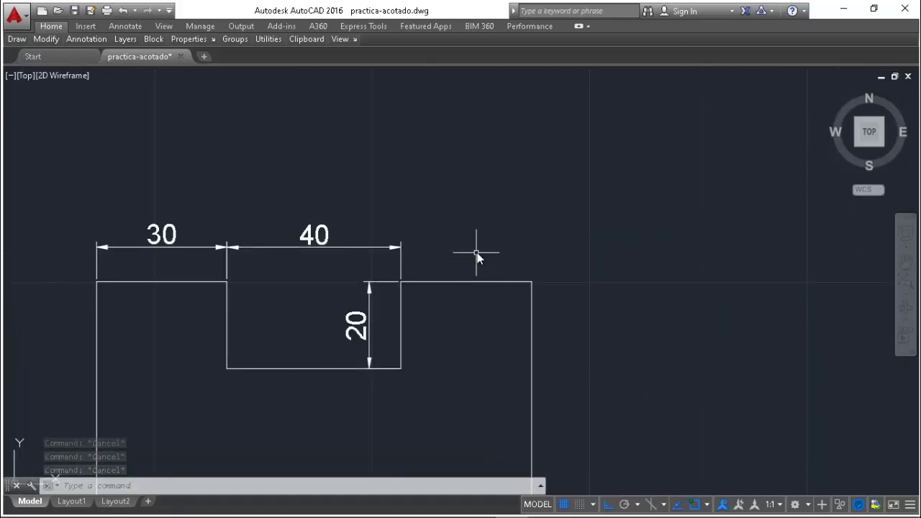
text(dim)
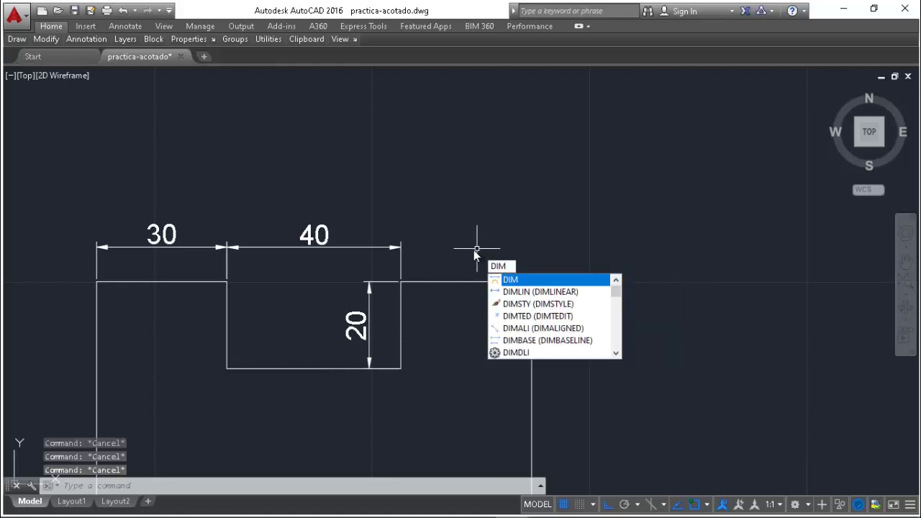
key(Return)
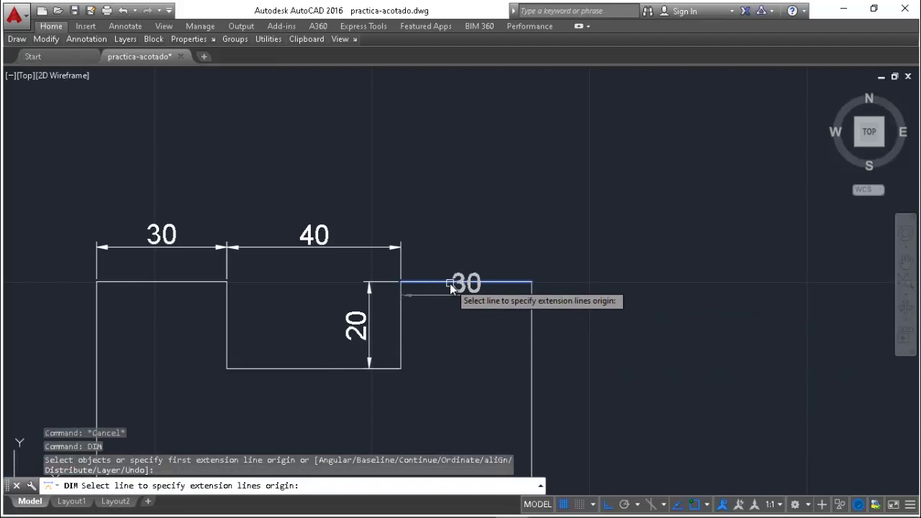
click(450, 284)
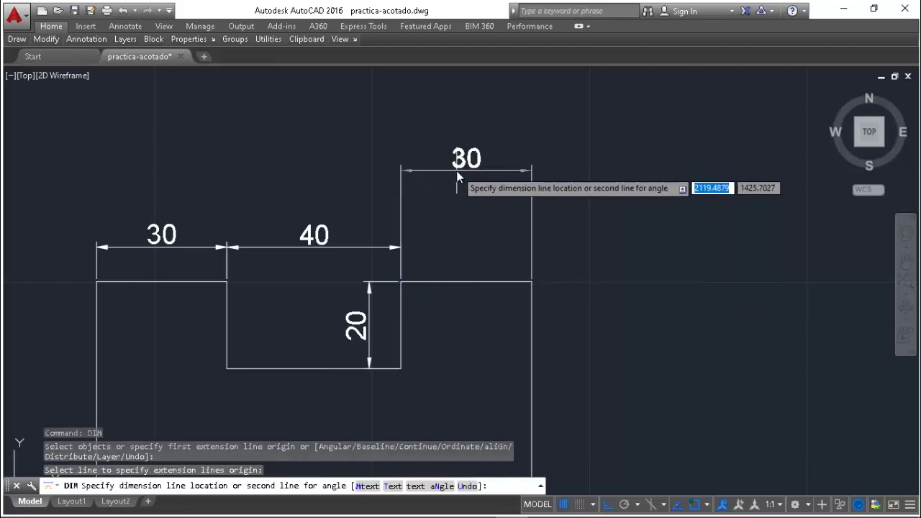
text(8)
key(Return)
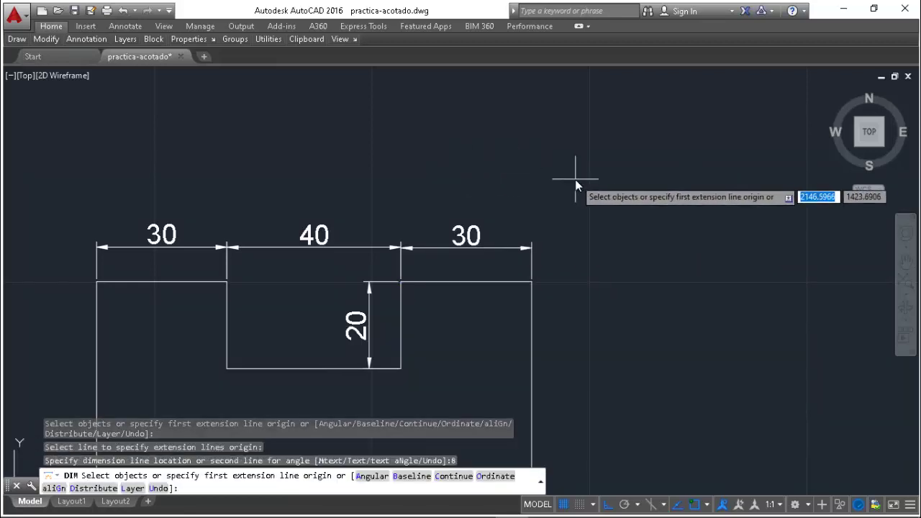
key(Escape)
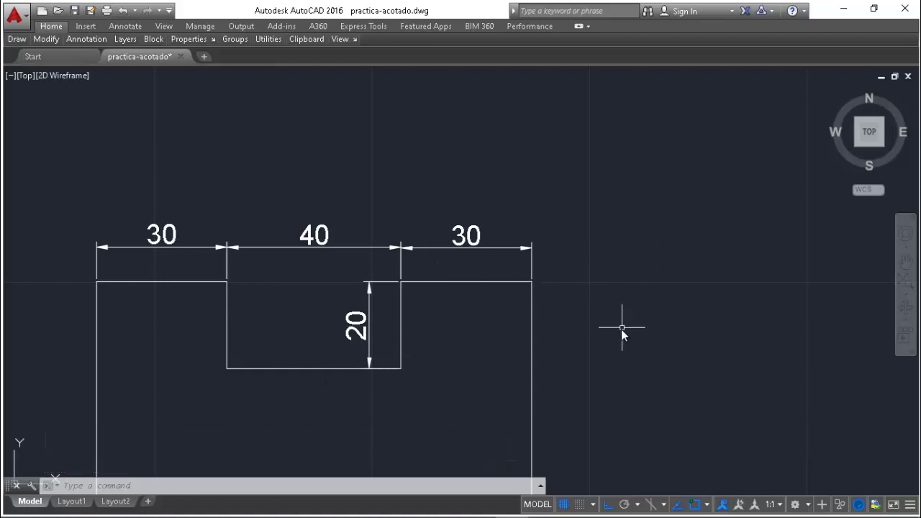
Dimension the first step as 40 from the profile's top-left corner, 8 units above
scroll(618, 335, down, 2)
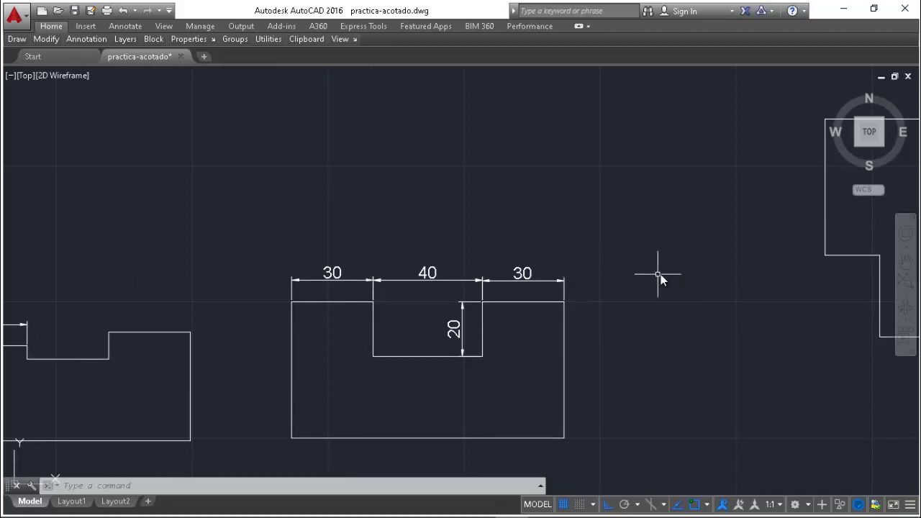
scroll(672, 272, down, 2)
scroll(248, 326, up, 4)
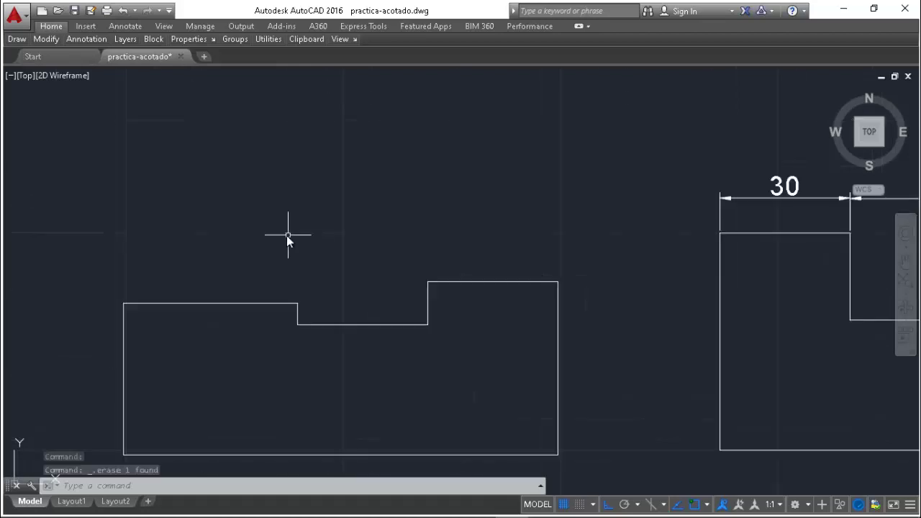
text(d)
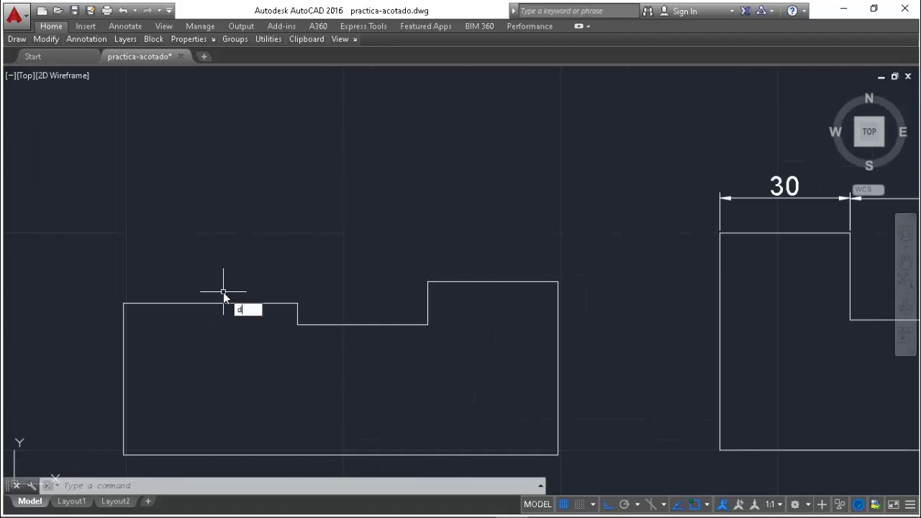
text(im)
key(Return)
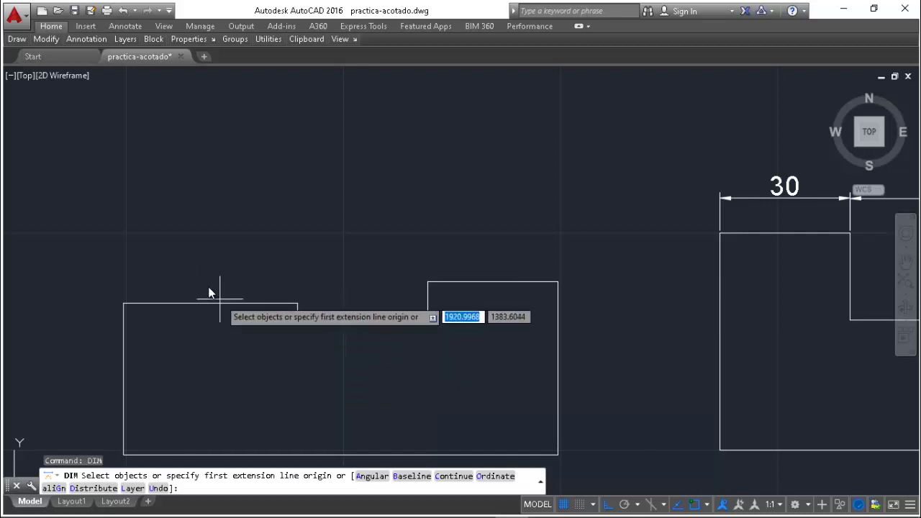
key(Return)
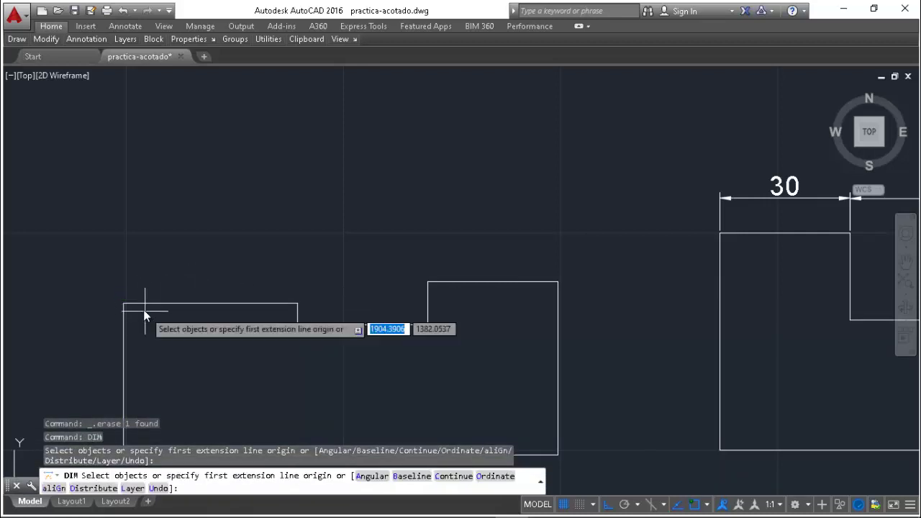
click(126, 306)
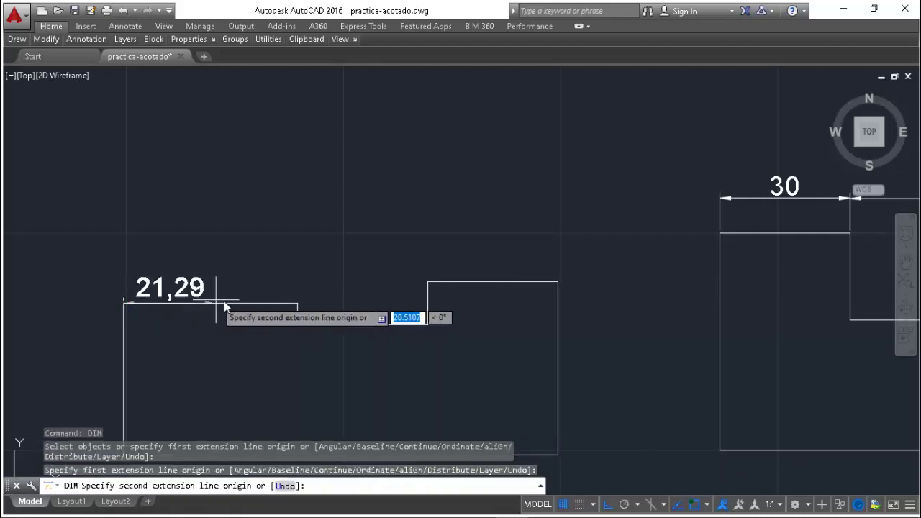
click(293, 303)
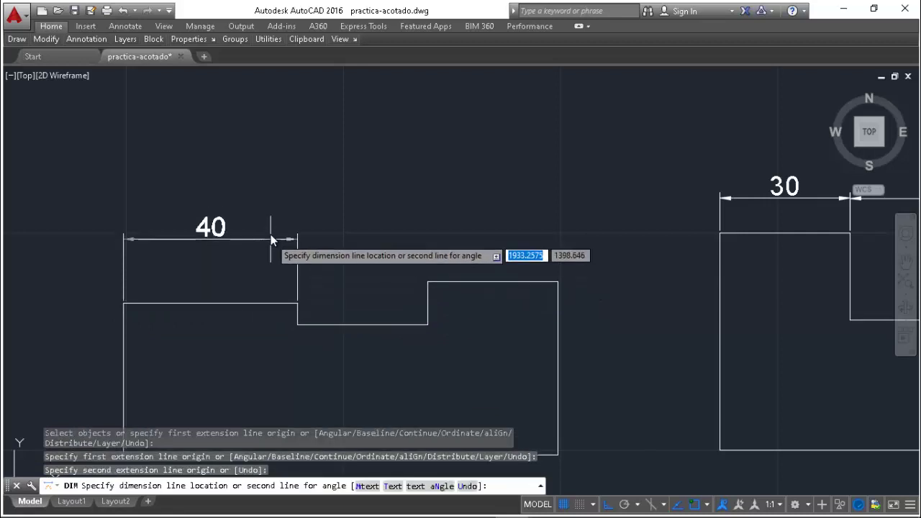
text(8)
key(Return)
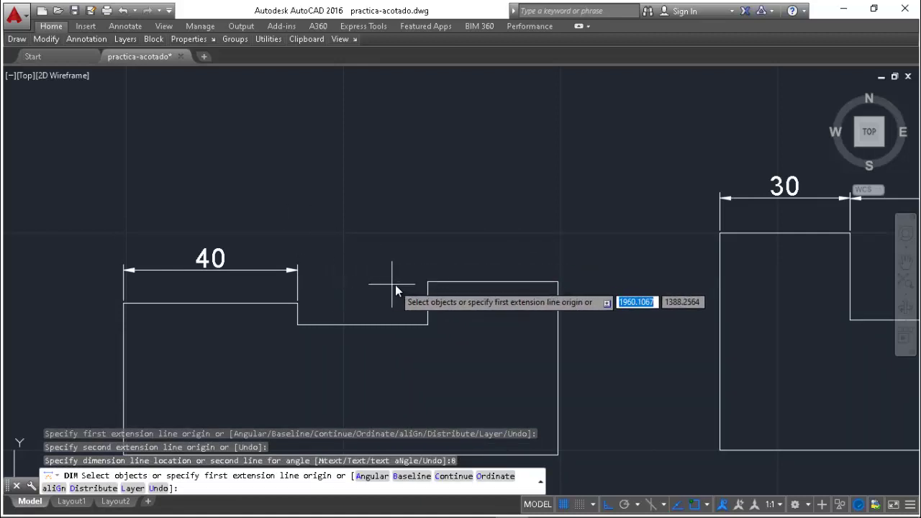
Stack the 70 and overall 100 dimensions from the left end above the 40
key(Return)
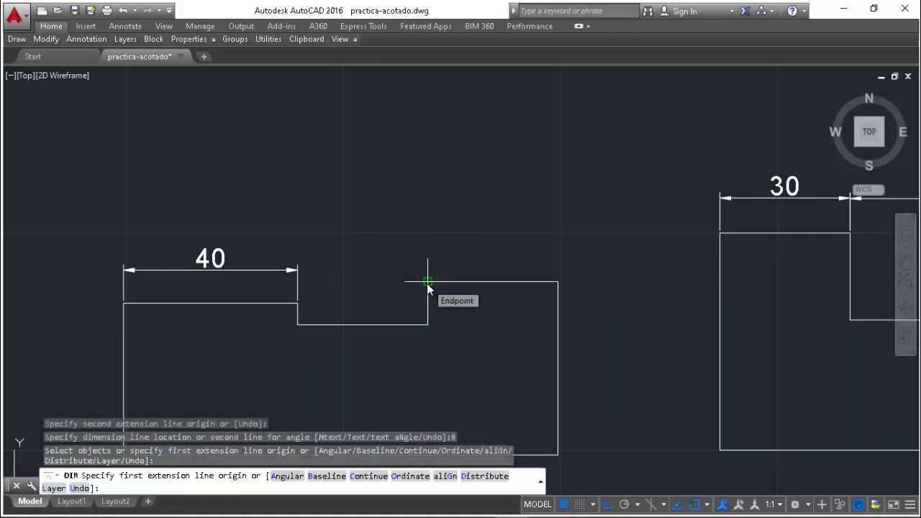
click(428, 282)
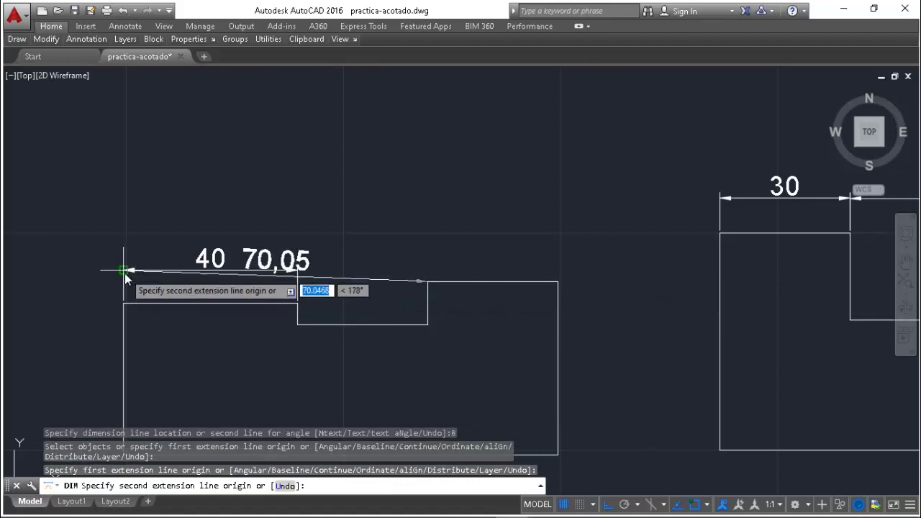
click(124, 269)
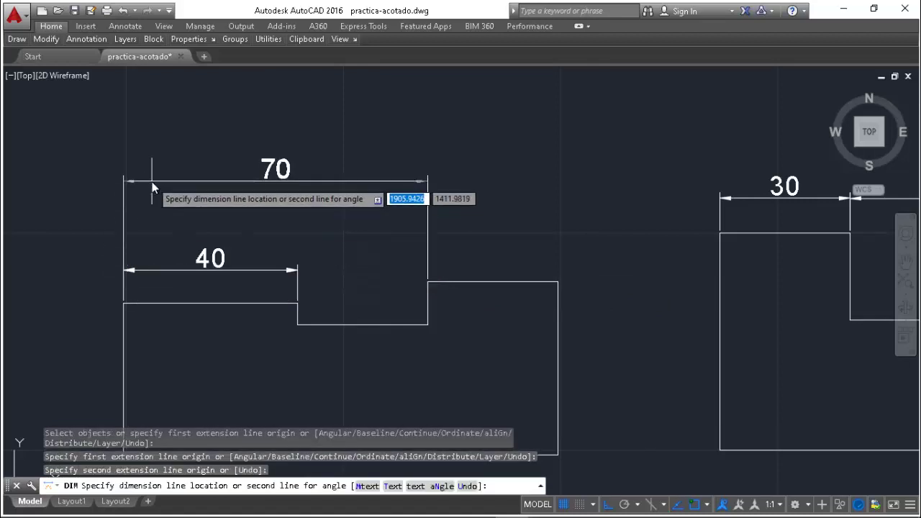
text(8)
key(Return)
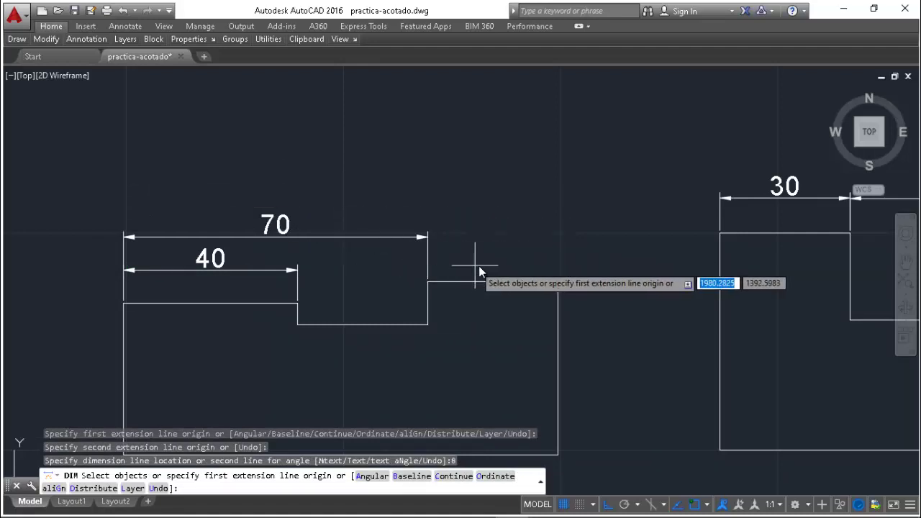
click(557, 282)
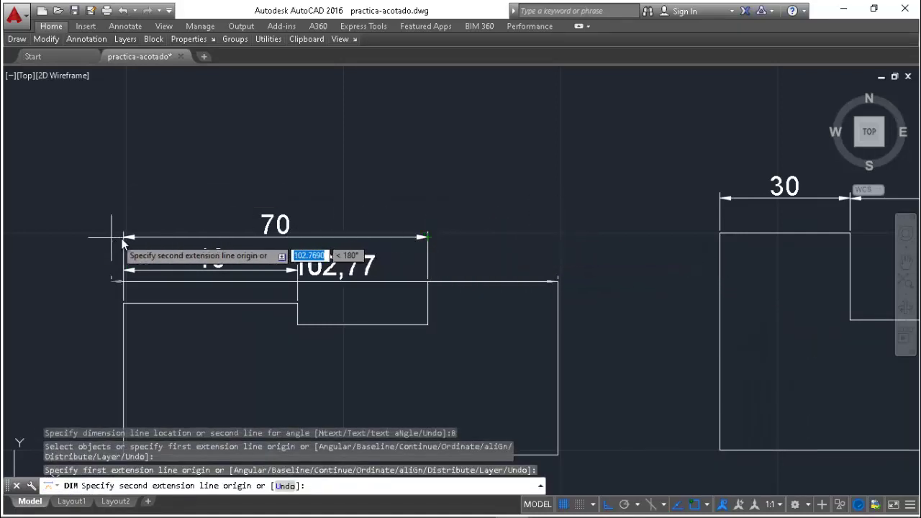
click(123, 237)
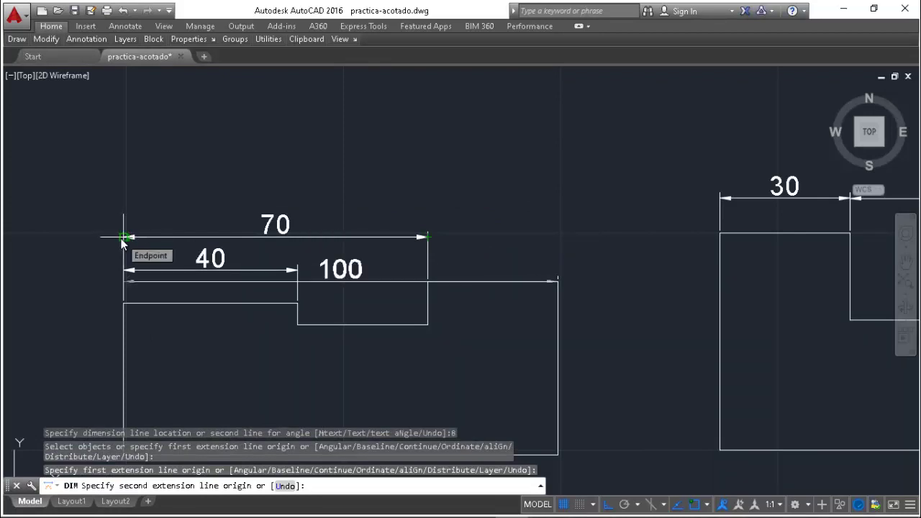
click(122, 241)
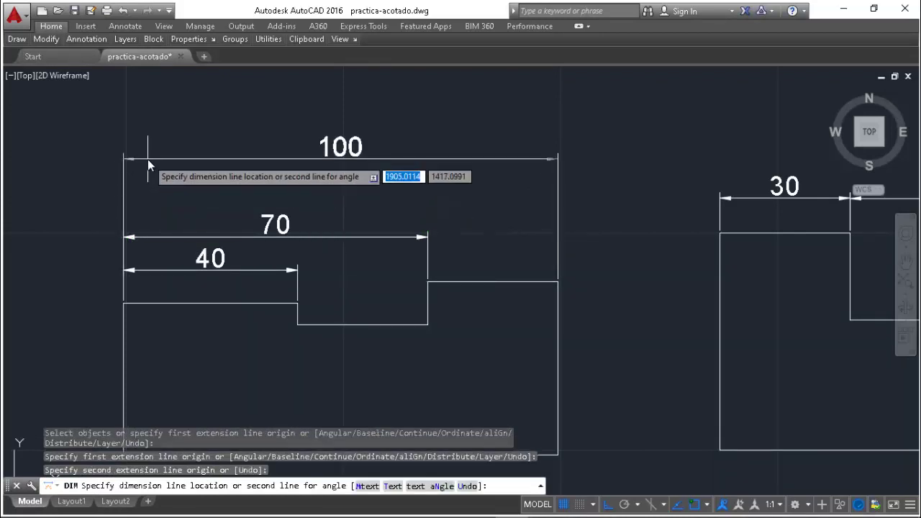
text(8)
key(Return)
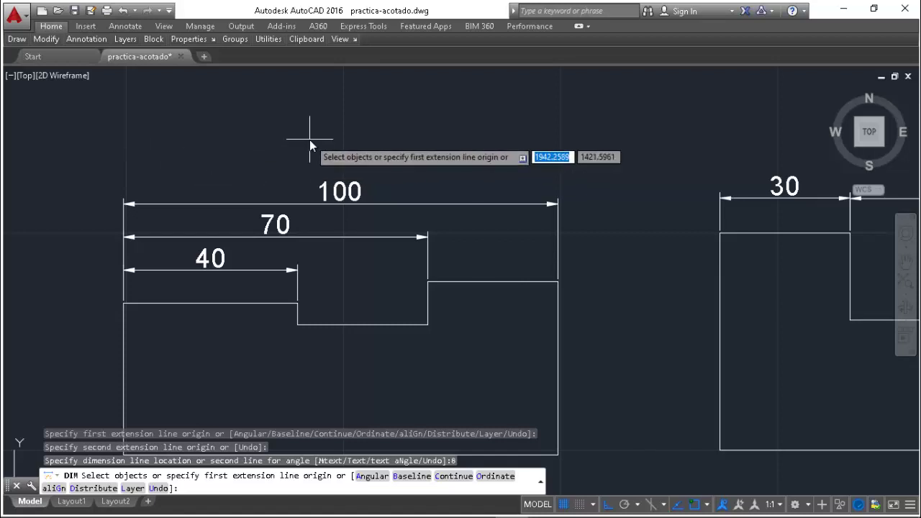
key(Escape)
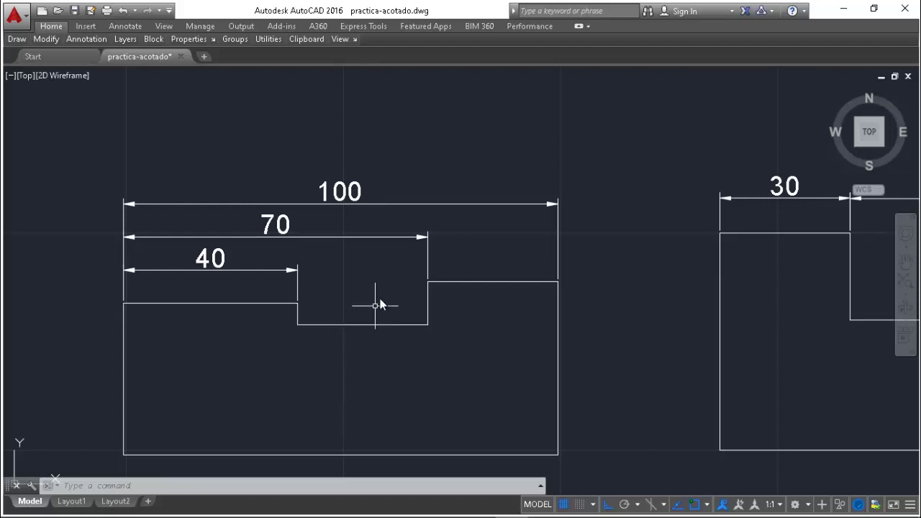
Delete the stacked 100, 70 and 40 dimensions from the stepped profile
click(511, 206)
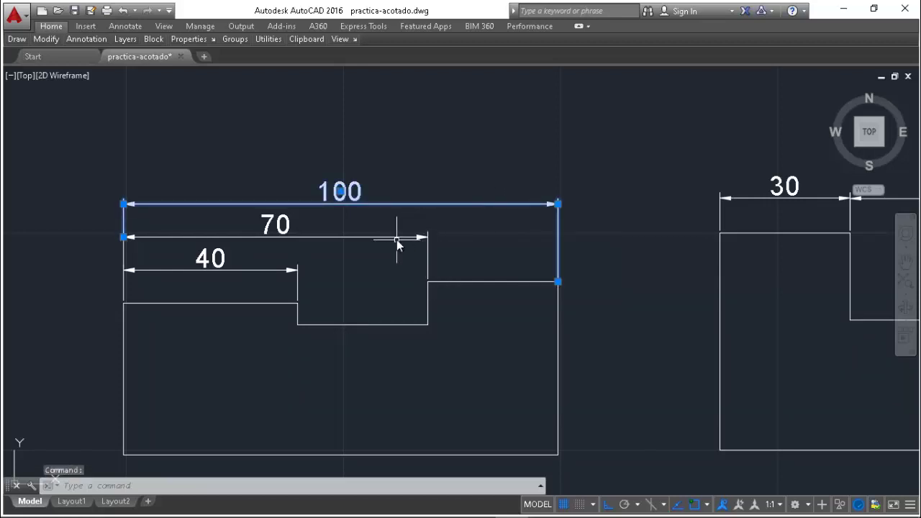
click(397, 238)
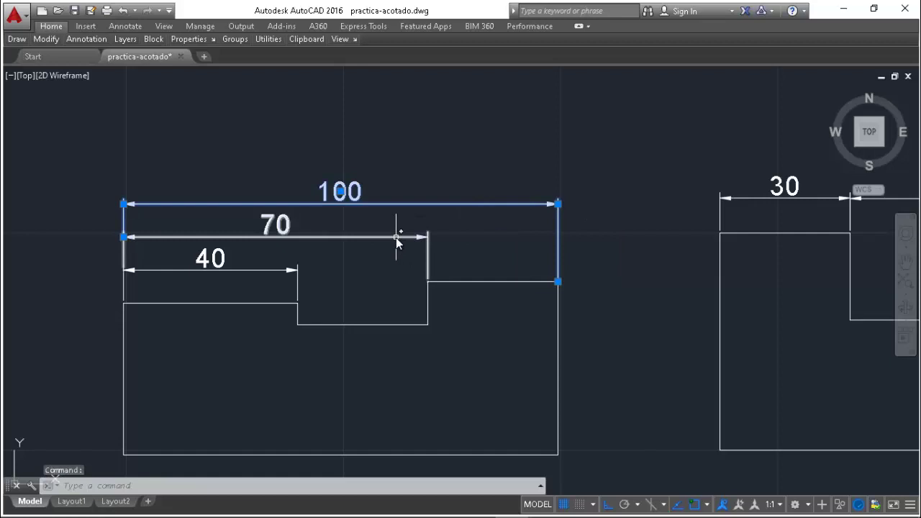
click(271, 270)
key(Delete)
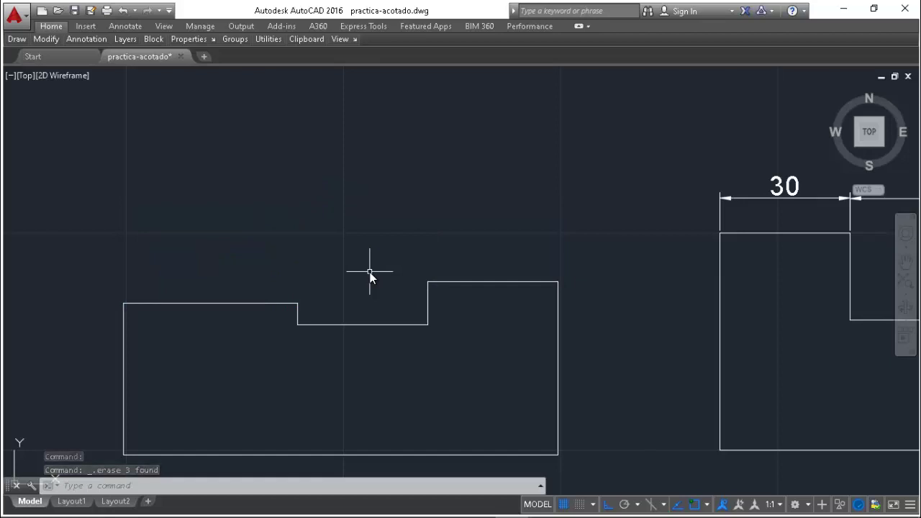
Set the baseline dimension spacing DIMDLI to 8
text(DIM)
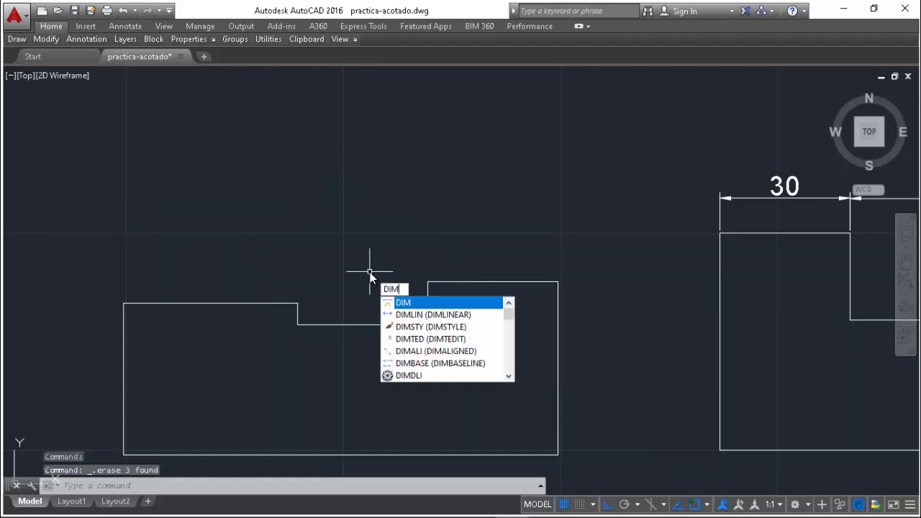
text(D)
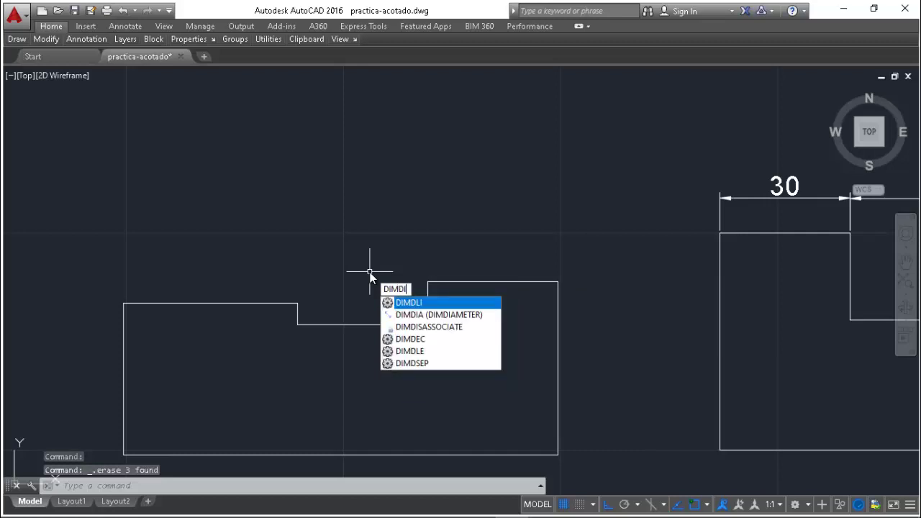
text(LI)
key(Return)
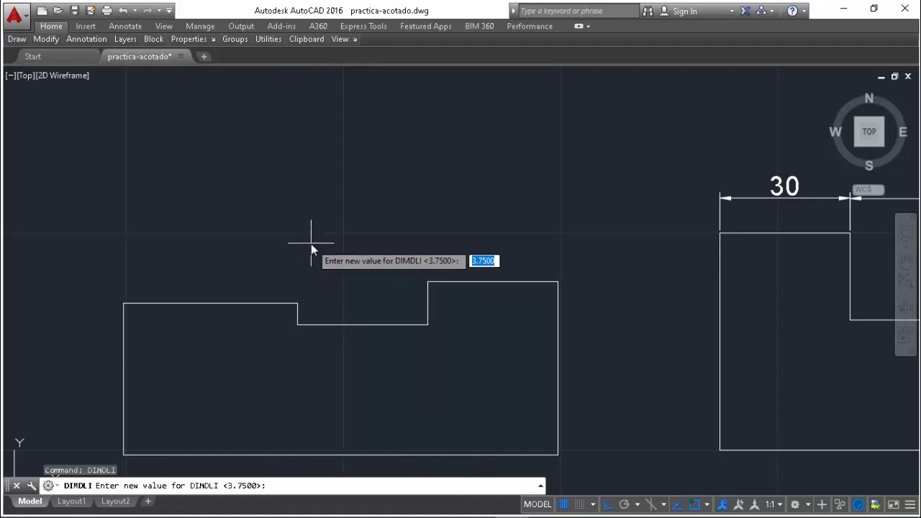
text(8)
key(Return)
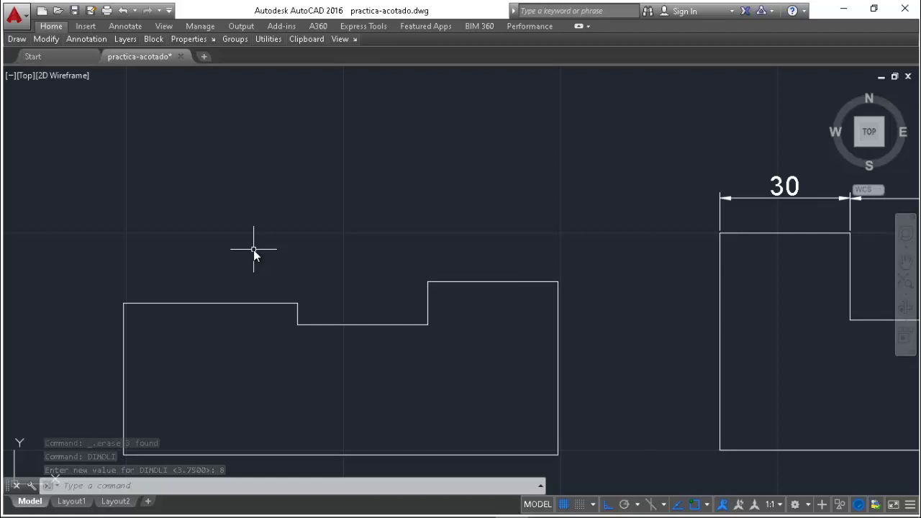
Dimension the 40-long step from the profile's top-left corner, placed 8 units above
text(d)
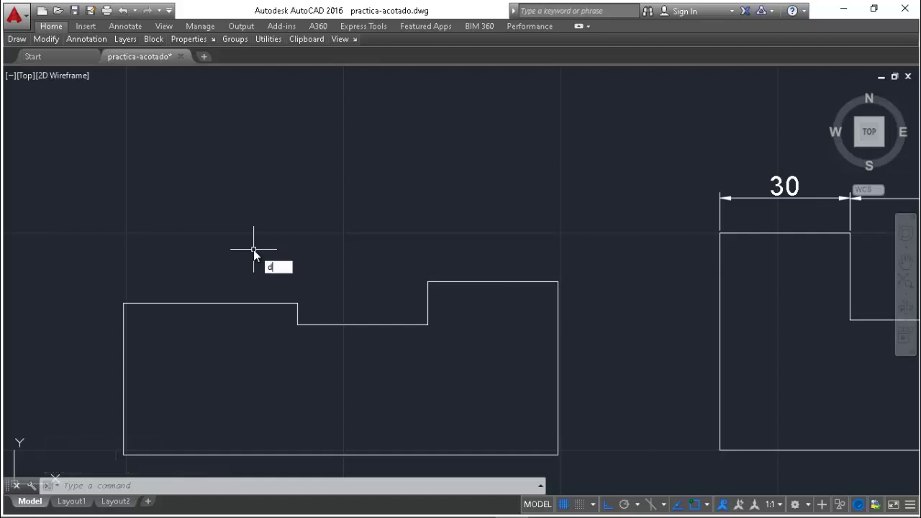
text(i)
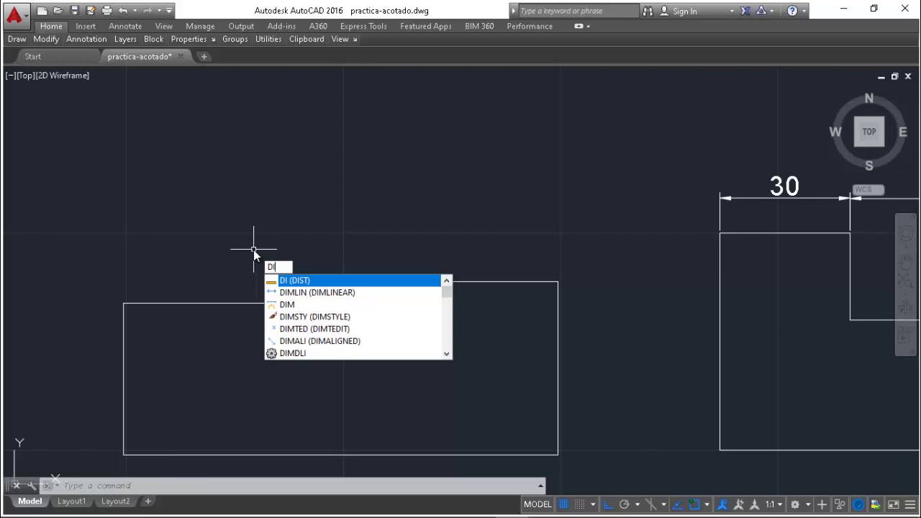
text(m)
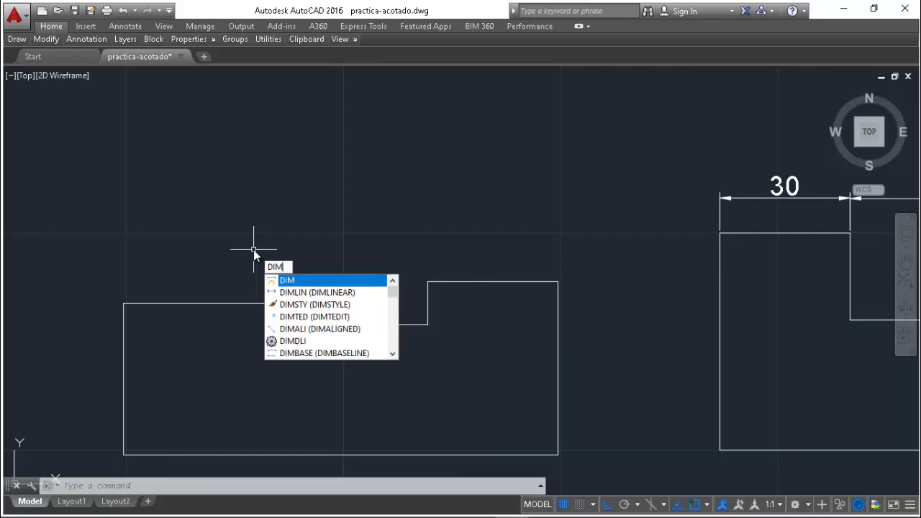
key(Return)
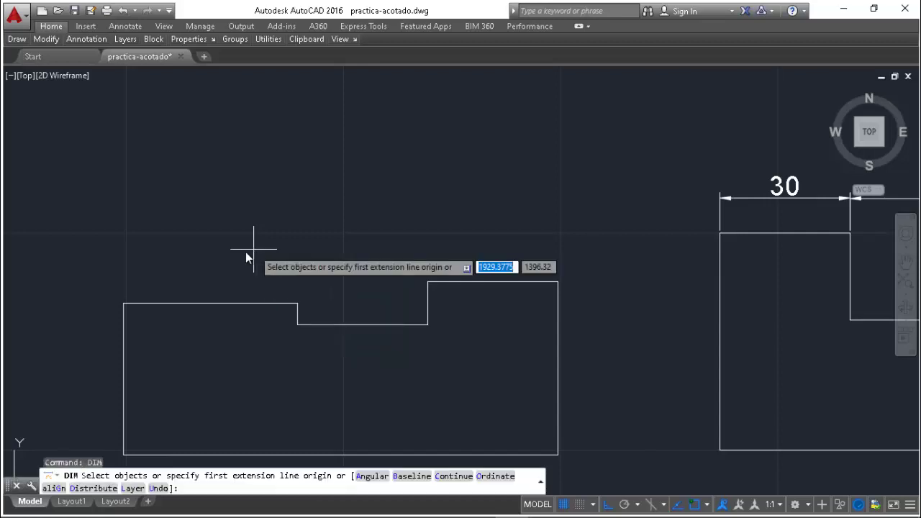
click(125, 298)
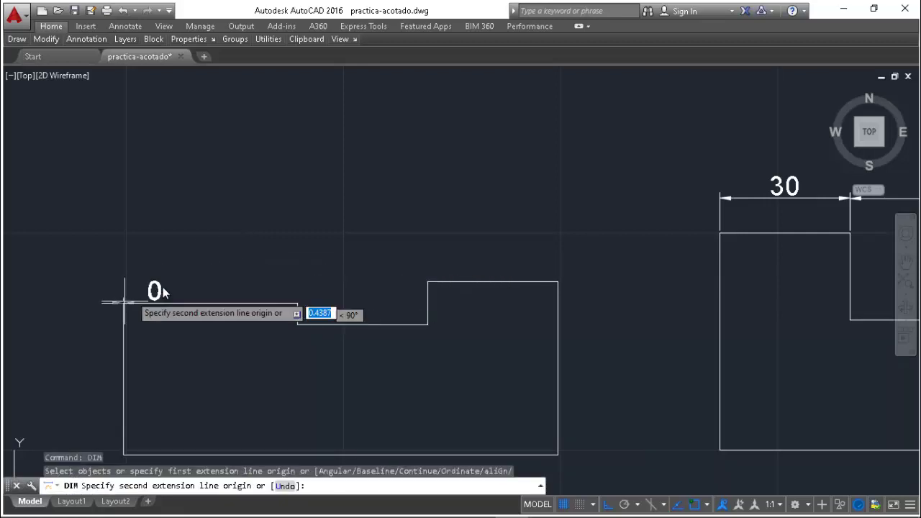
click(298, 303)
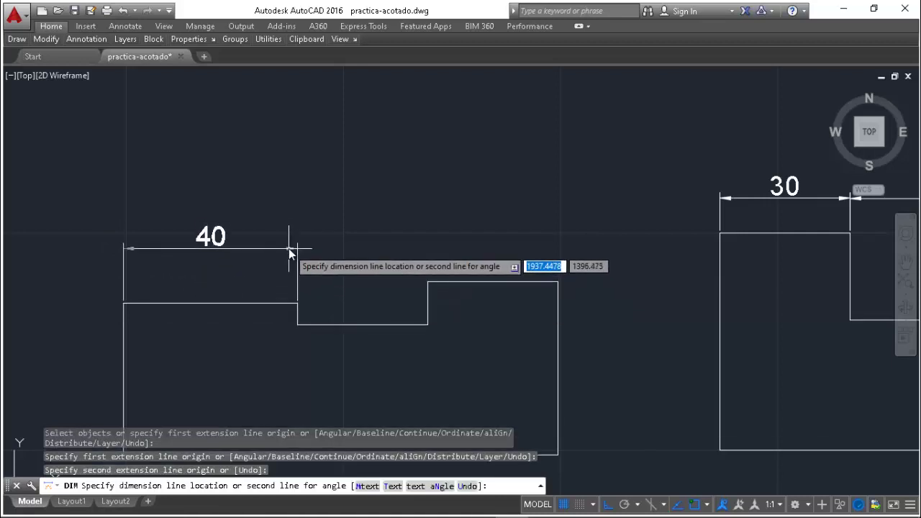
text(8)
key(Return)
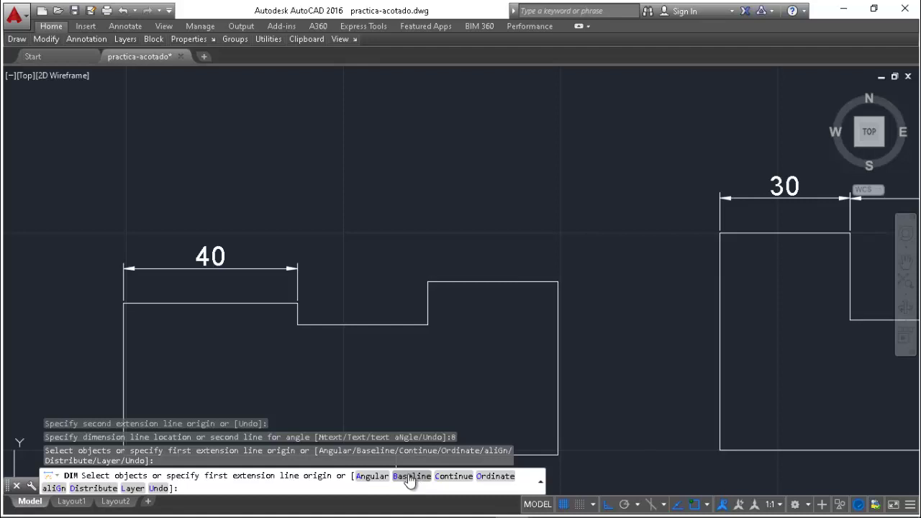
Use Baseline from the 40 dimension's left end to add the 70 and 100 dimensions
text(b)
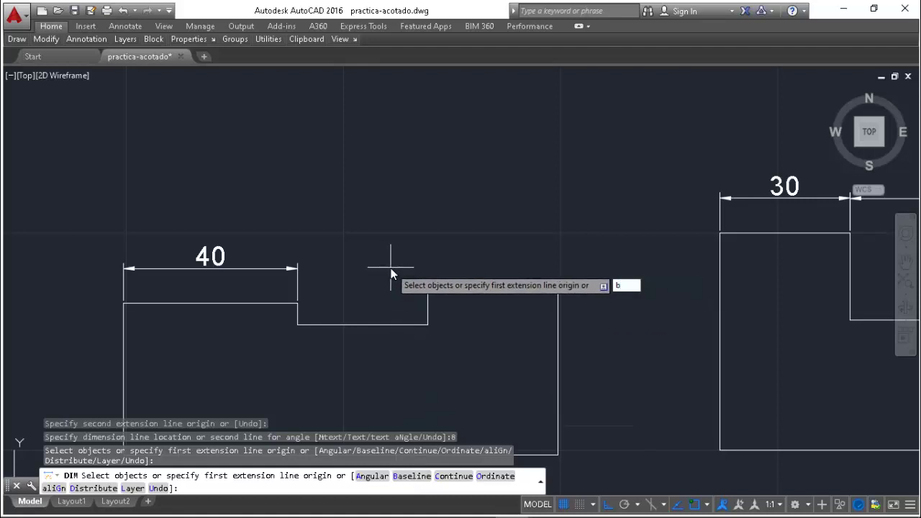
key(Return)
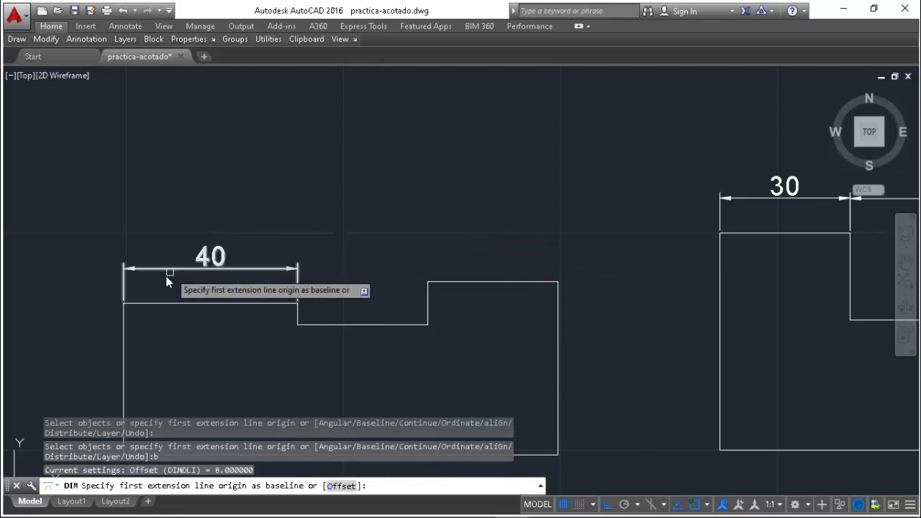
click(124, 291)
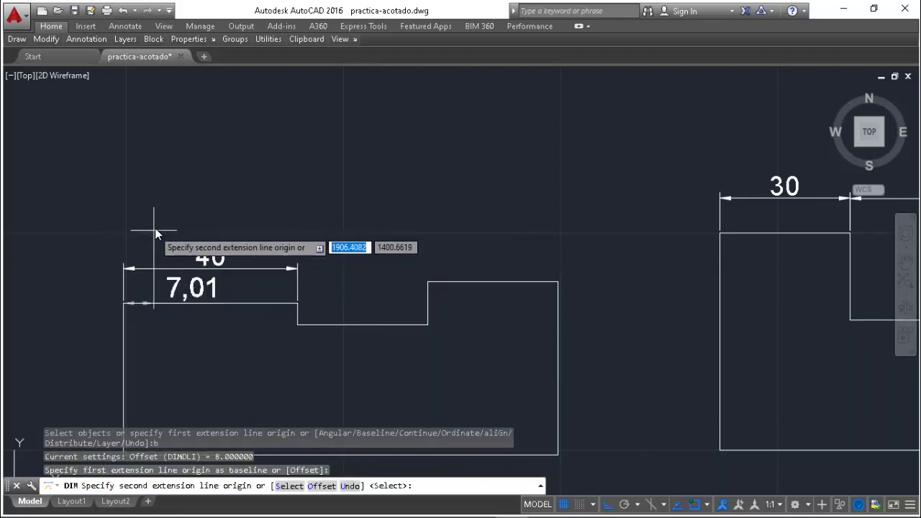
click(427, 282)
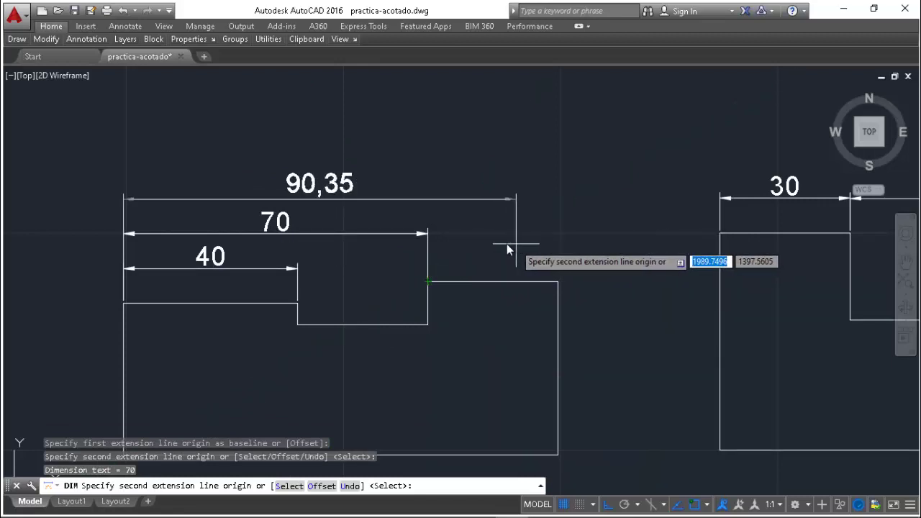
click(558, 282)
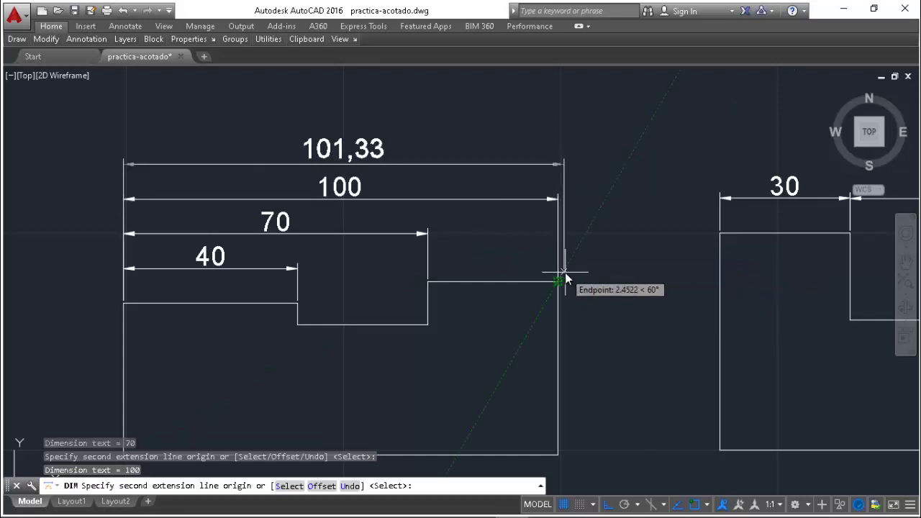
key(Escape)
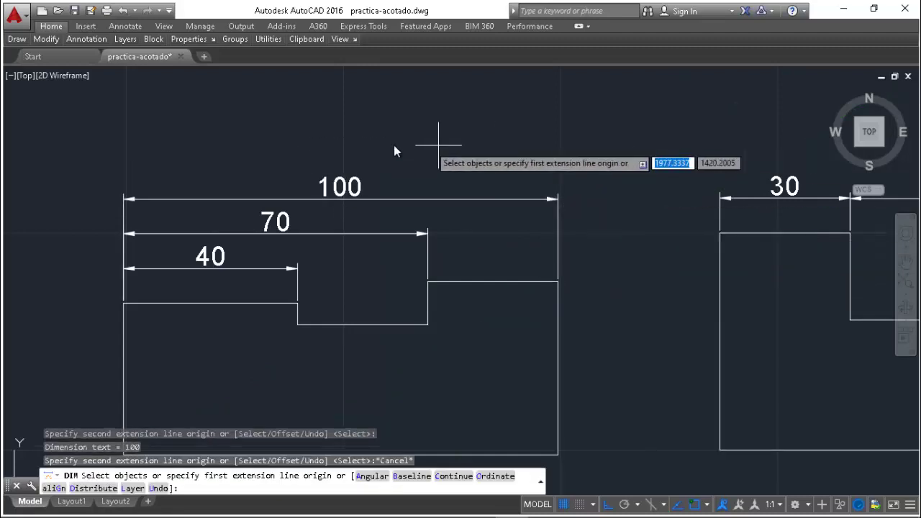
key(Escape)
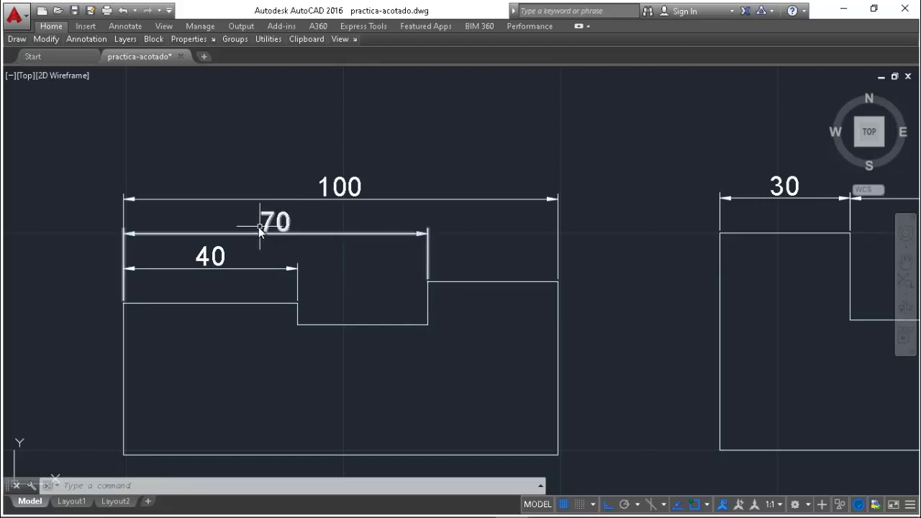
Zoom out and back in to frame the L-shaped piece and the split rectangle
scroll(76, 171, down, 2)
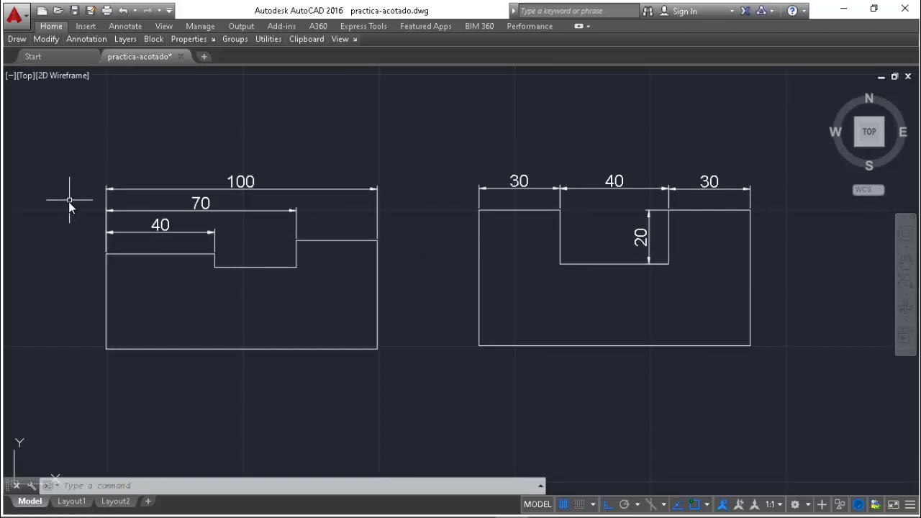
scroll(114, 240, down, 2)
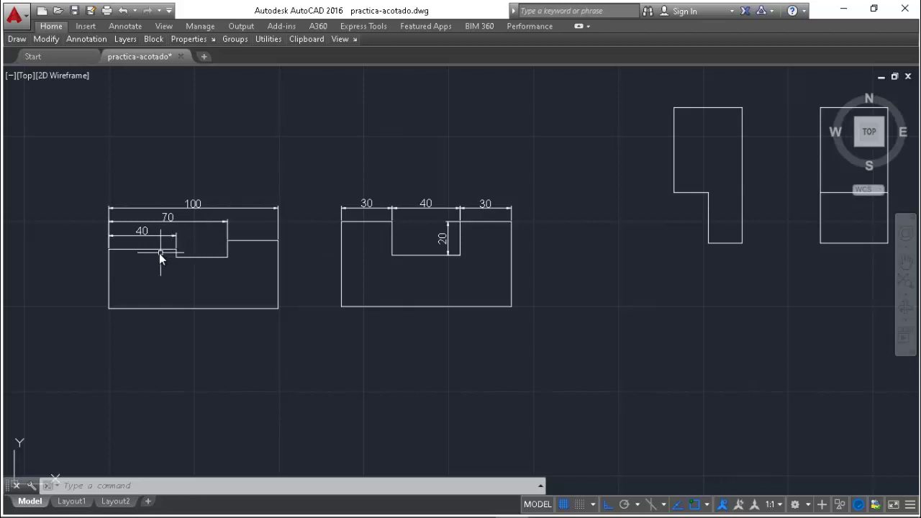
scroll(156, 257, down, 2)
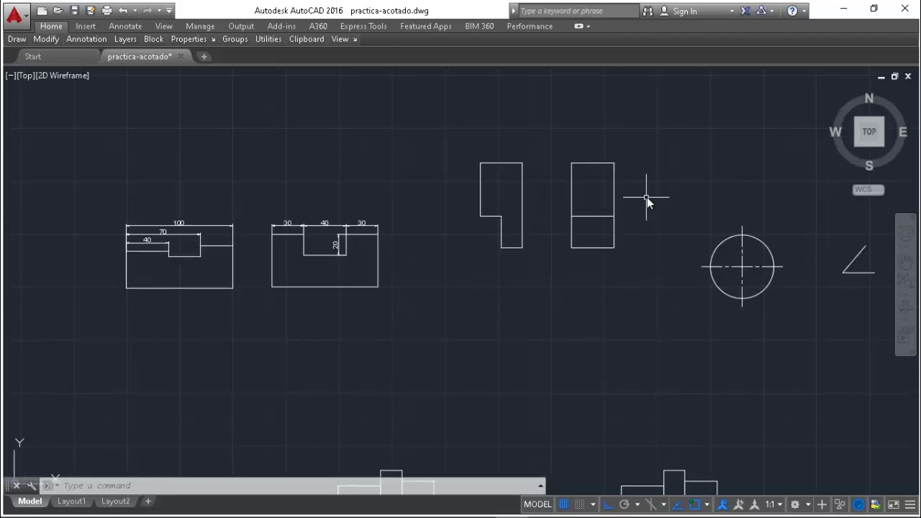
scroll(648, 193, up, 2)
scroll(634, 141, up, 2)
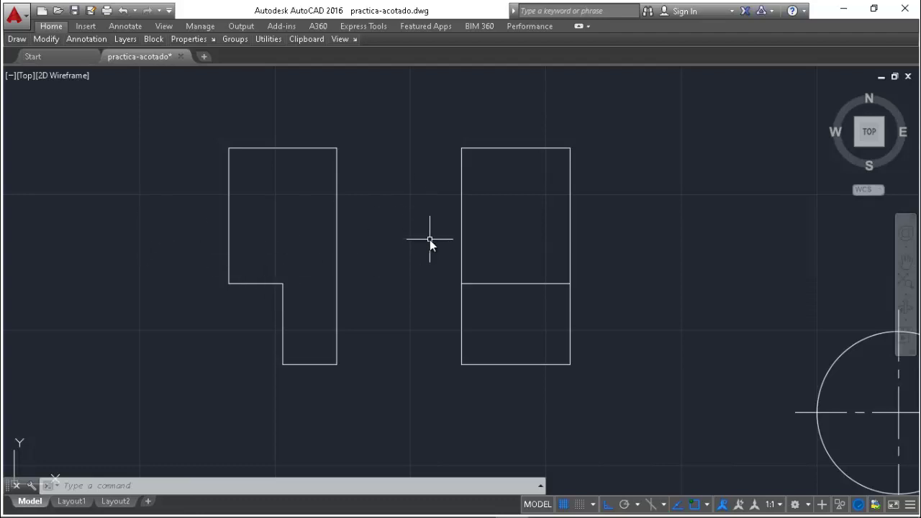
Dimension the tall rectangle's 80 height 8 units from its left edge
text(dim)
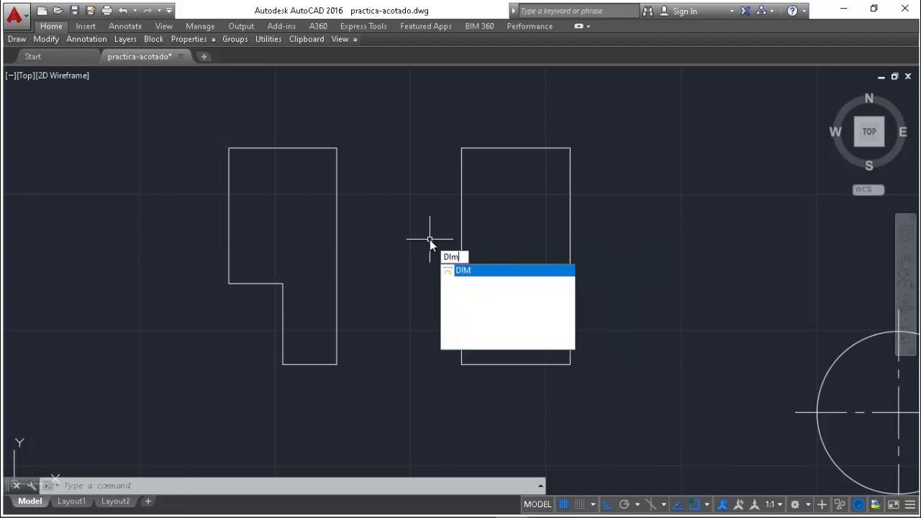
key(Return)
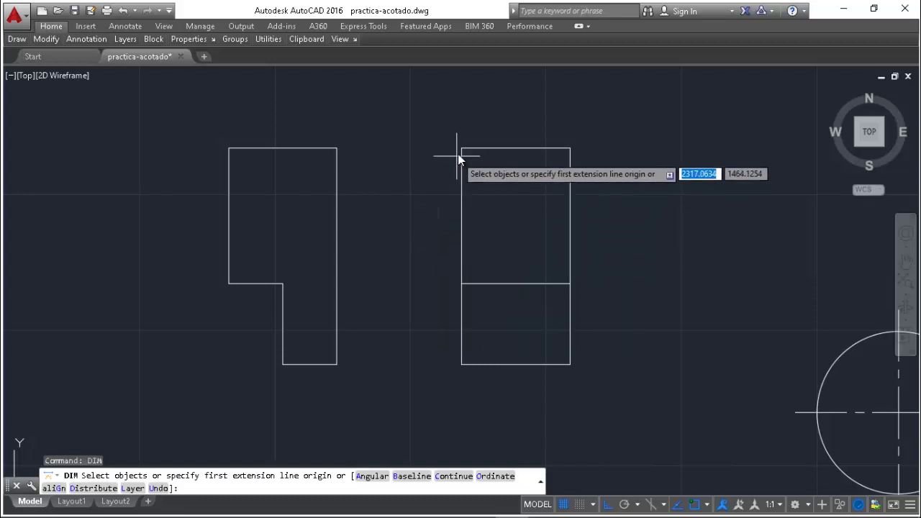
click(462, 149)
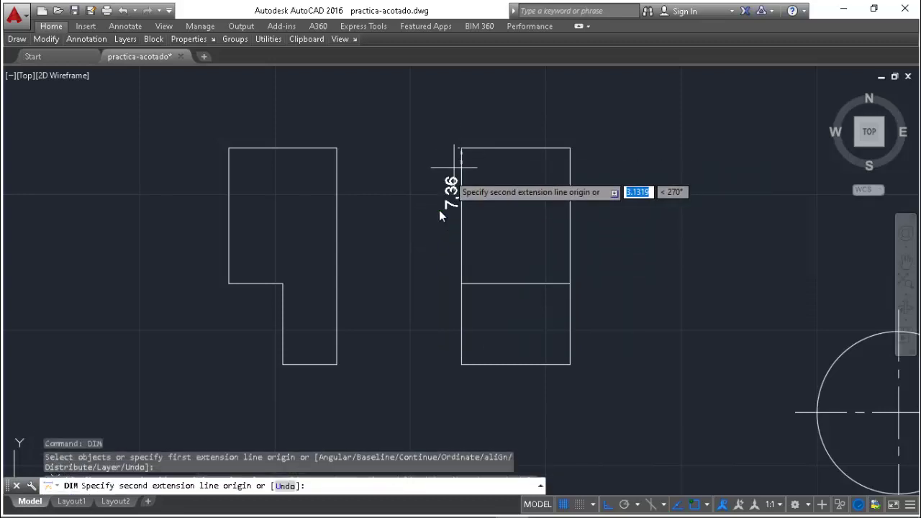
click(463, 367)
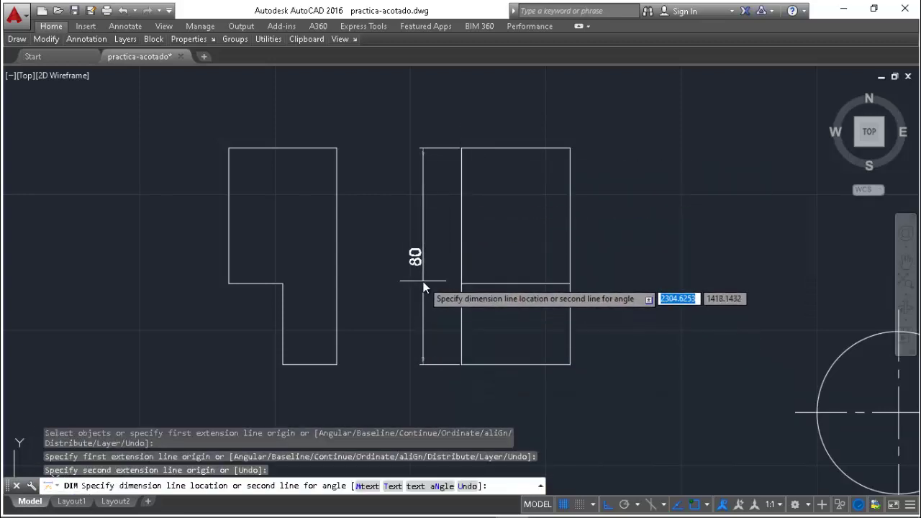
text(8)
key(Return)
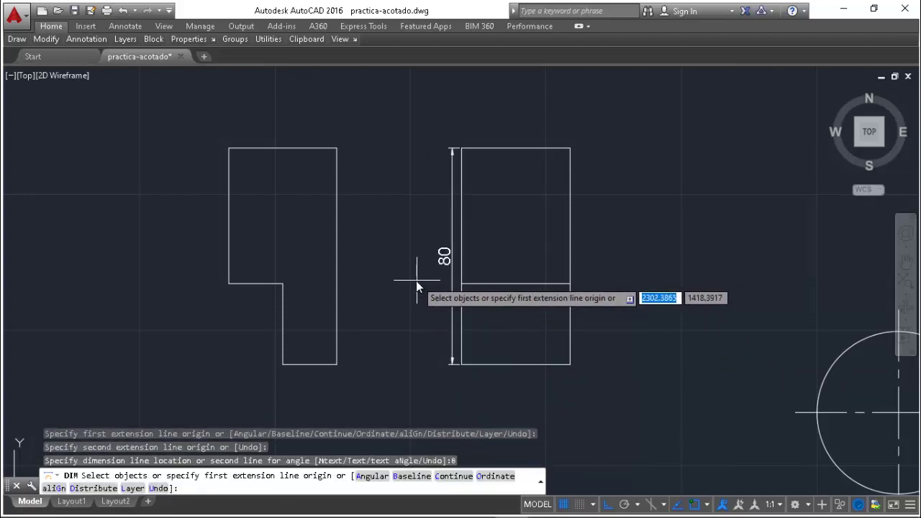
key(Escape)
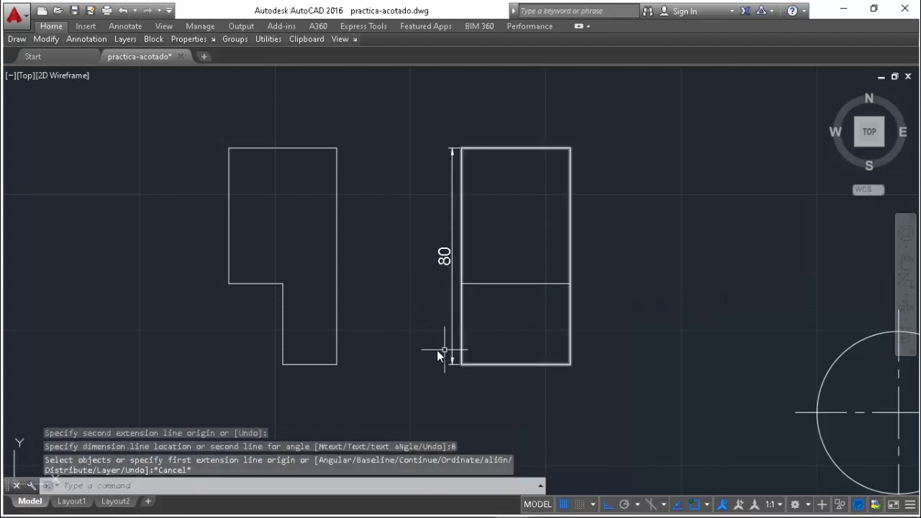
Replace that 80 dimension with one placed 10 units out from the edge
click(449, 261)
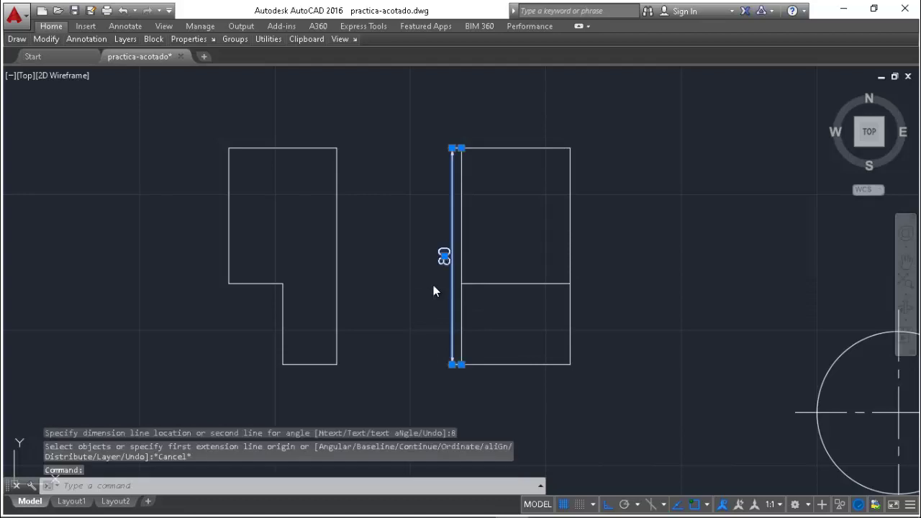
key(Delete)
text(dim)
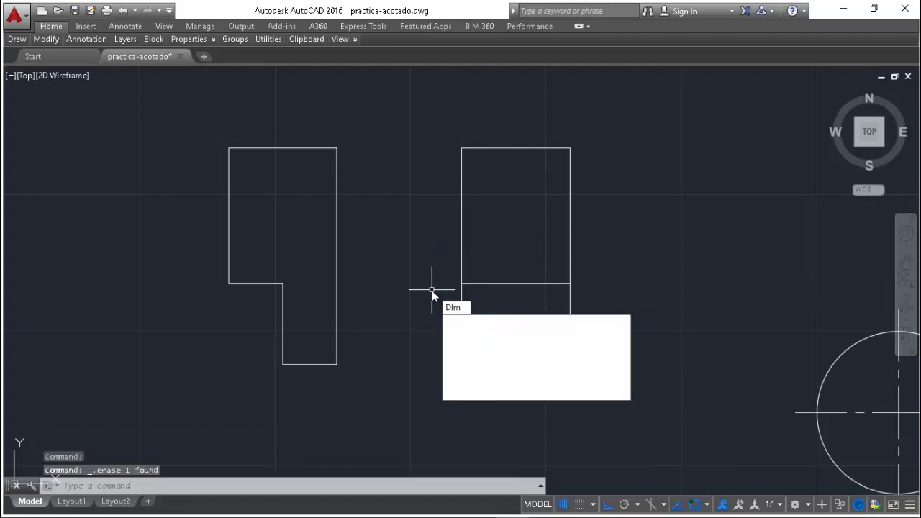
key(Return)
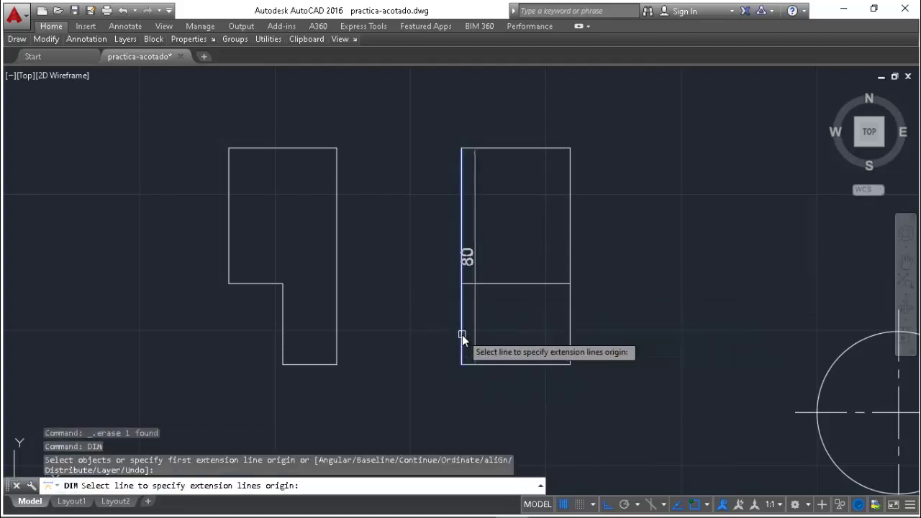
click(463, 337)
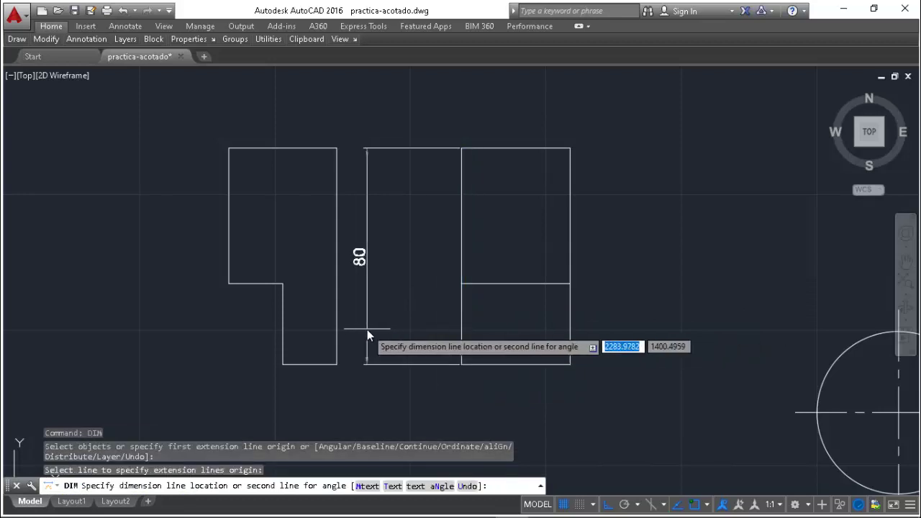
text(10)
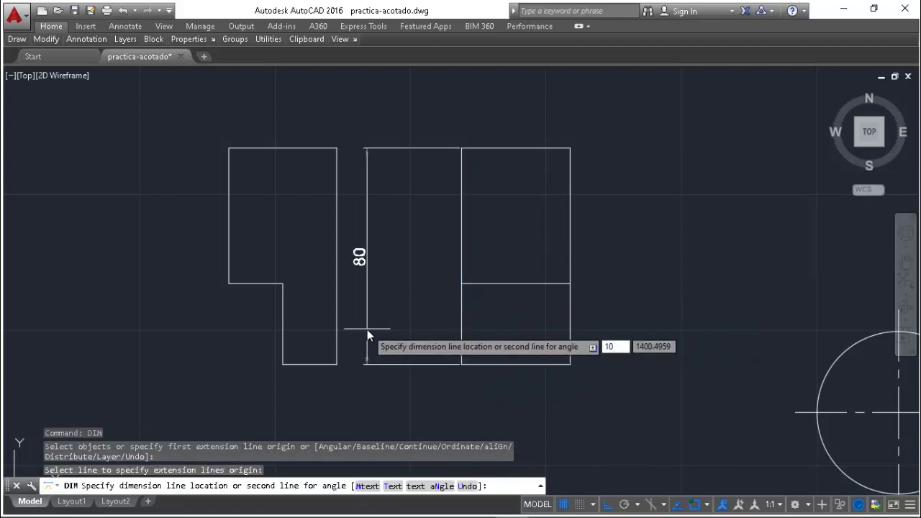
key(Return)
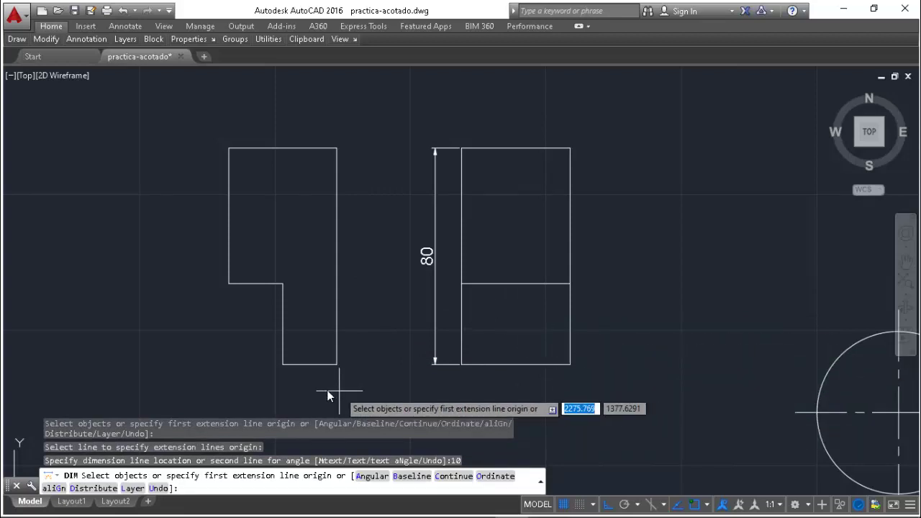
Add a 30 height dimension for the L-piece's lower step, 10 units out
click(282, 367)
click(228, 286)
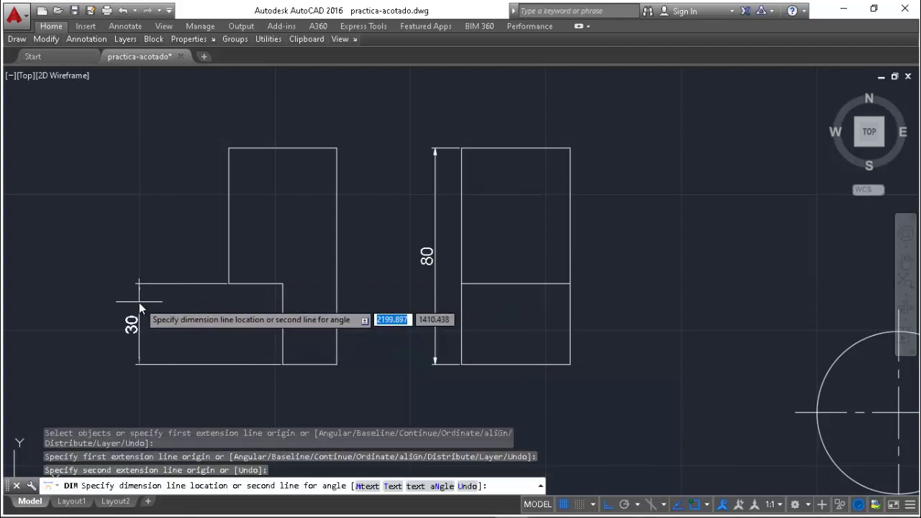
text(10)
key(Return)
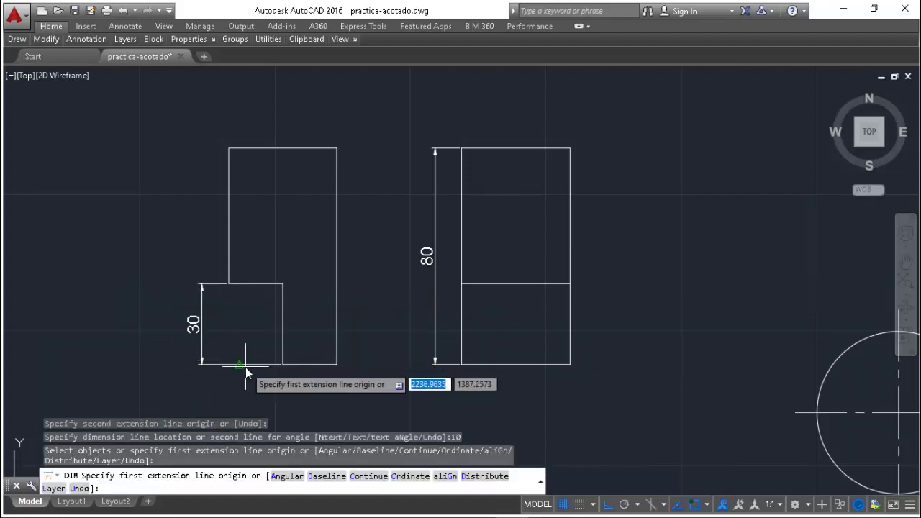
key(Escape)
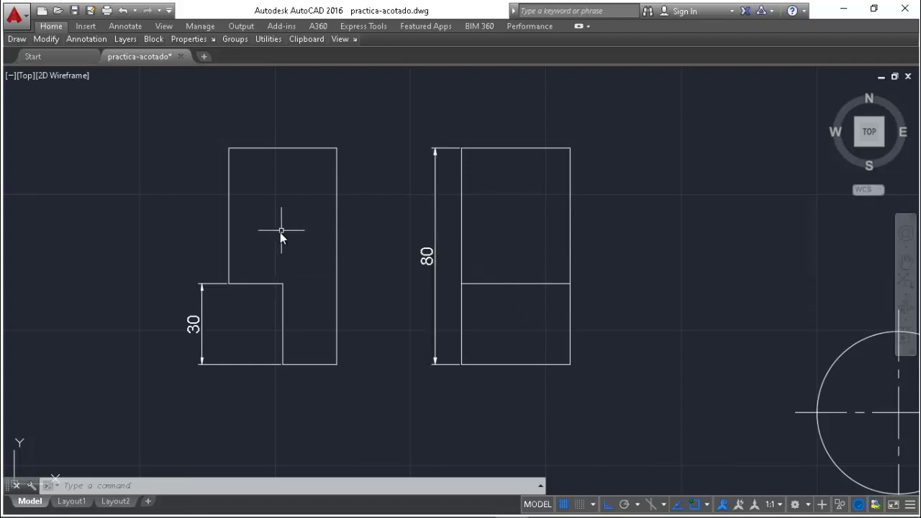
Zoom to the circle with its centre lines and start the DIM command
scroll(235, 178, down, 2)
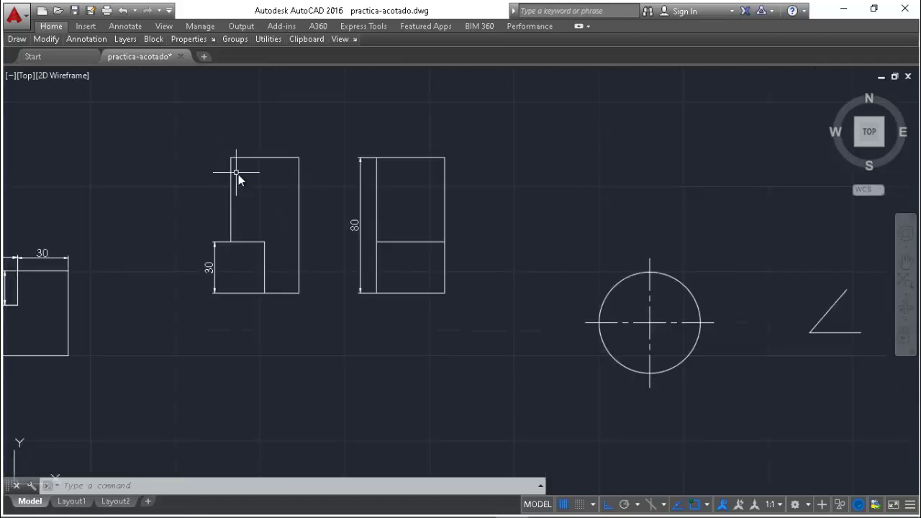
scroll(274, 171, down, 2)
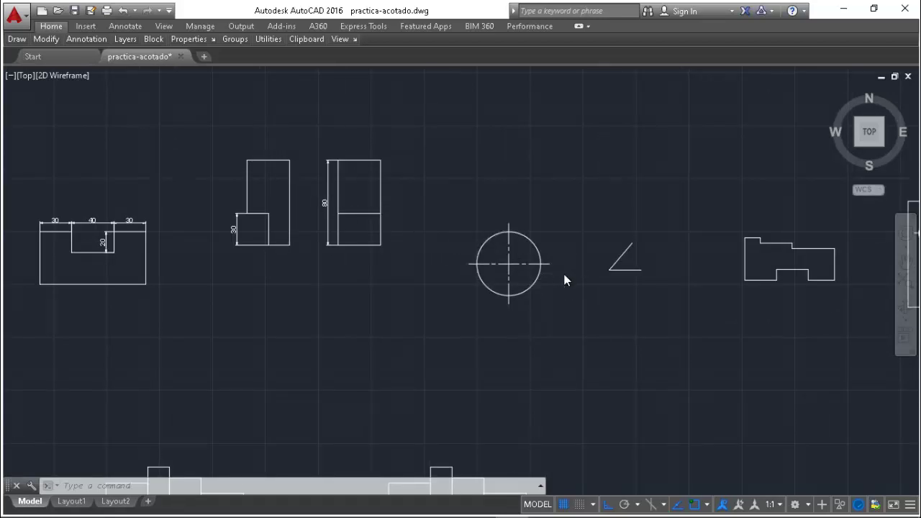
scroll(565, 273, up, 4)
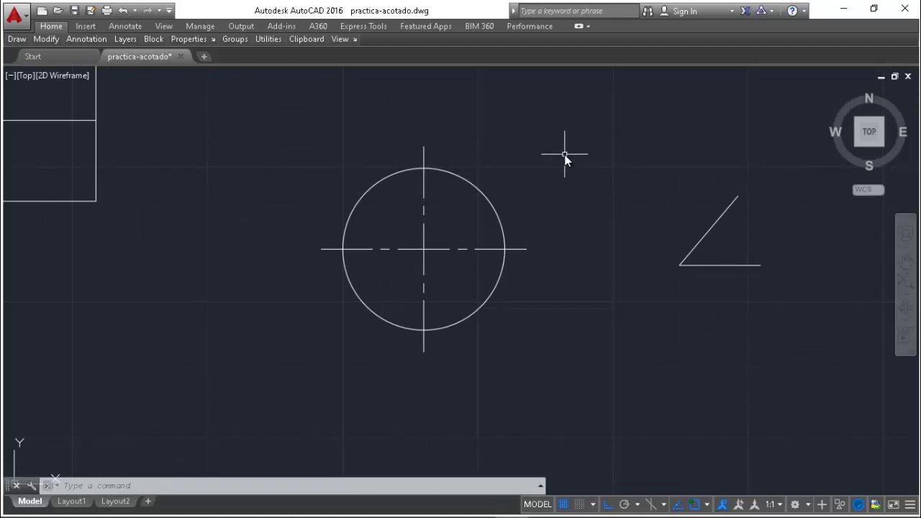
scroll(564, 154, up, 2)
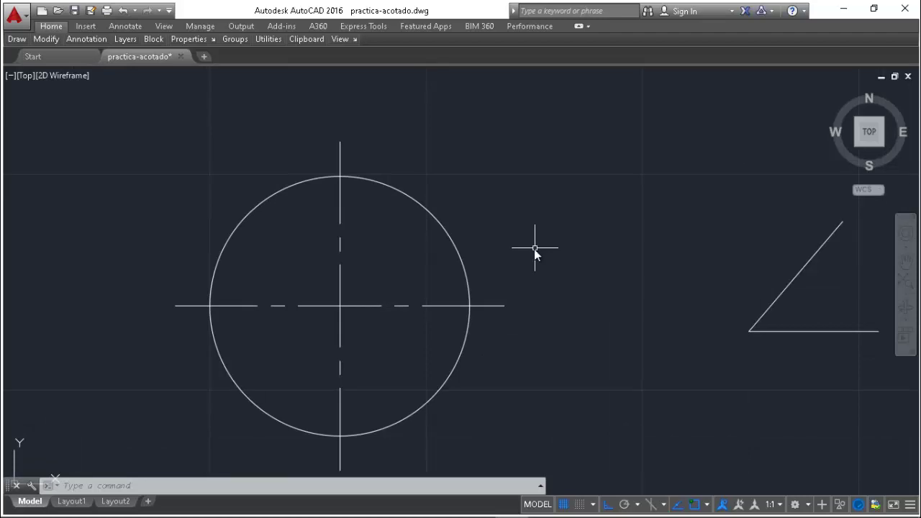
text(d)
text(im)
key(Return)
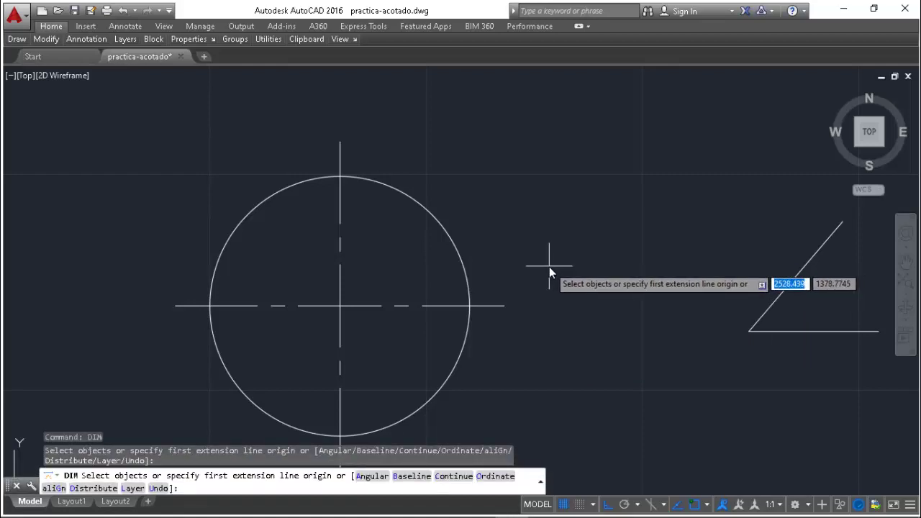
Dimension the circle's diameter as Ø60, placing the label outside its upper right
click(463, 264)
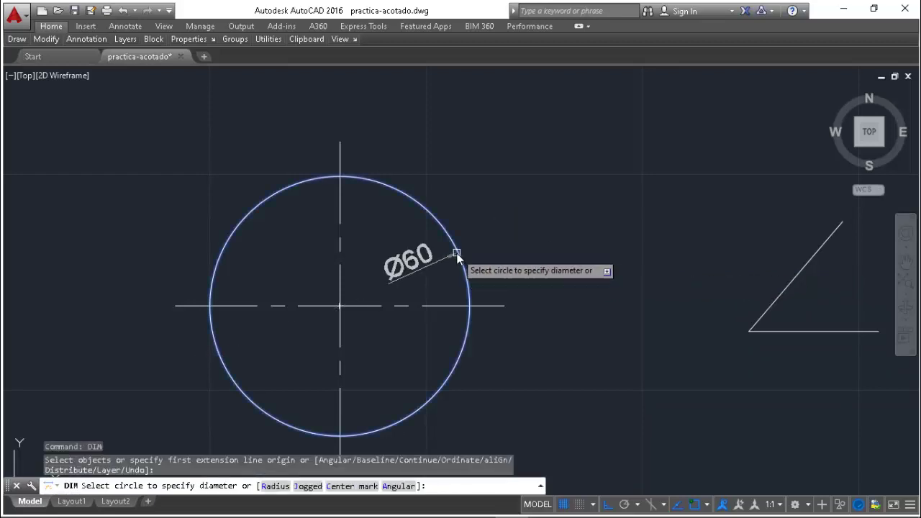
key(Escape)
click(461, 252)
click(461, 252)
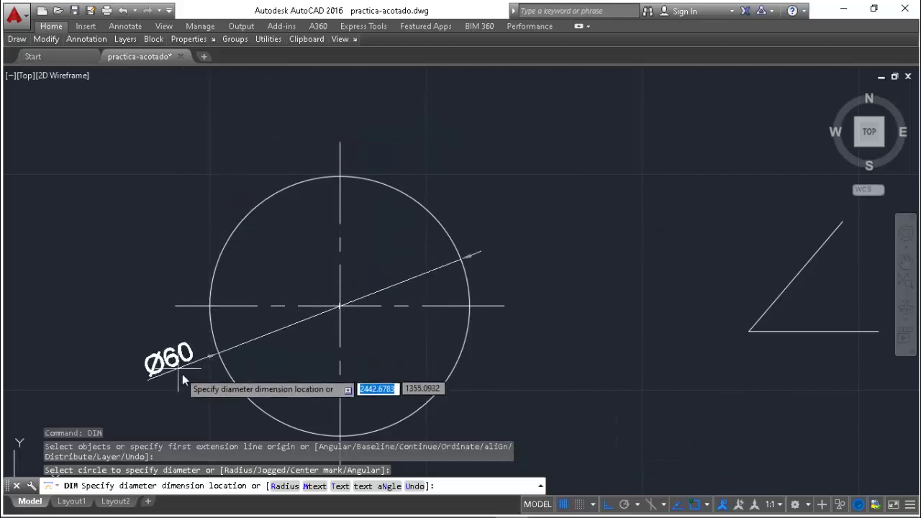
click(505, 178)
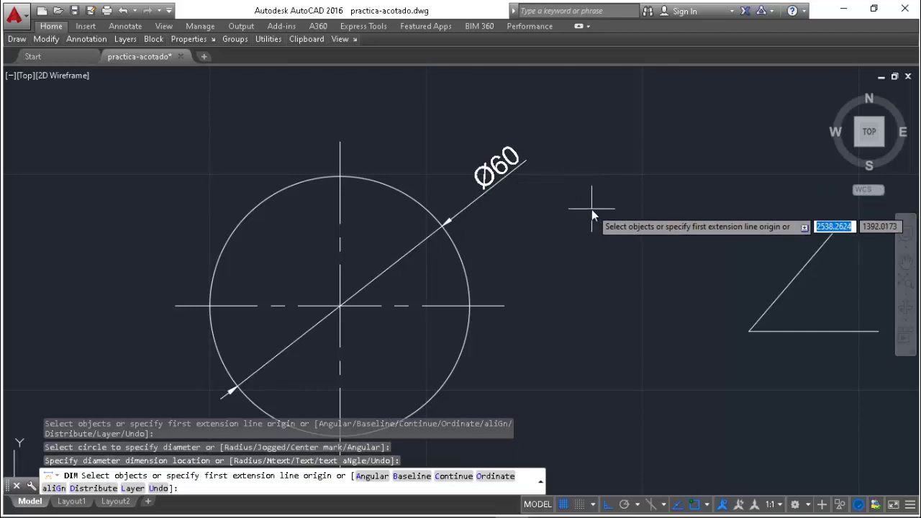
After dismissing the autosave message, dimension the circle's 60 height between its top and bottom quadrants
key(Escape)
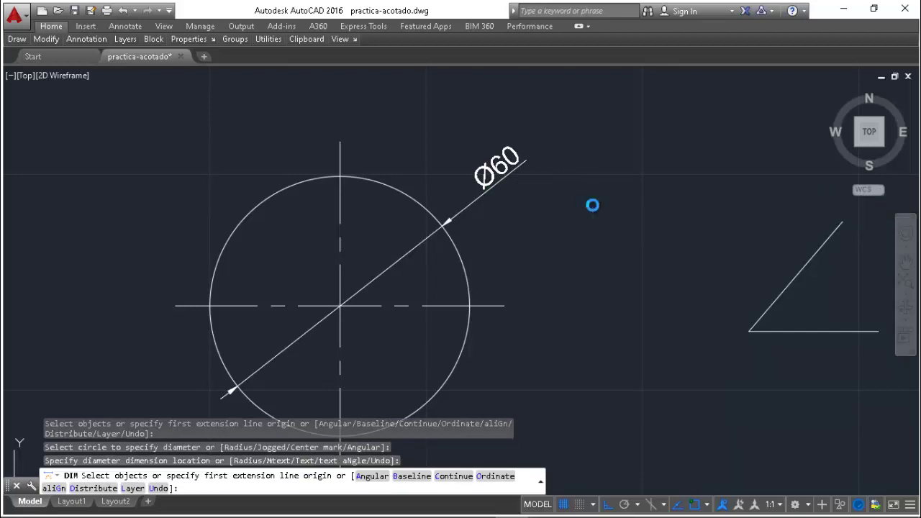
key(Return)
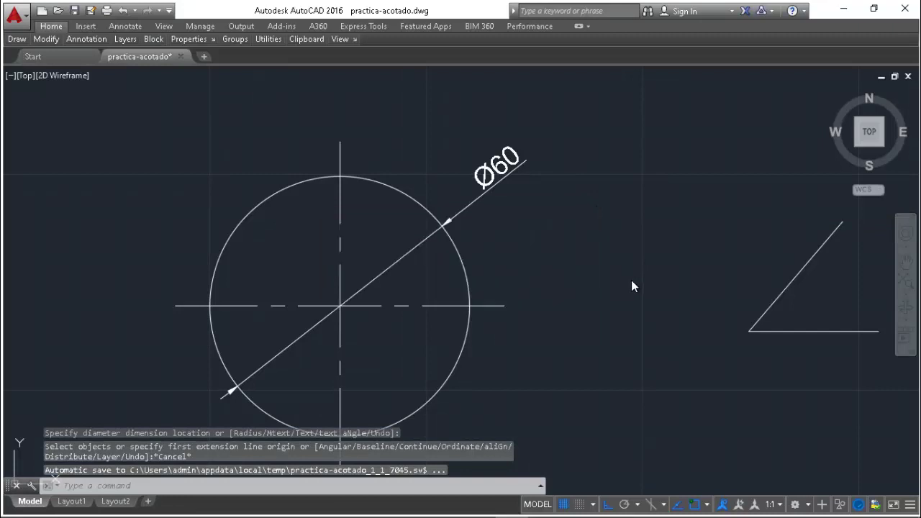
key(Return)
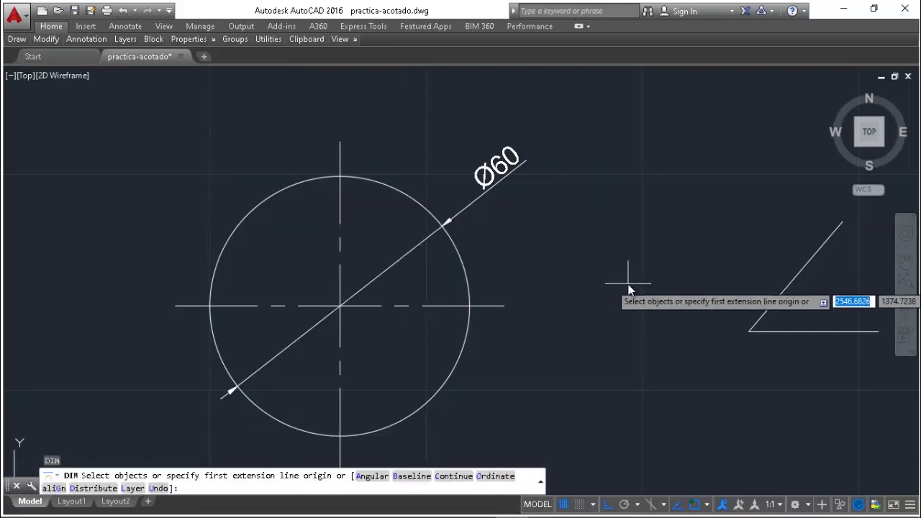
click(339, 176)
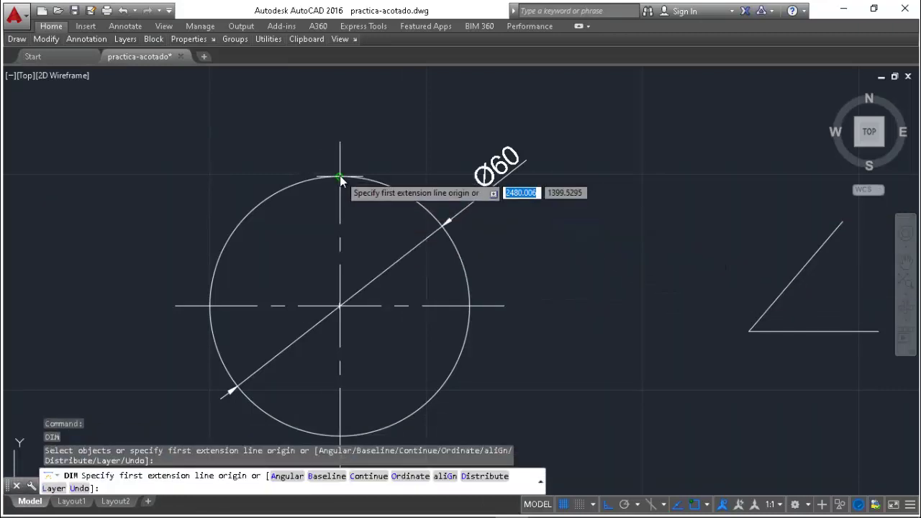
click(339, 176)
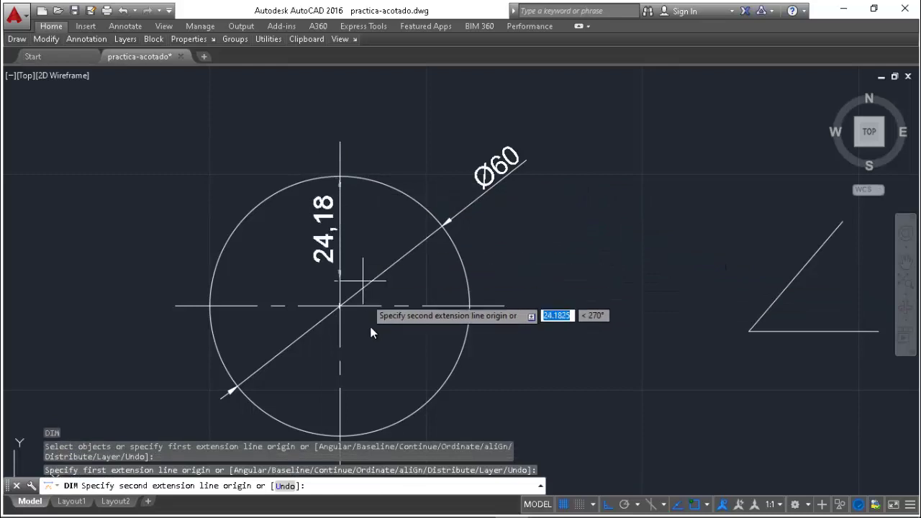
click(340, 436)
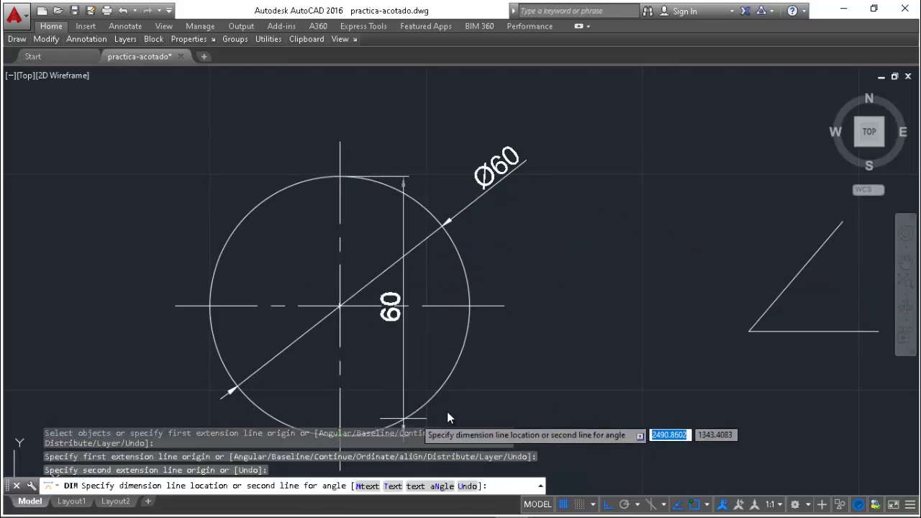
click(566, 384)
key(Escape)
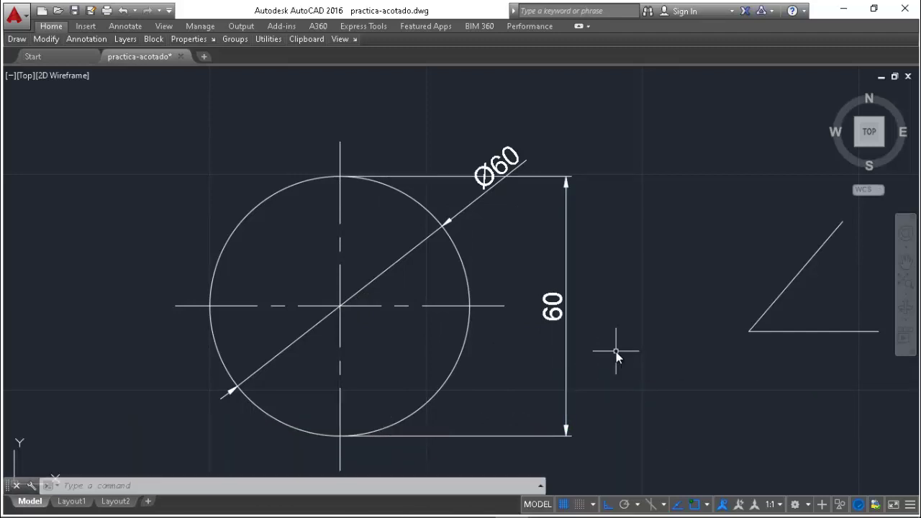
key(Escape)
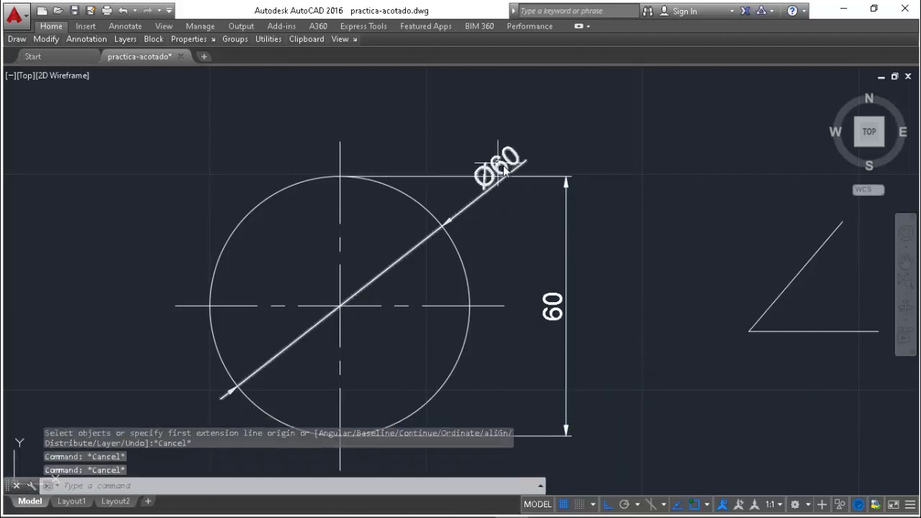
Erase the Ø60 diameter dimension and the vertical 60 dimension from the circle
click(480, 205)
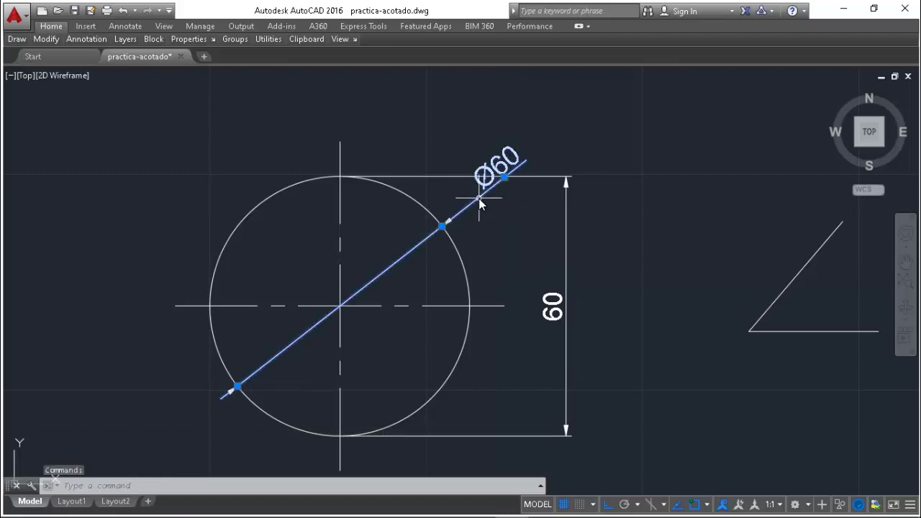
key(Delete)
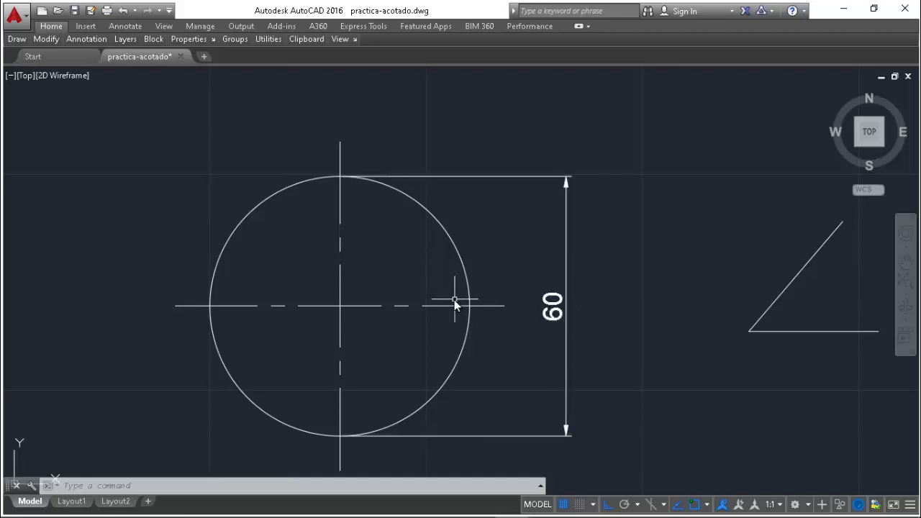
click(548, 314)
key(Delete)
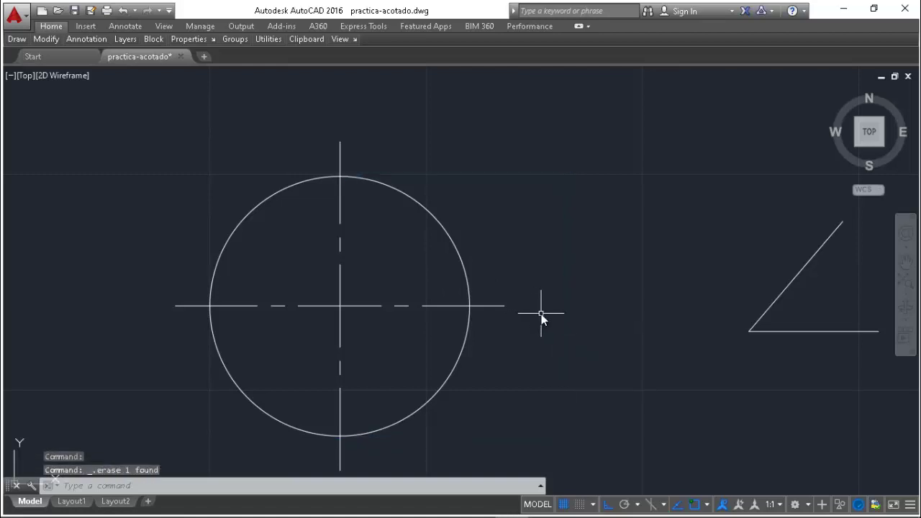
Add a diameter dimension labelled '4 agujeros Ø60' to the circle, placed at its upper right
text(dim)
key(Return)
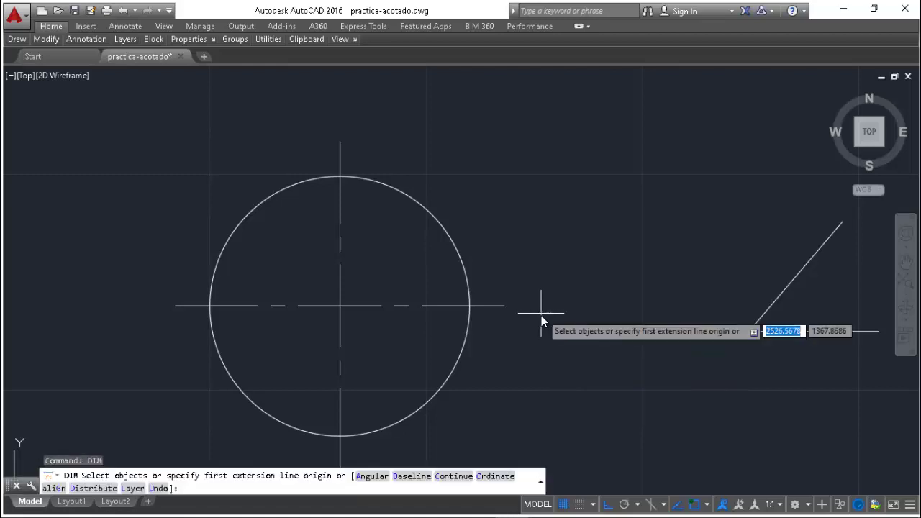
click(448, 236)
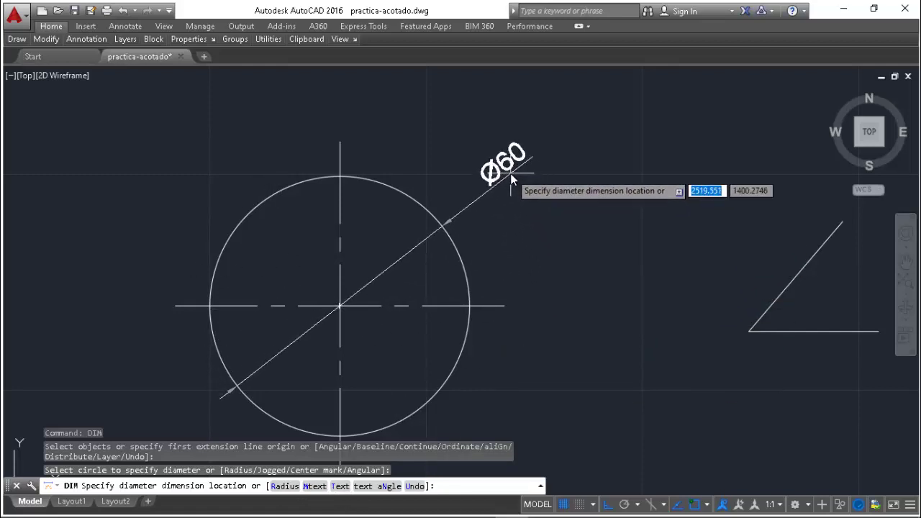
text(m)
key(Return)
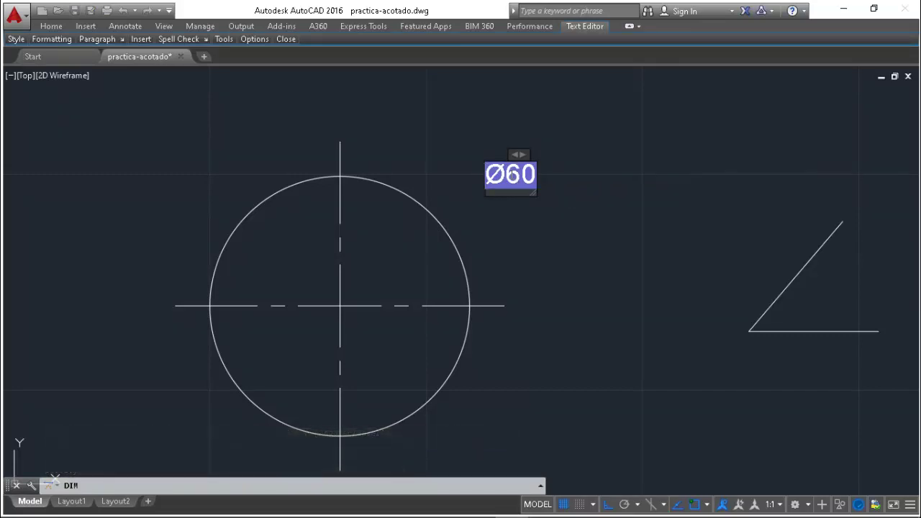
text(4)
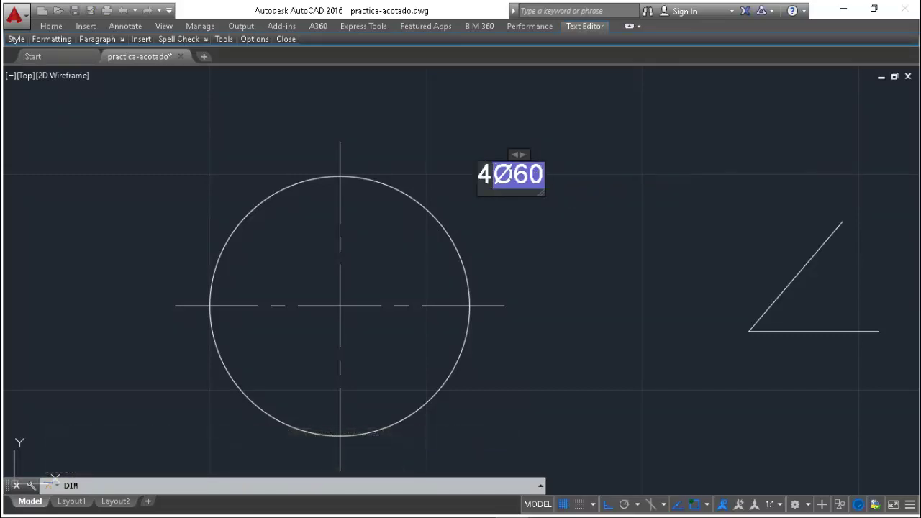
text( a)
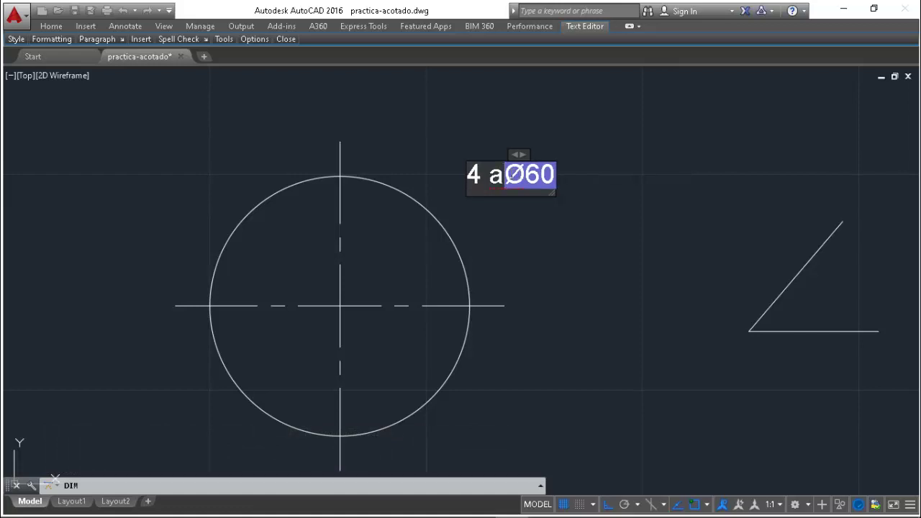
text(gujeros)
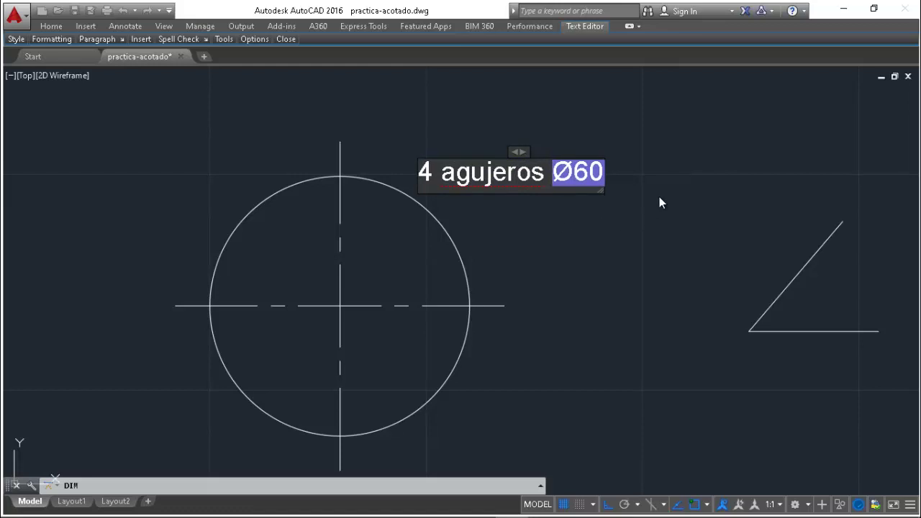
click(663, 170)
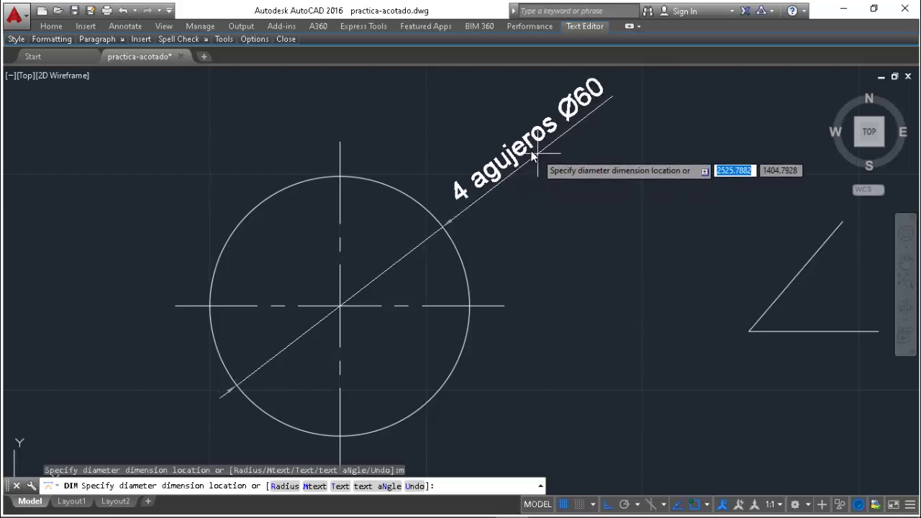
click(524, 147)
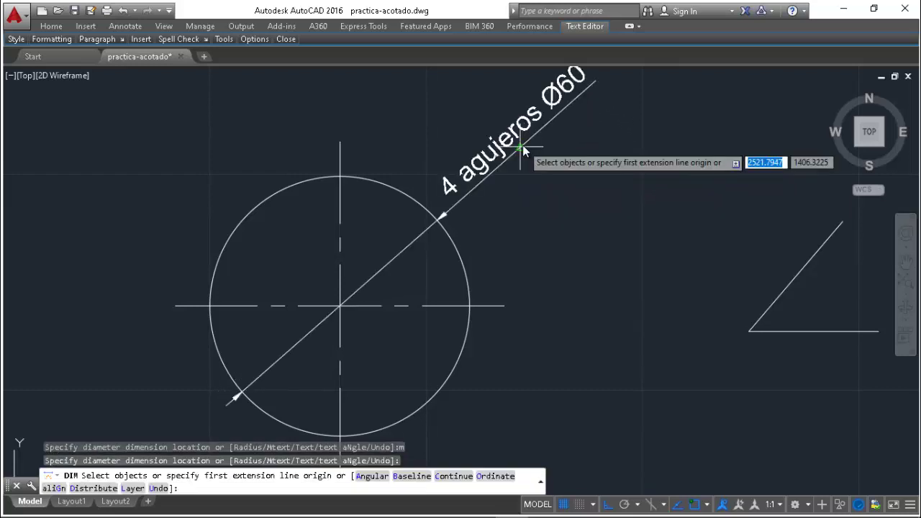
key(Escape)
key(Escape)
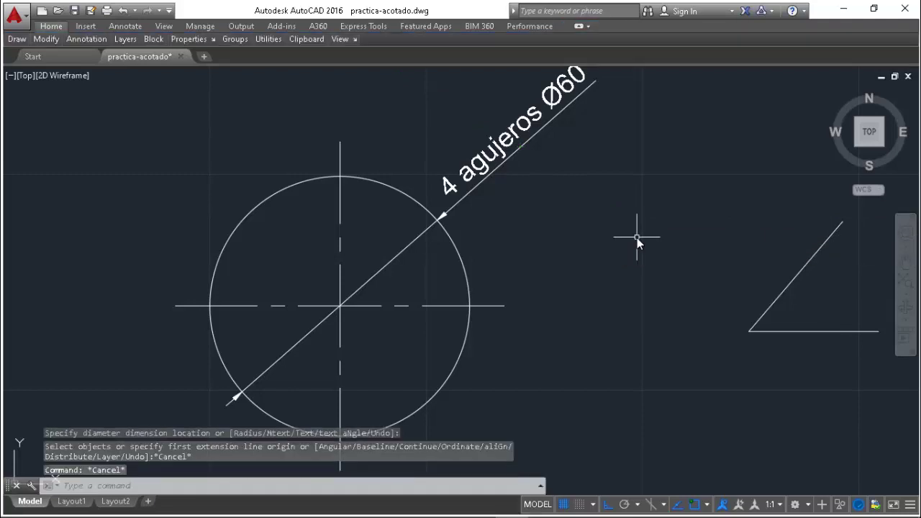
Zoom out, then zoom back in on the triangle to the right of the circle
scroll(521, 365, down, 2)
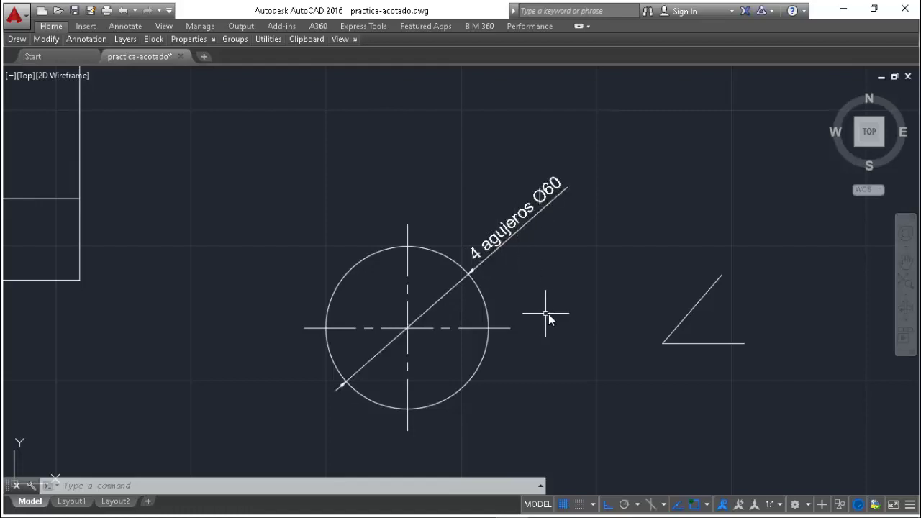
scroll(198, 202, down, 2)
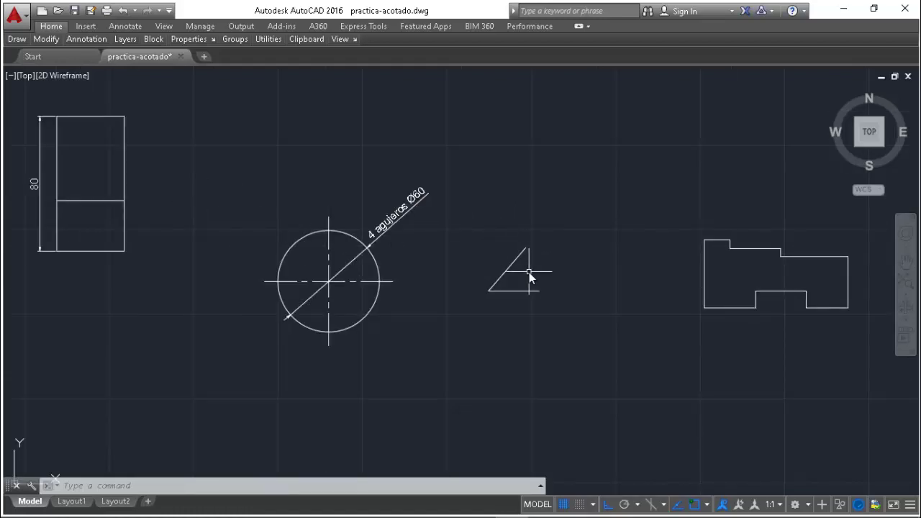
scroll(537, 264, up, 2)
scroll(537, 264, up, 2)
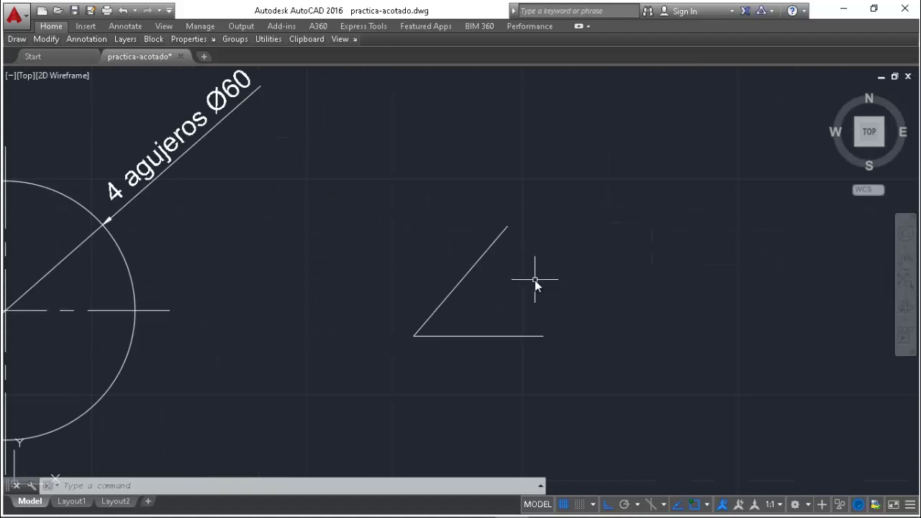
Add a 49° angular dimension between the triangle's horizontal base and its inclined side
text(d)
text(im)
key(Return)
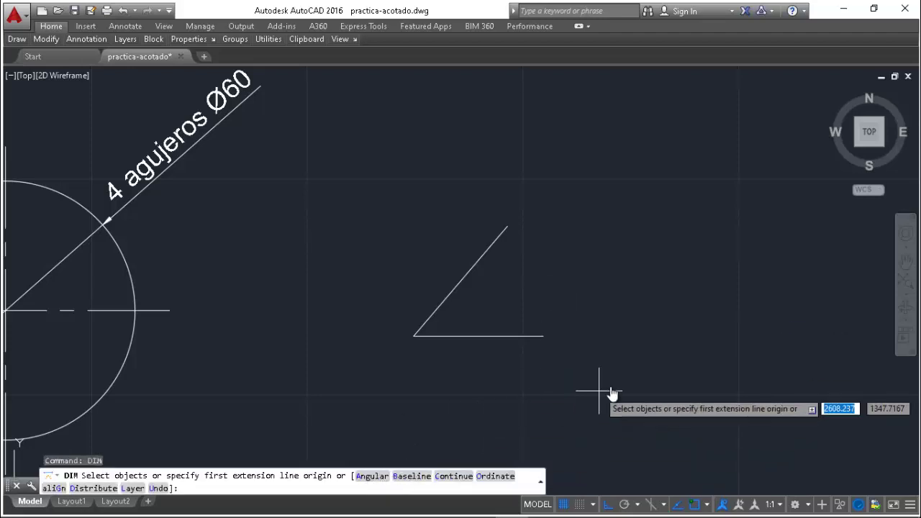
text(a)
key(Return)
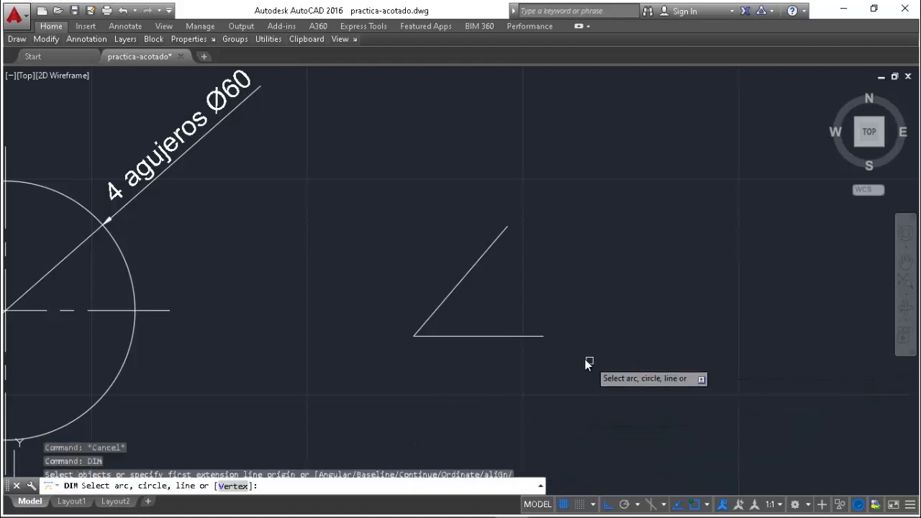
click(517, 335)
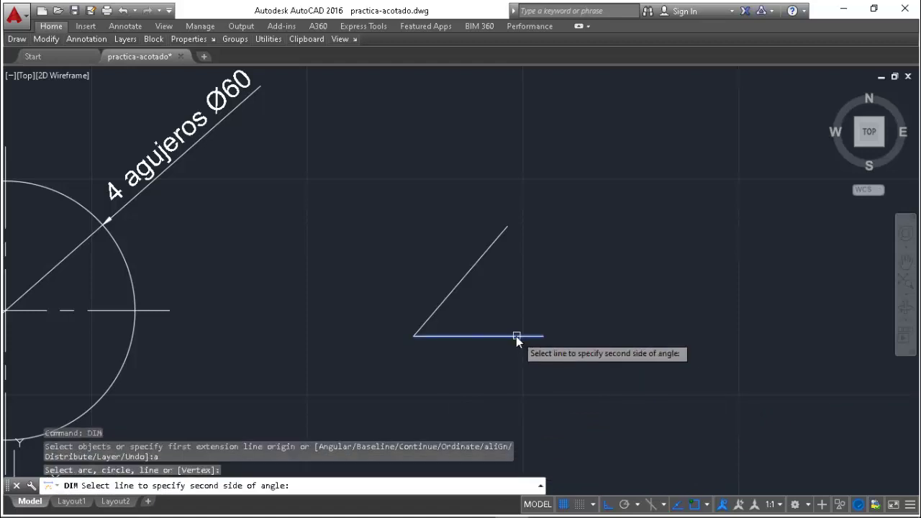
click(479, 263)
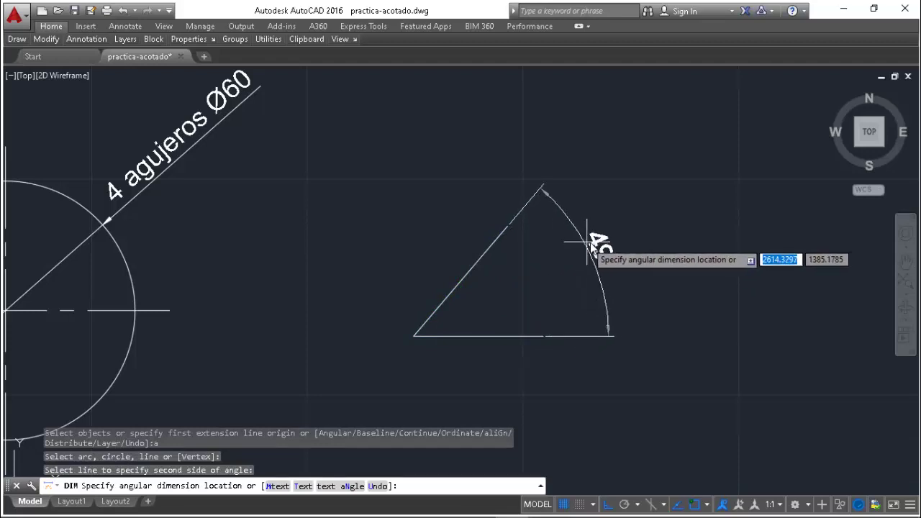
click(597, 240)
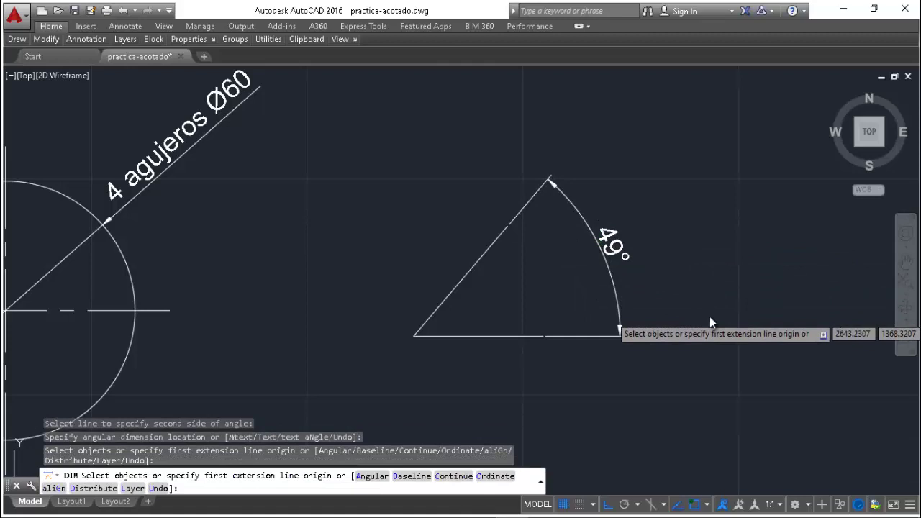
key(Escape)
key(Escape)
key(Escape)
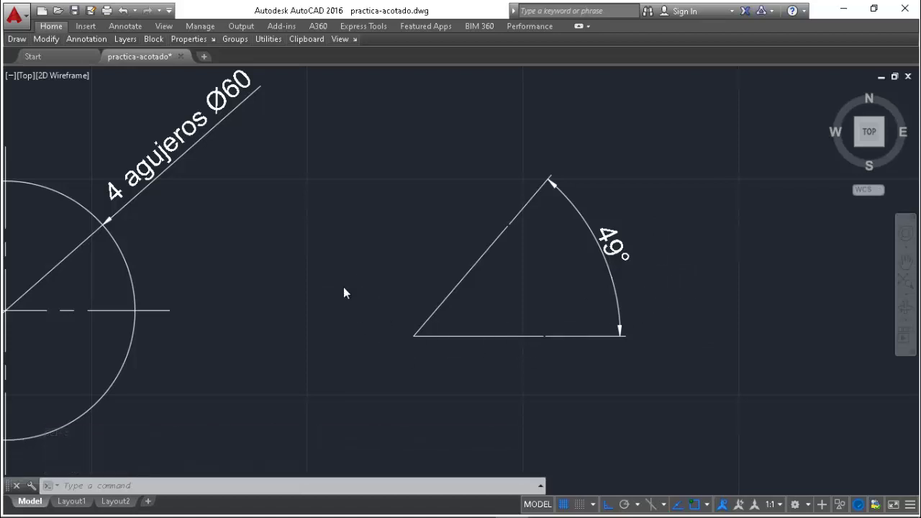
scroll(343, 290, down, 3)
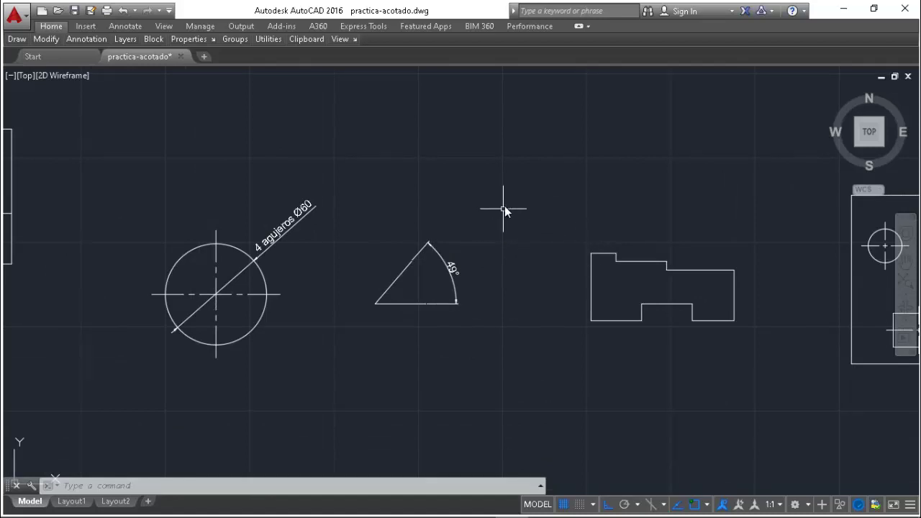
Zoom to frame the two stepped shafts and the two-hole plate beneath them
scroll(505, 210, down, 2)
scroll(318, 192, down, 1)
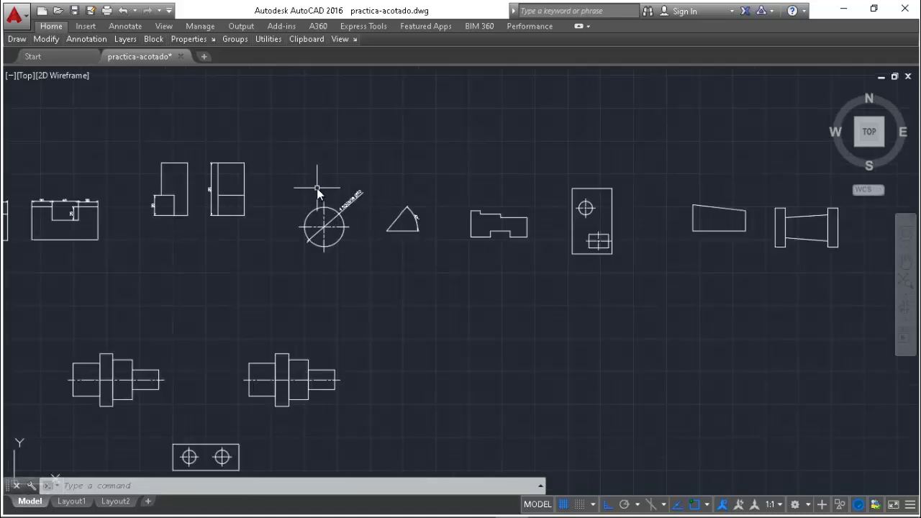
scroll(79, 425, up, 2)
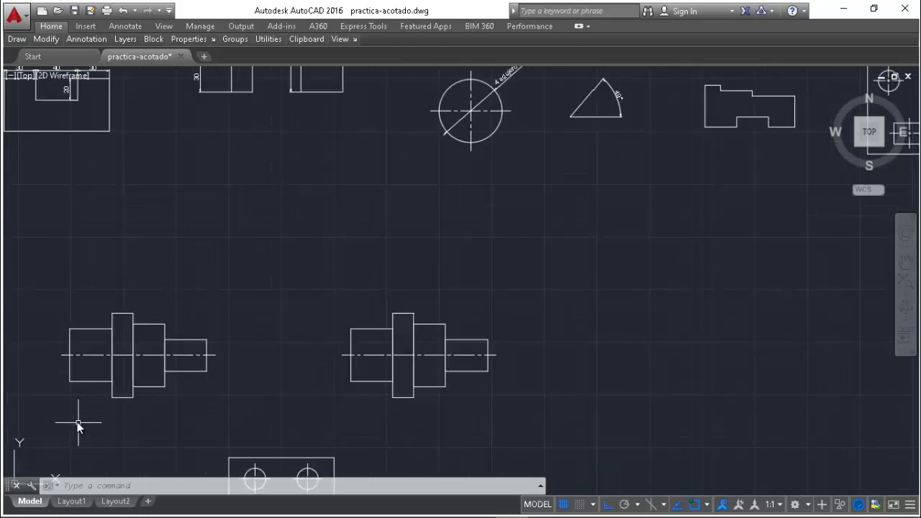
scroll(49, 389, up, 2)
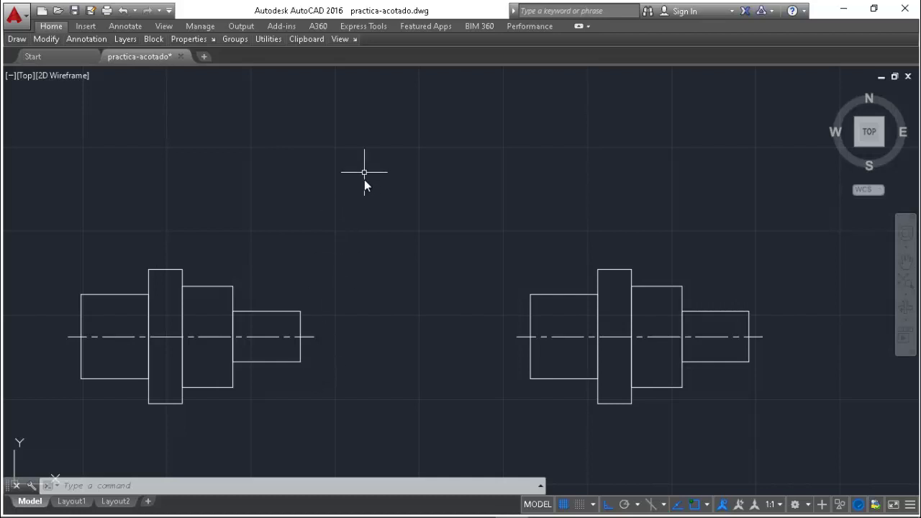
scroll(393, 171, down, 2)
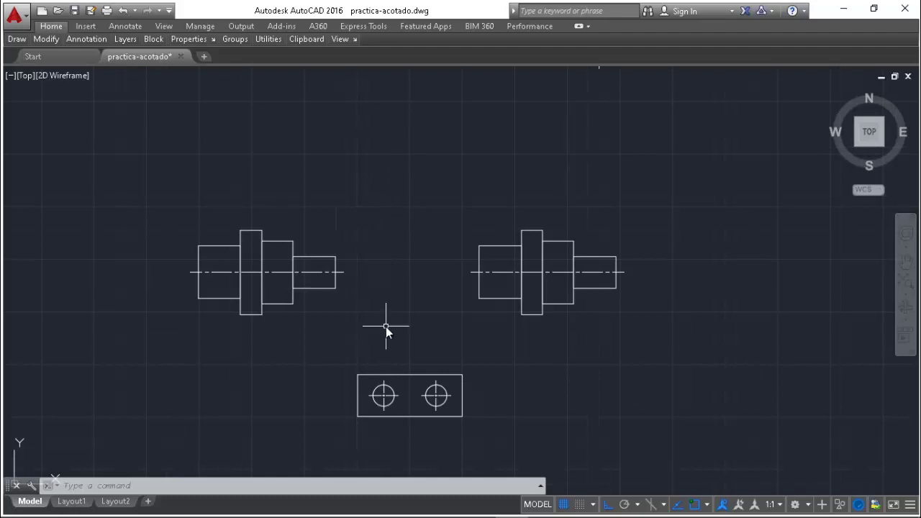
scroll(386, 326, up, 2)
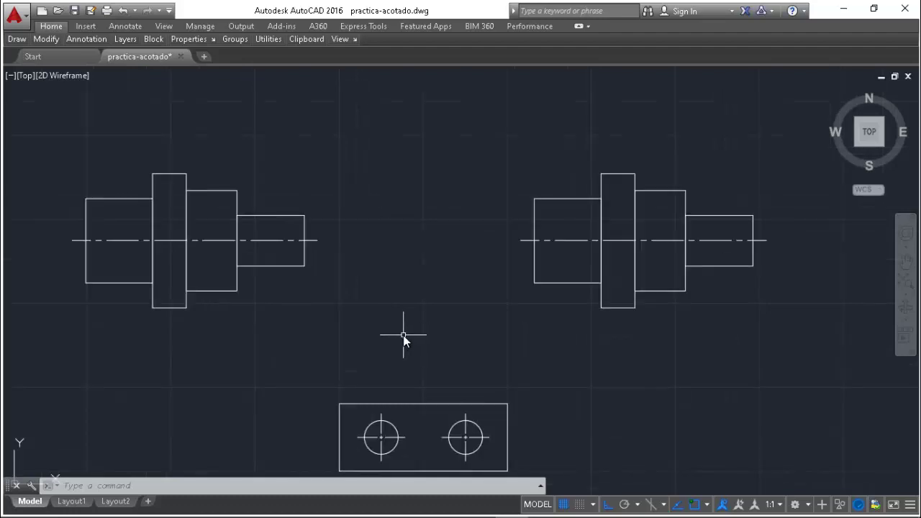
Dimension the left shaft's left end: 50 at 10 units offset, then the 80 flange further left
text(dim)
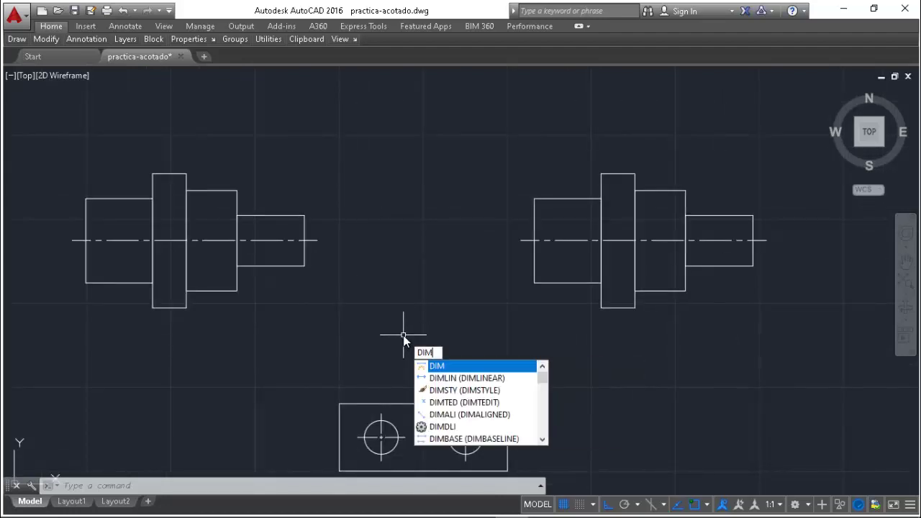
key(Return)
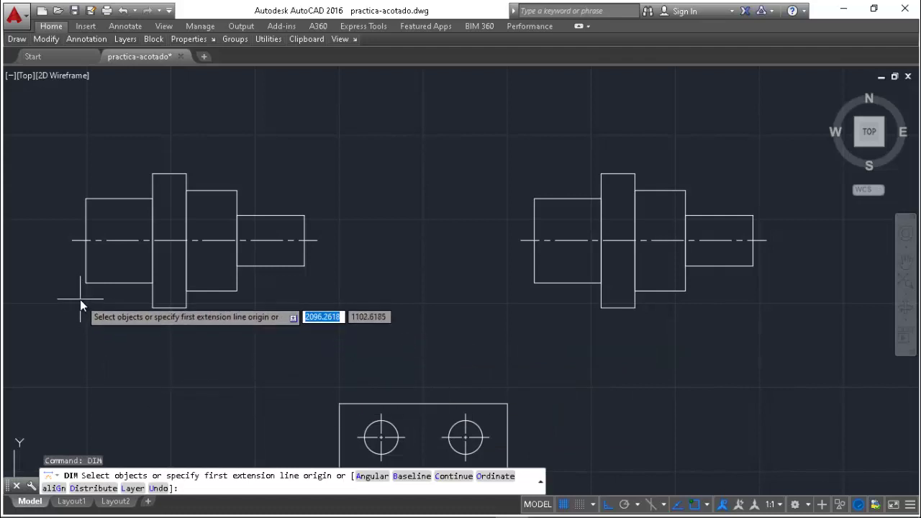
key(Return)
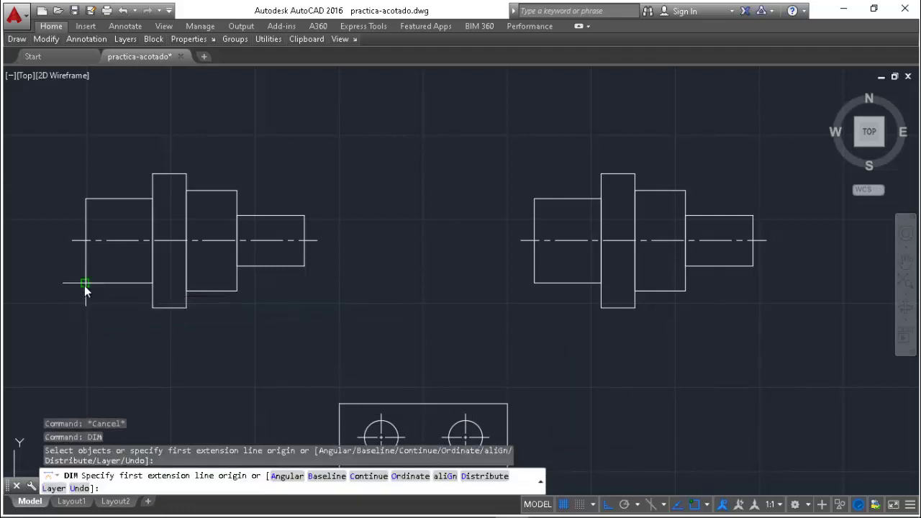
click(85, 284)
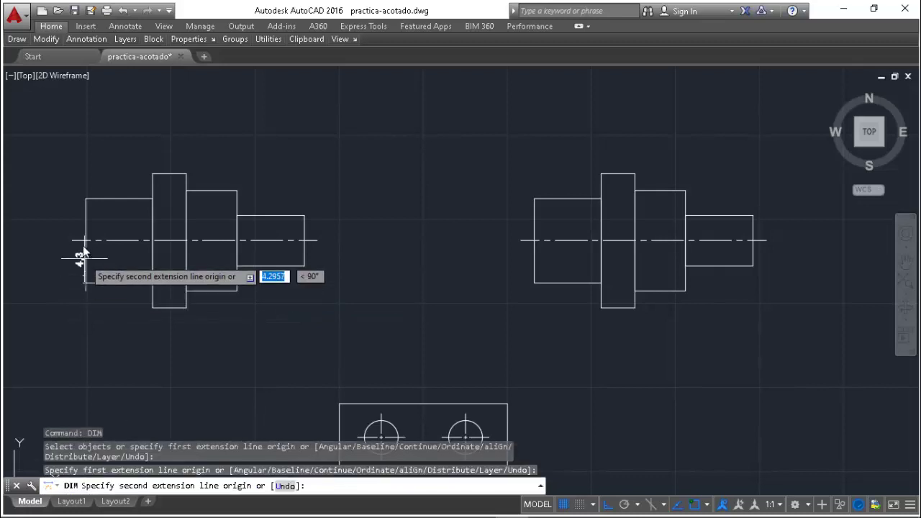
click(87, 204)
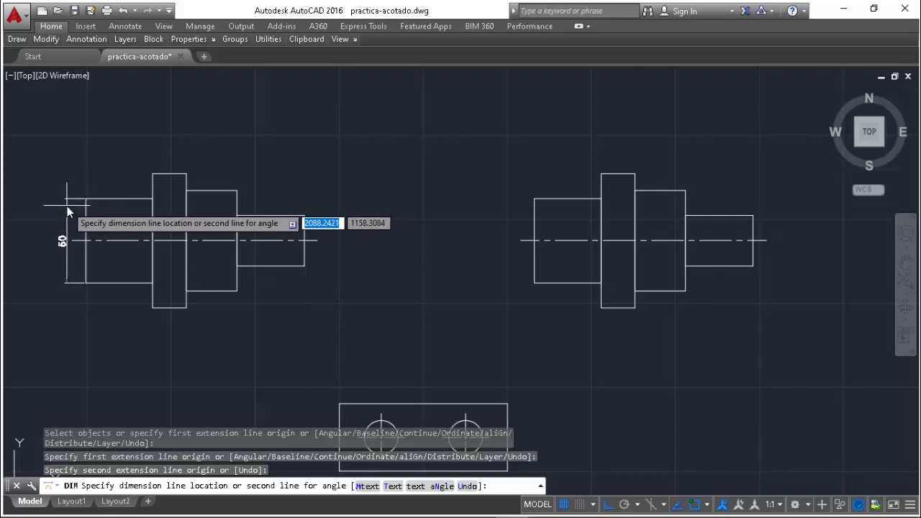
text(10)
key(Return)
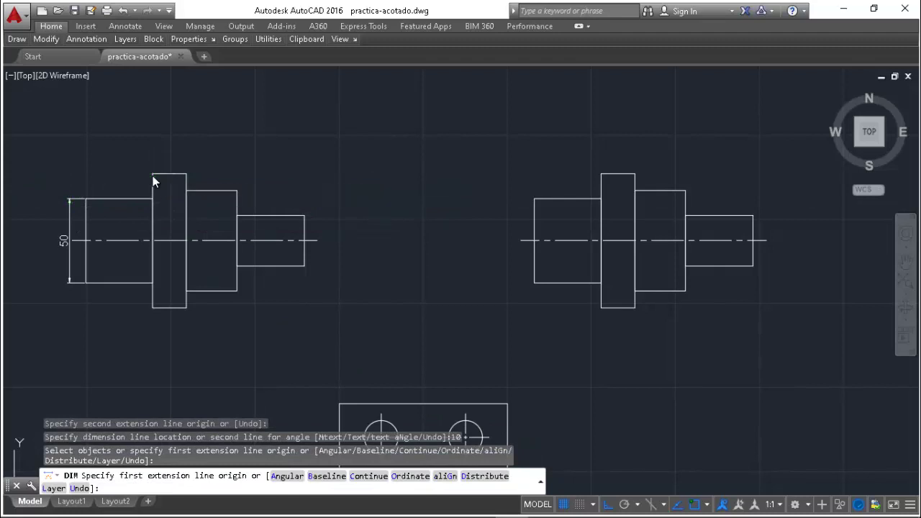
click(153, 175)
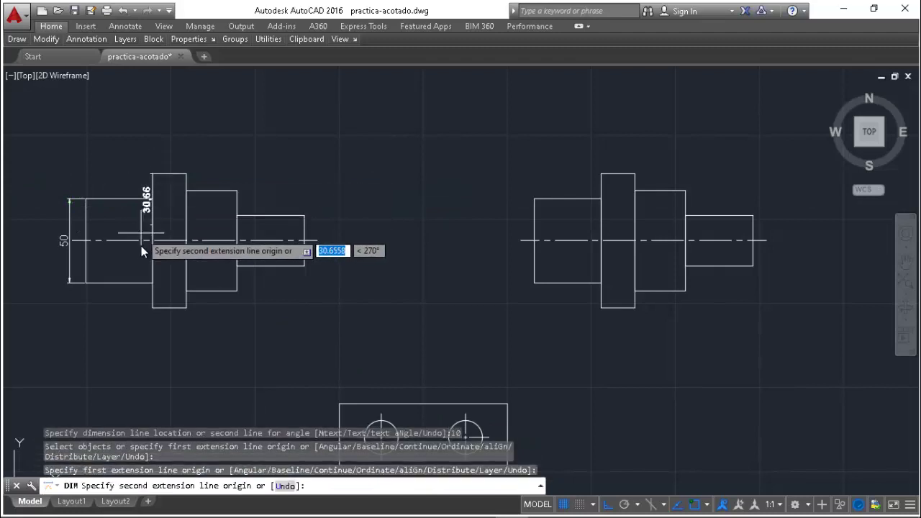
click(151, 307)
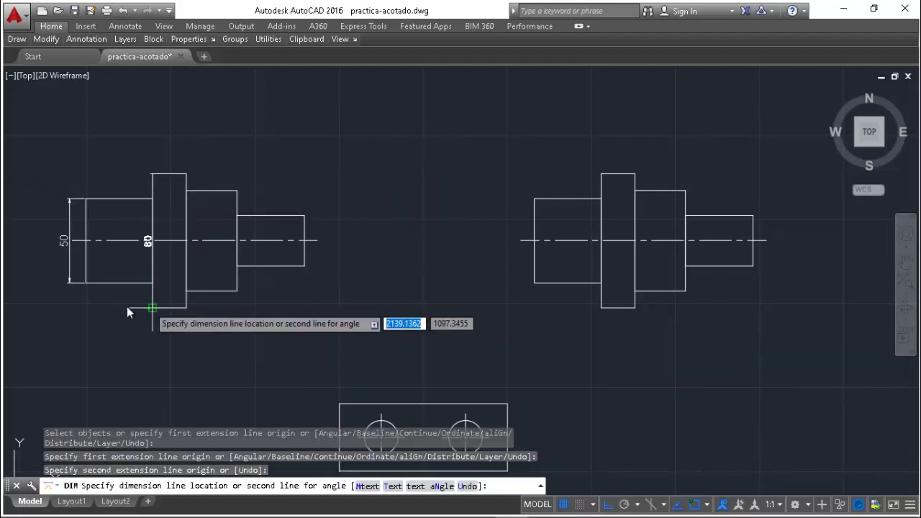
click(49, 315)
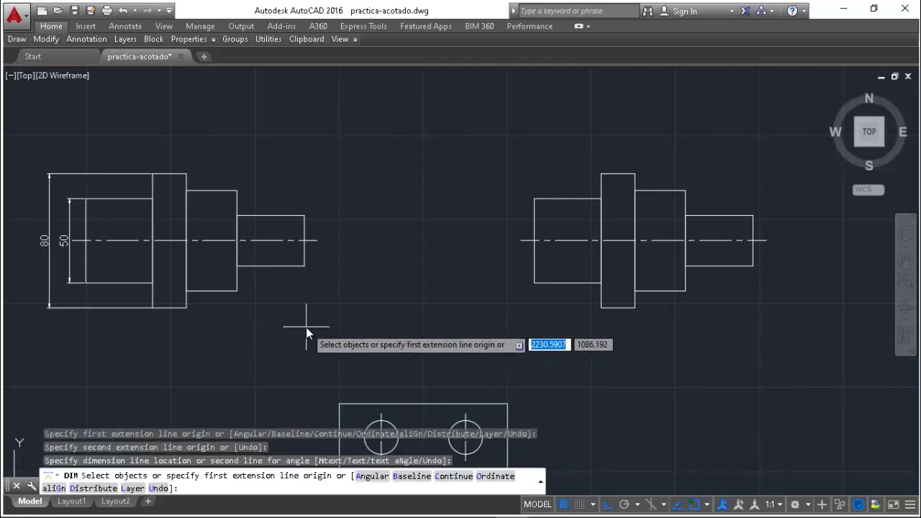
Add the 30 end-step dimension at 10 units offset and the 60 middle-step dimension on the right
click(306, 217)
click(305, 266)
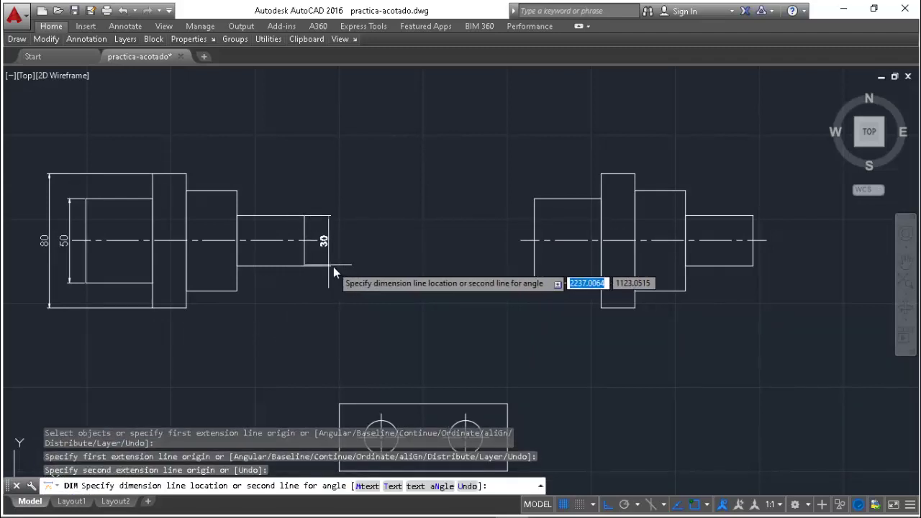
text(10)
key(Return)
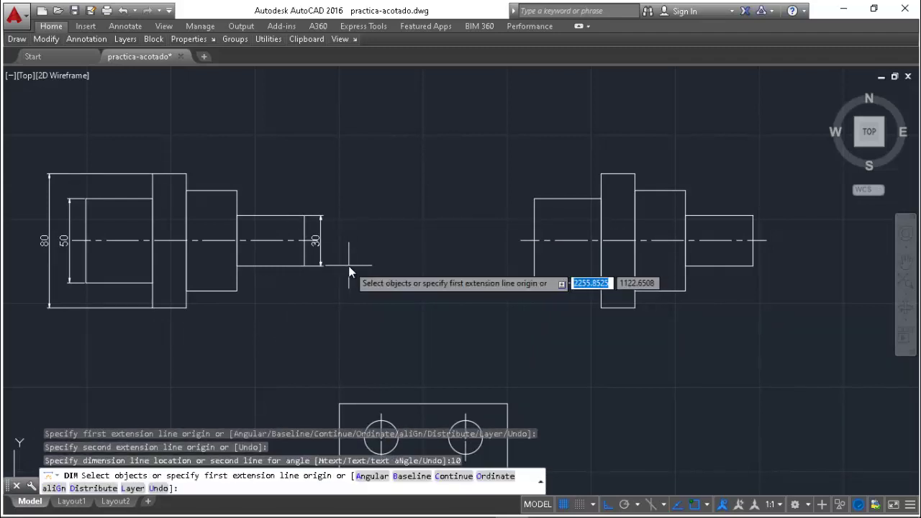
key(Return)
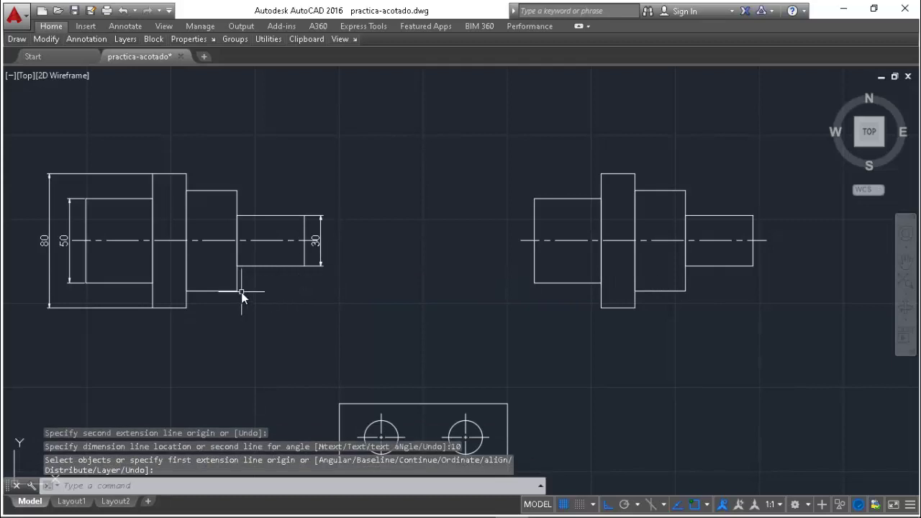
key(Return)
click(237, 291)
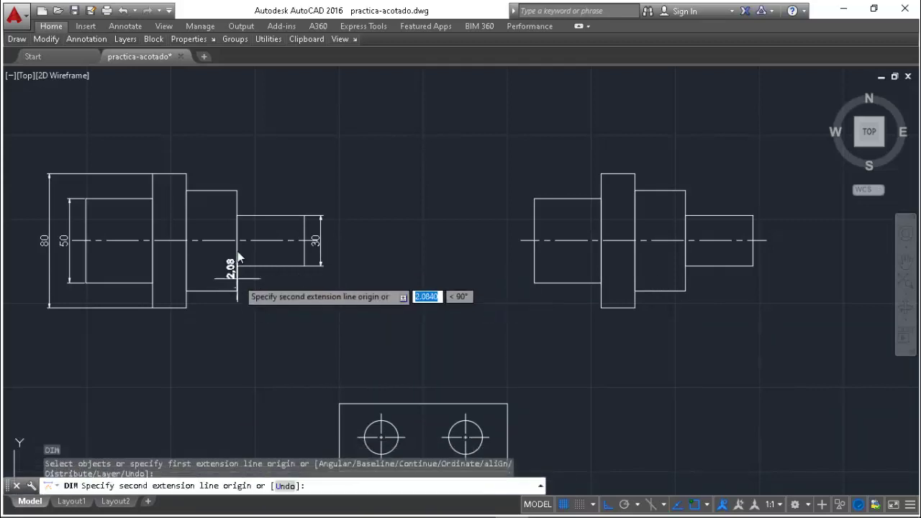
click(238, 191)
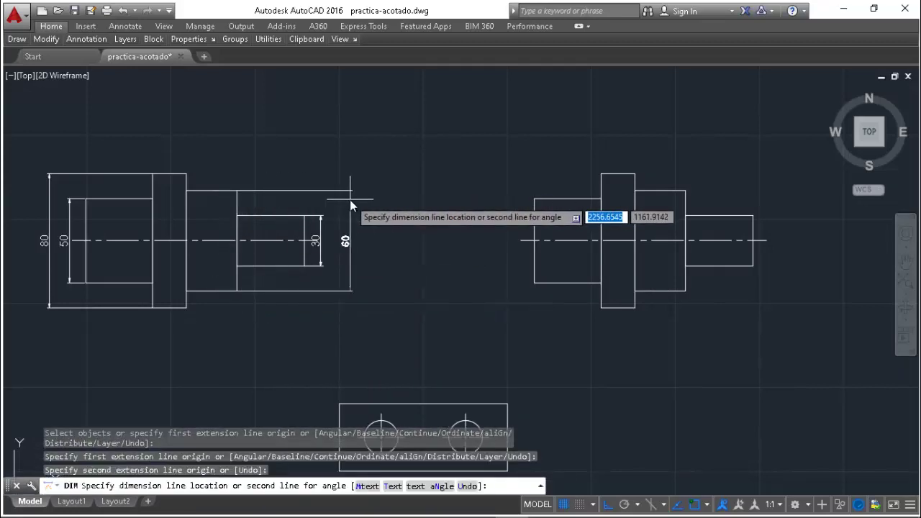
click(343, 201)
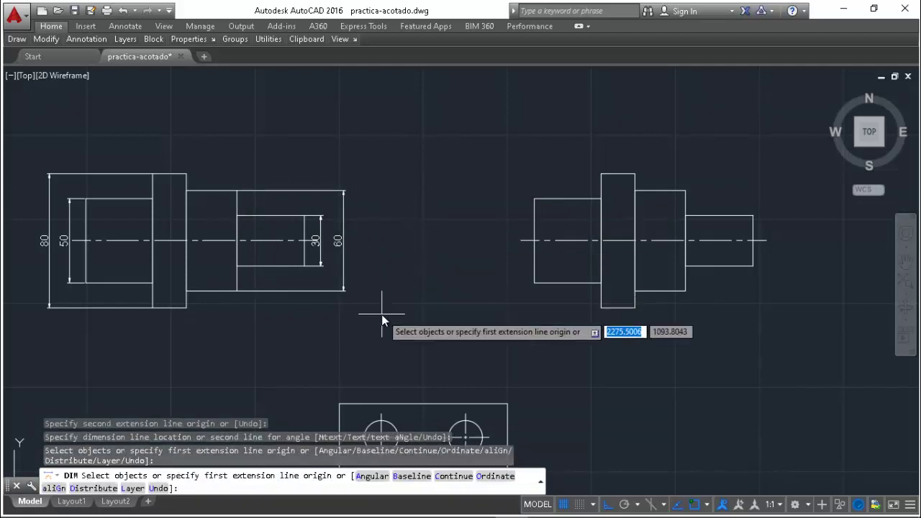
key(Escape)
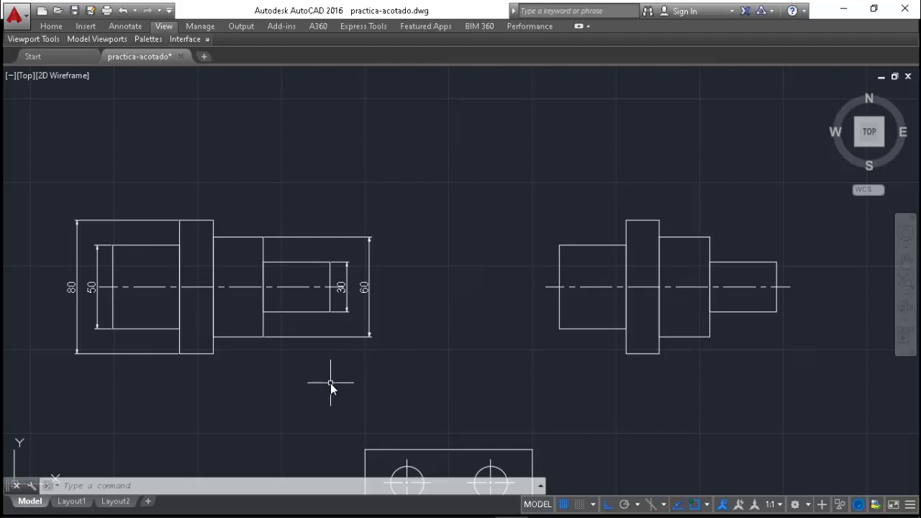
Set LWDISPLAY to ON so outlines show their heavier lineweights
text(LW)
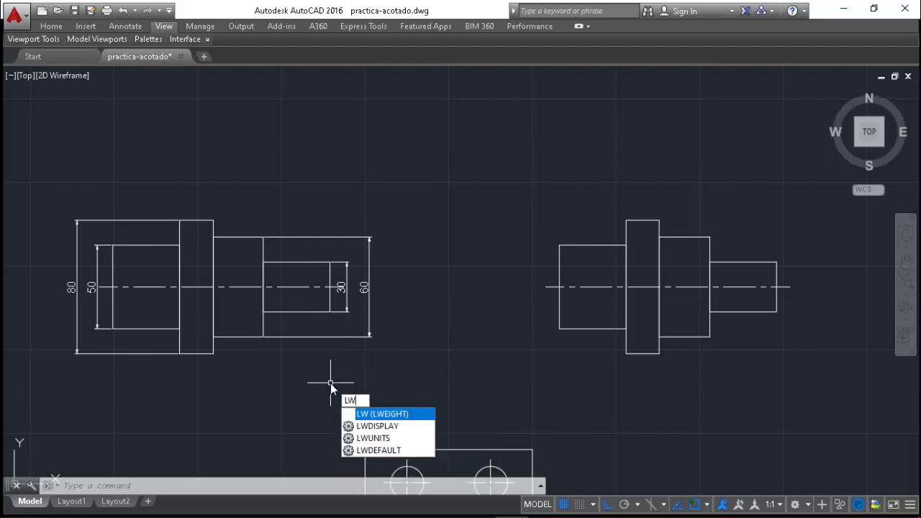
key(Down)
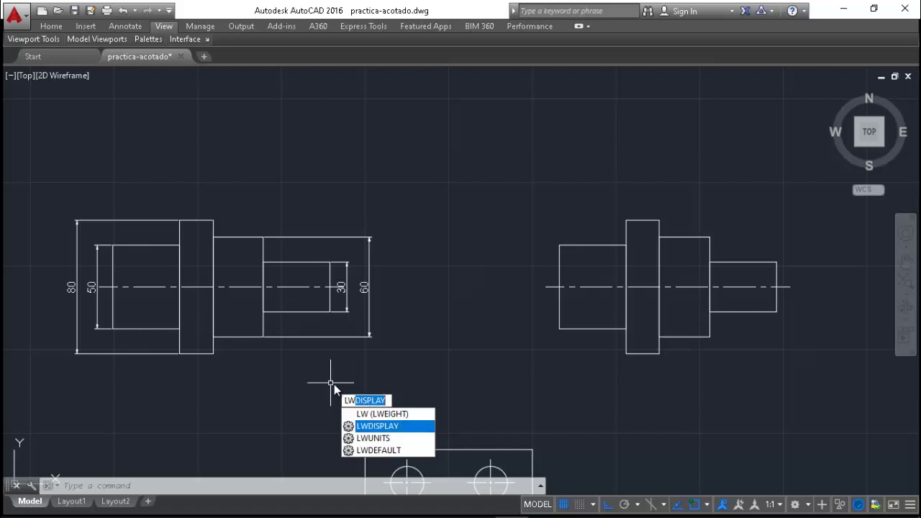
key(Return)
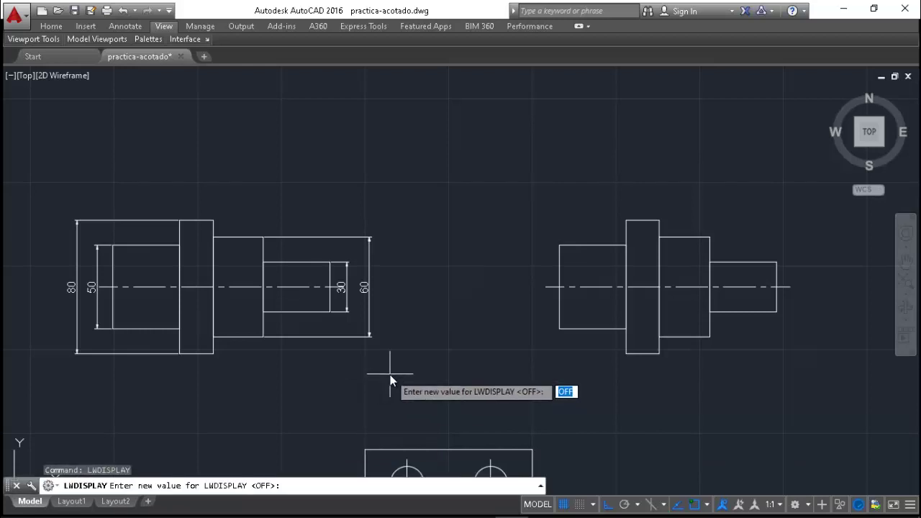
text(on)
key(Return)
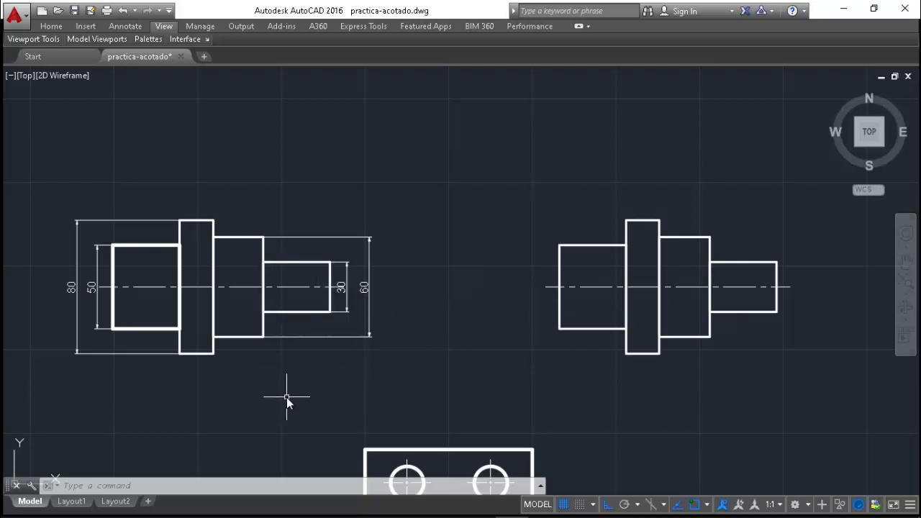
Dimension the right shaft's 80 flange and delete the misplaced 50 dimension
key(Return)
scroll(811, 291, up, 2)
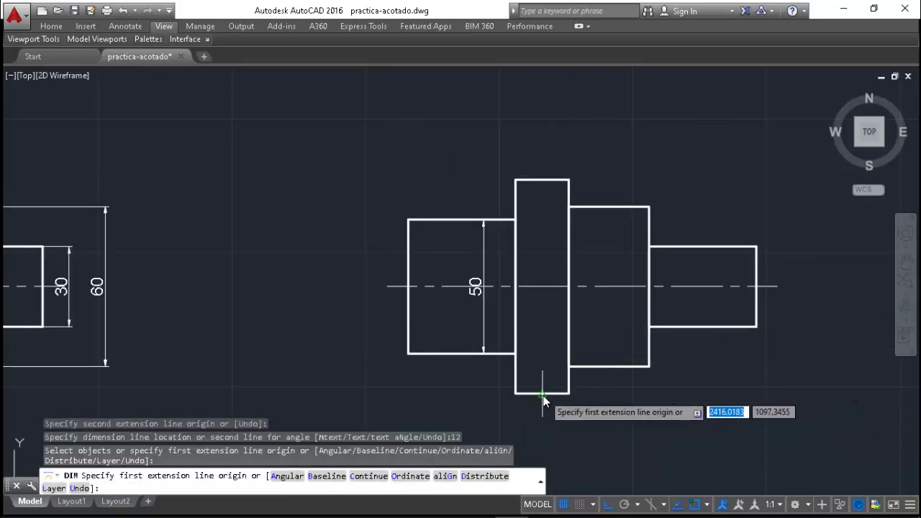
click(569, 394)
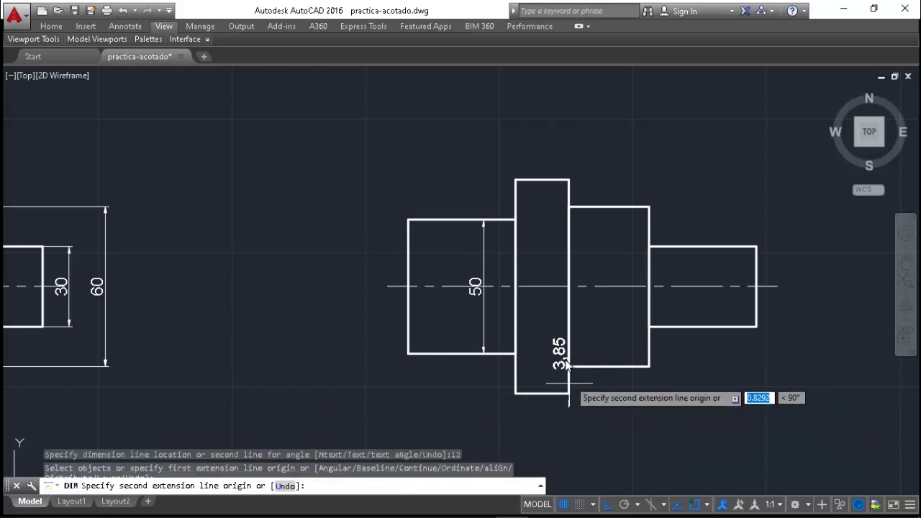
click(569, 179)
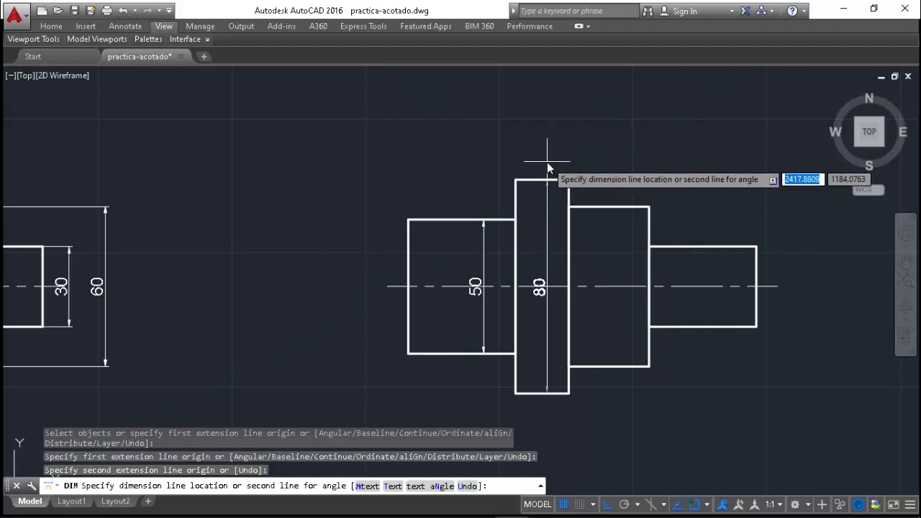
click(547, 162)
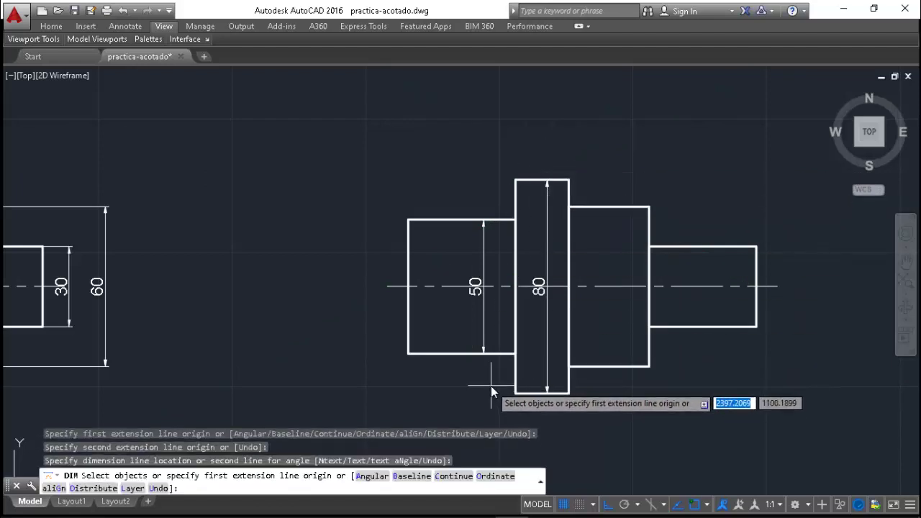
key(Escape)
click(483, 333)
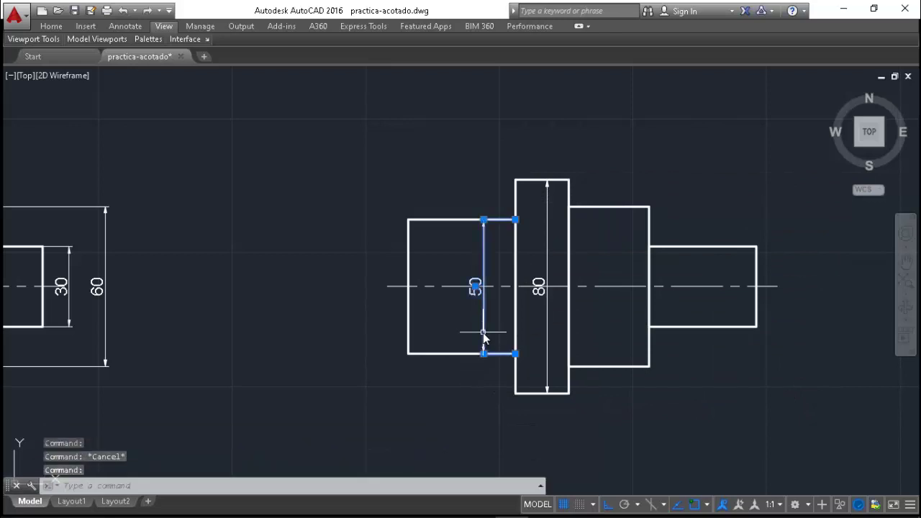
key(Delete)
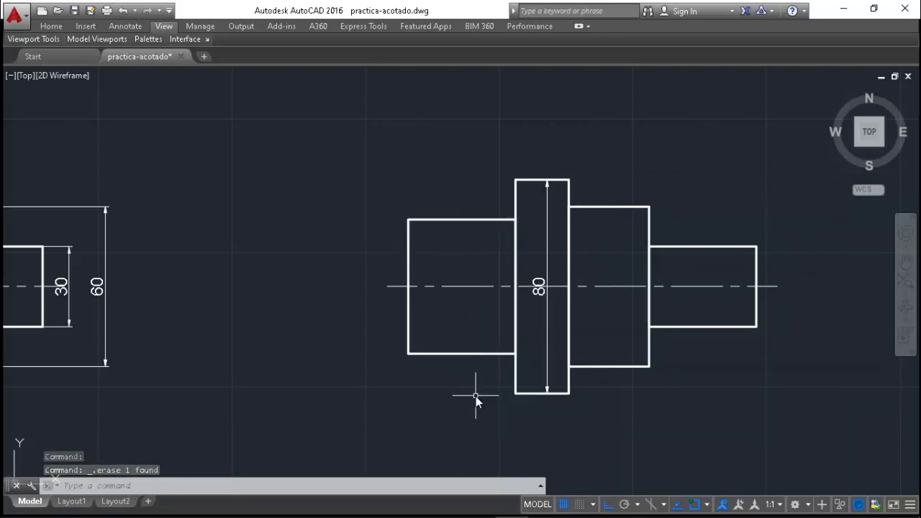
Add vertical 50 and 60 dimensions inside the right shaft's left and right steps
text(dim)
key(Return)
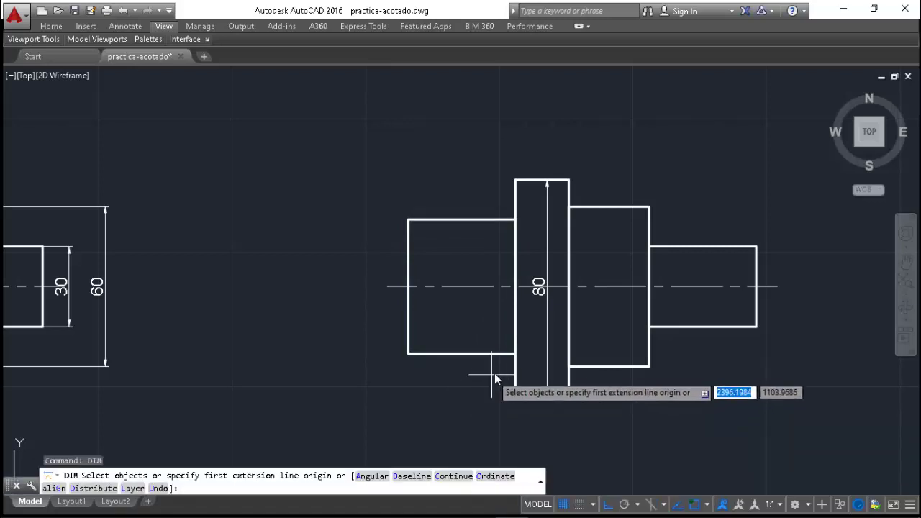
click(516, 341)
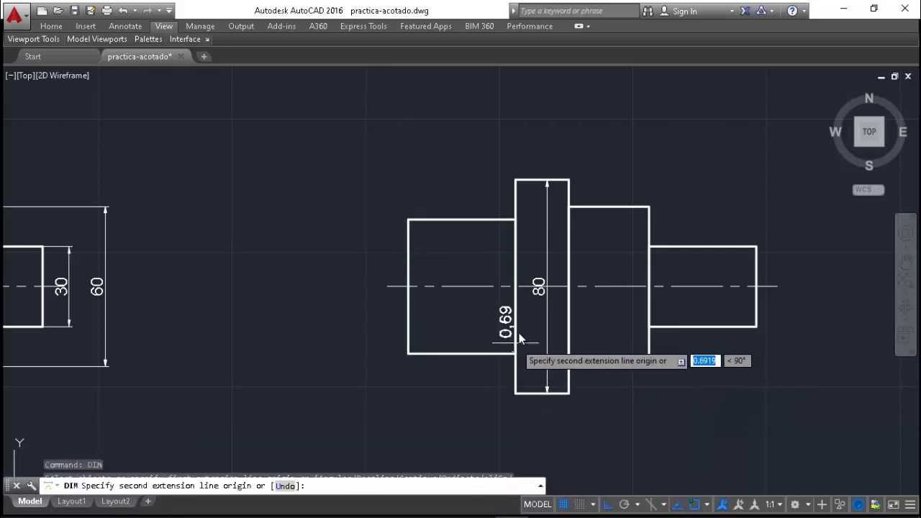
click(516, 221)
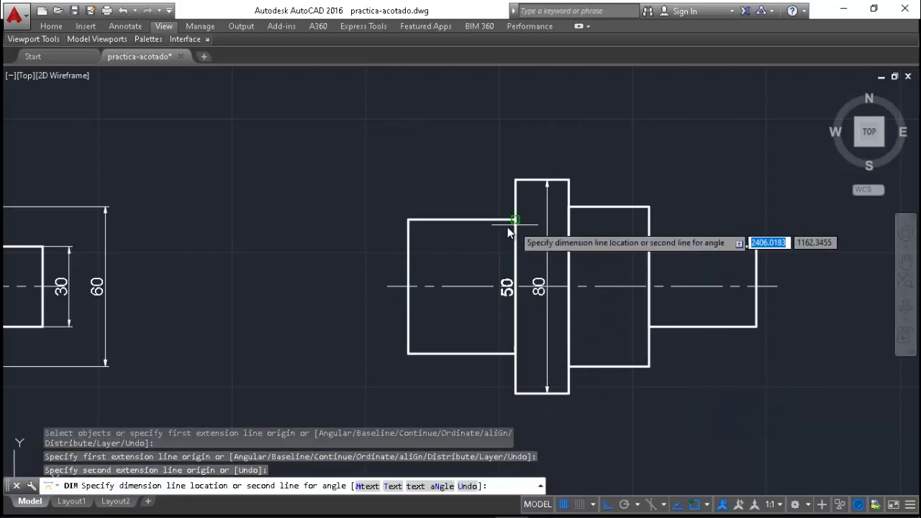
click(468, 240)
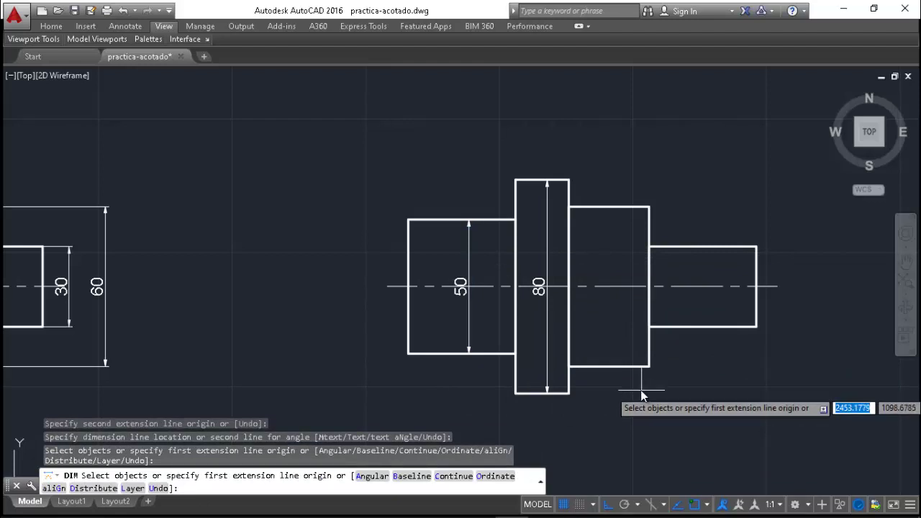
click(649, 367)
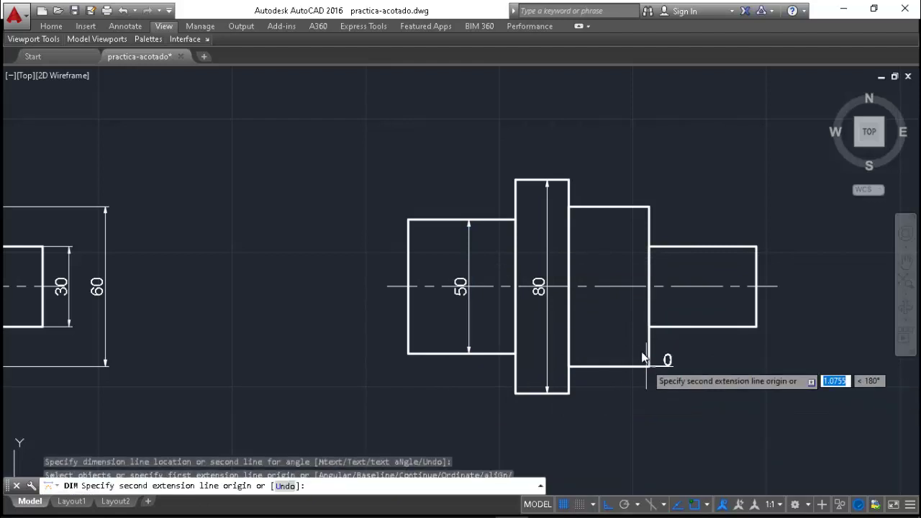
click(649, 214)
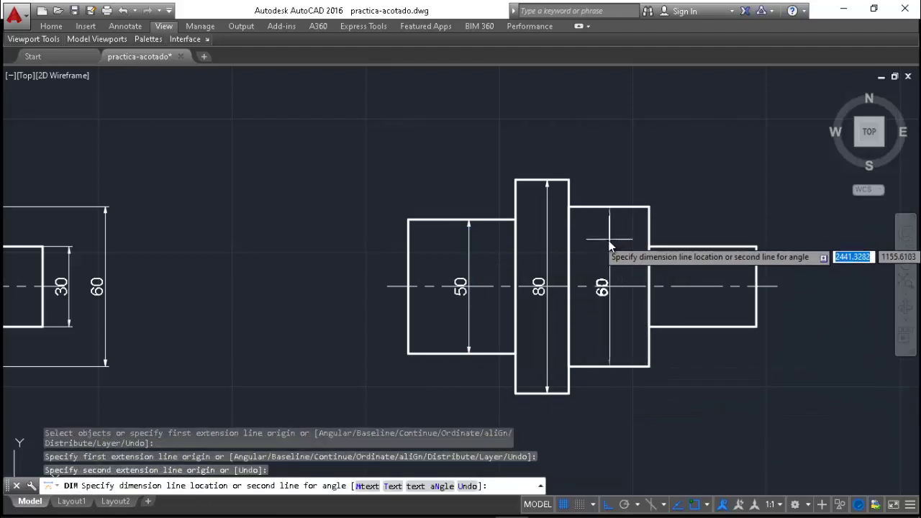
click(609, 241)
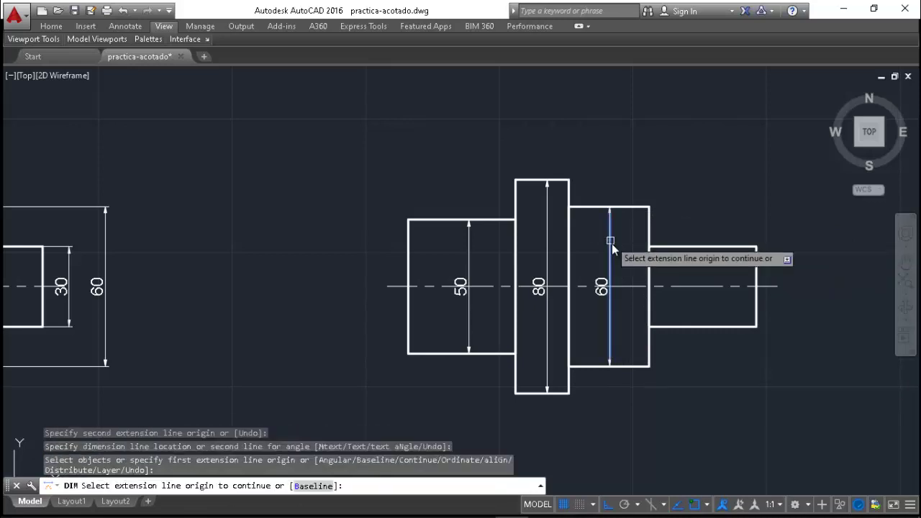
Add the 30 end-step dimension placed 12 units from the part
click(757, 327)
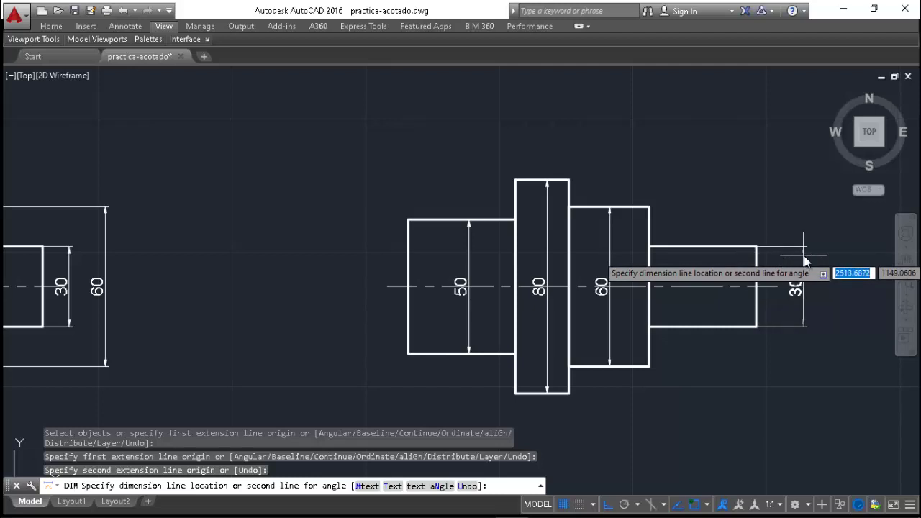
text(12)
key(Return)
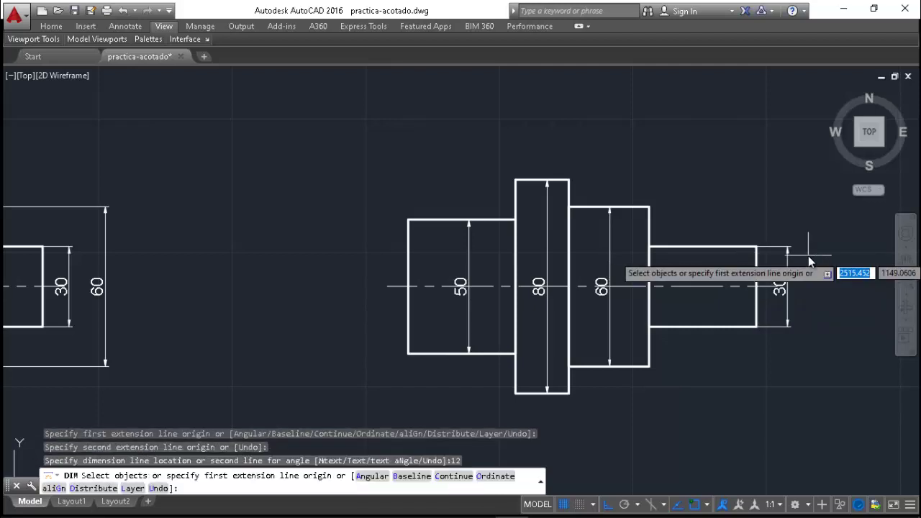
key(Escape)
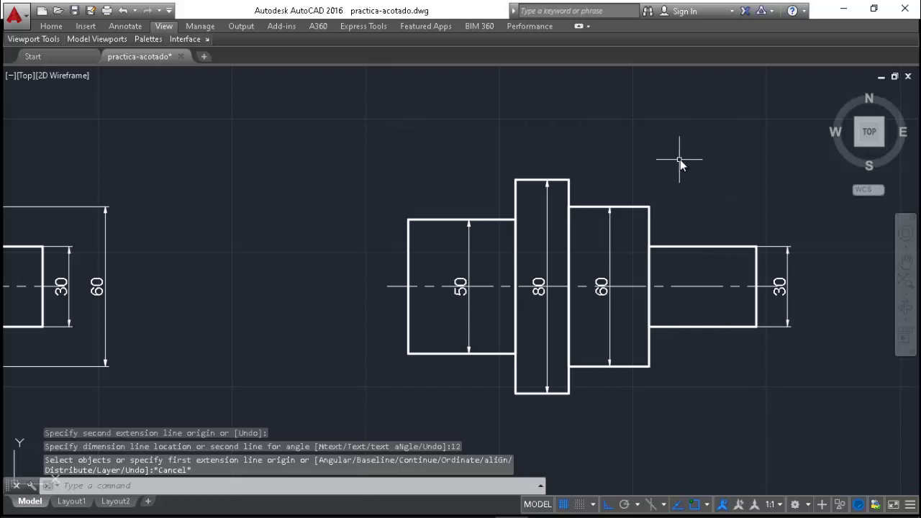
scroll(710, 141, down, 2)
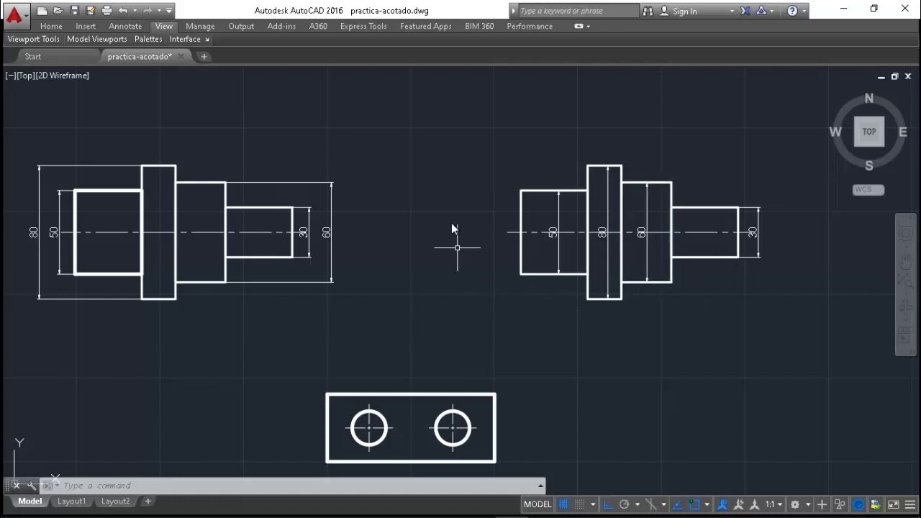
Dimension the 50 distance between the plate's two hole centrelines, placed below the plate
scroll(461, 151, down, 2)
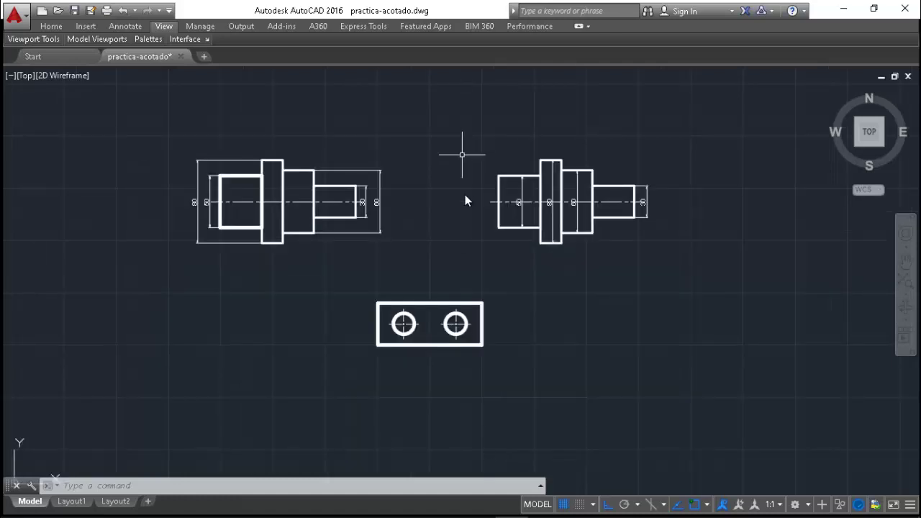
scroll(457, 325, up, 2)
scroll(393, 321, up, 2)
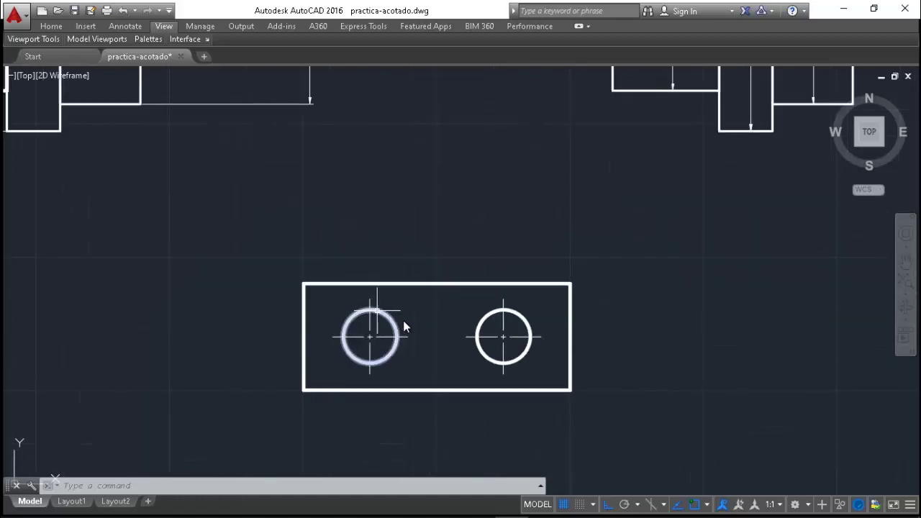
scroll(493, 174, down, 2)
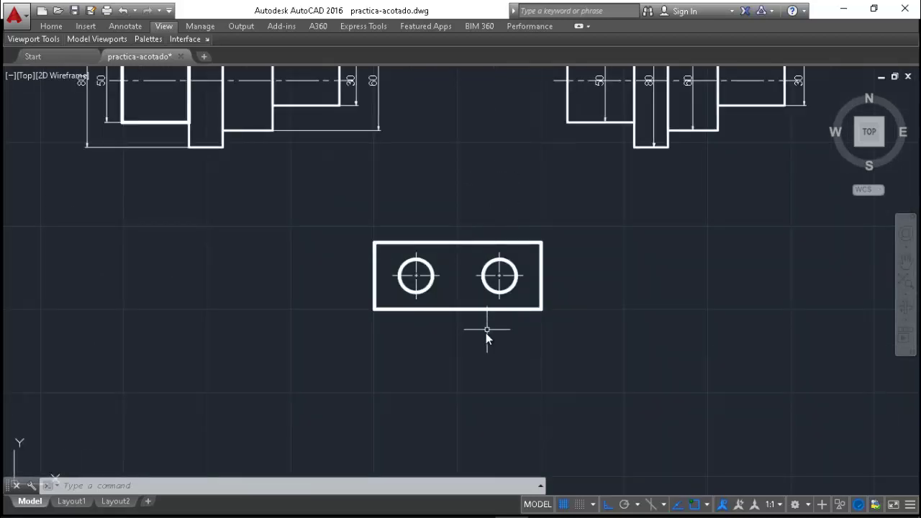
scroll(484, 342, up, 2)
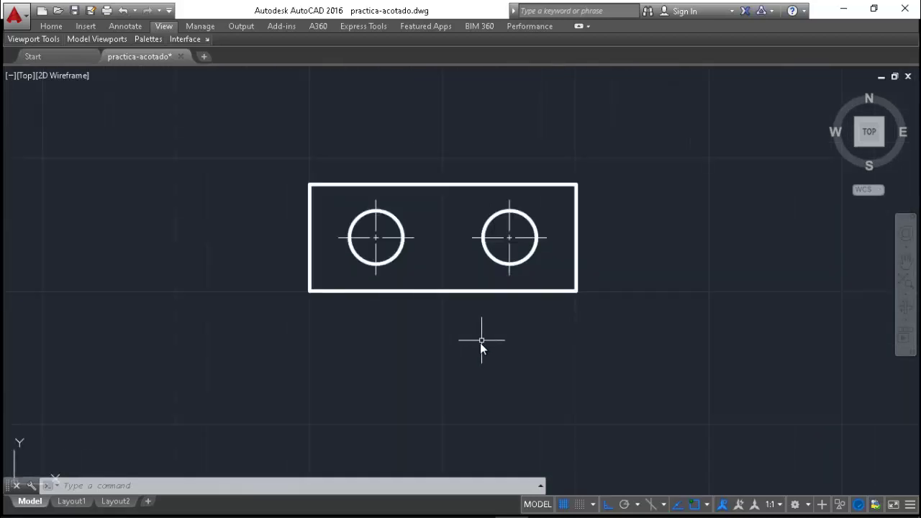
text(dim)
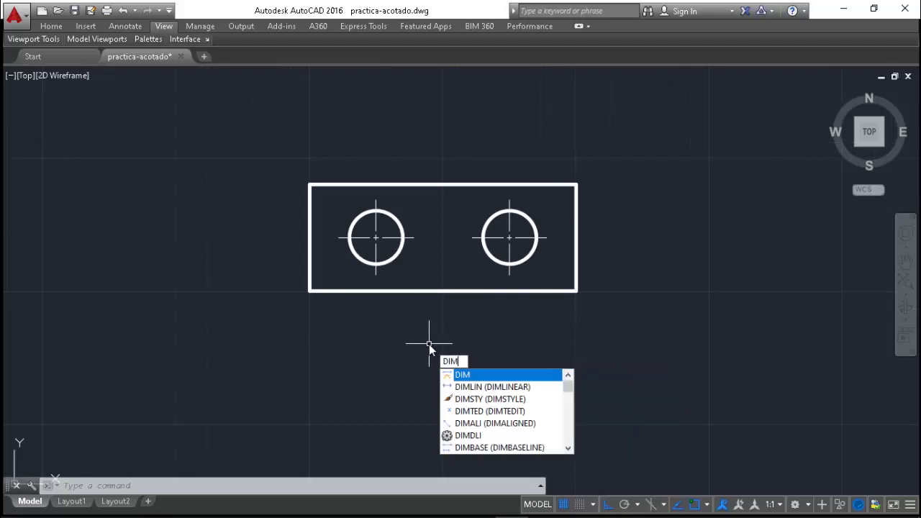
key(Return)
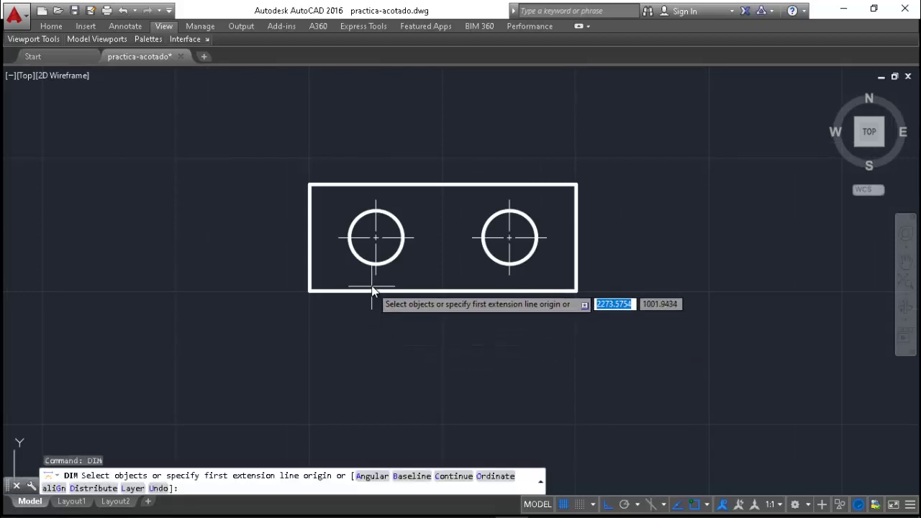
key(Return)
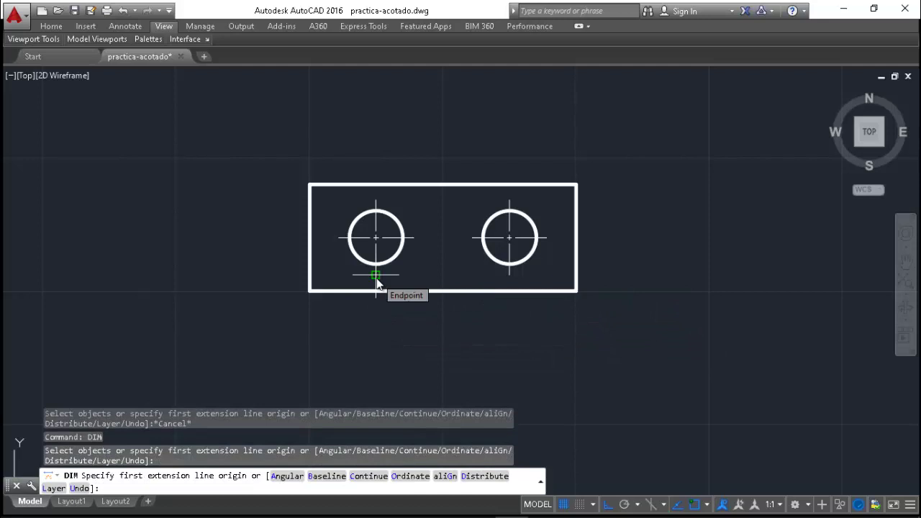
click(376, 279)
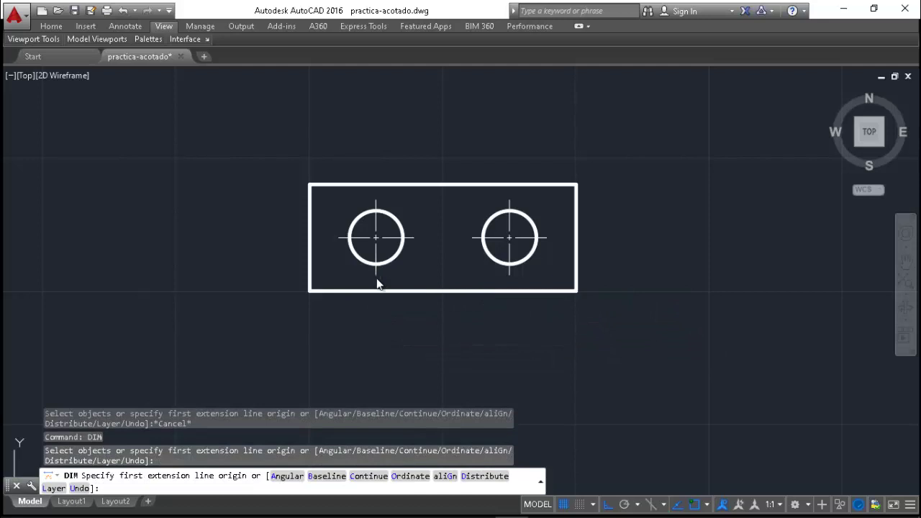
click(511, 278)
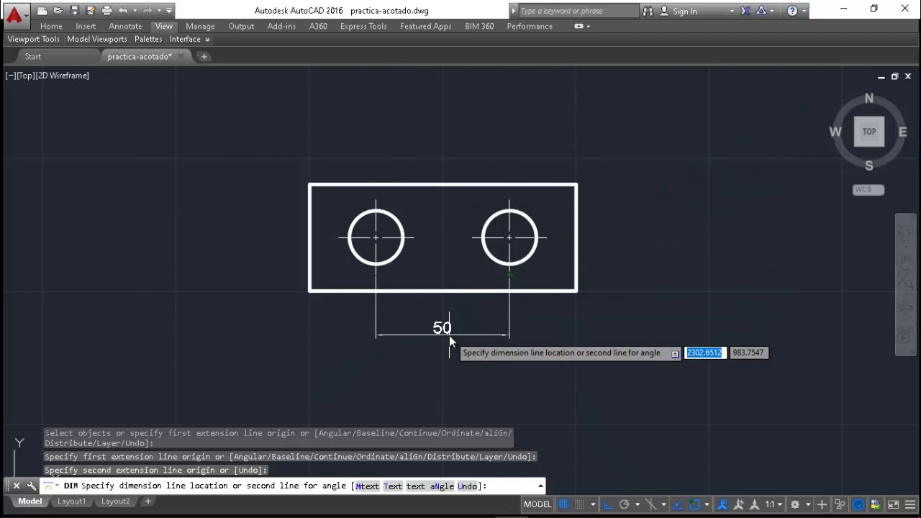
click(449, 335)
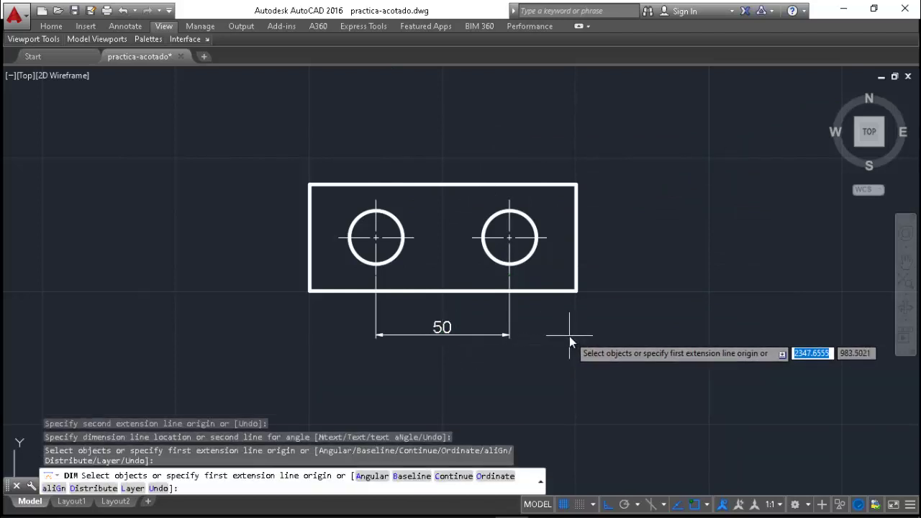
key(Escape)
key(Escape)
key(Escape)
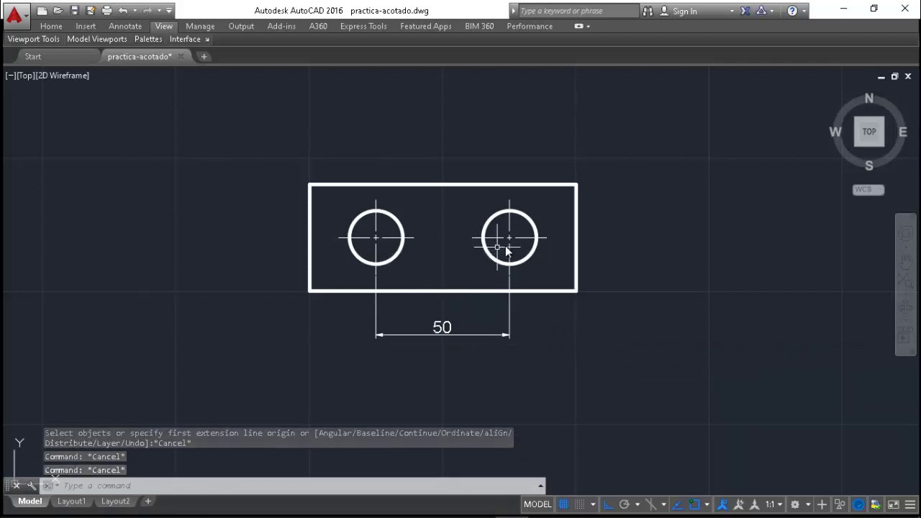
Zoom onto the stepped profile and set LWDISPLAY to OFF
scroll(163, 286, down, 10)
scroll(164, 284, up, 3)
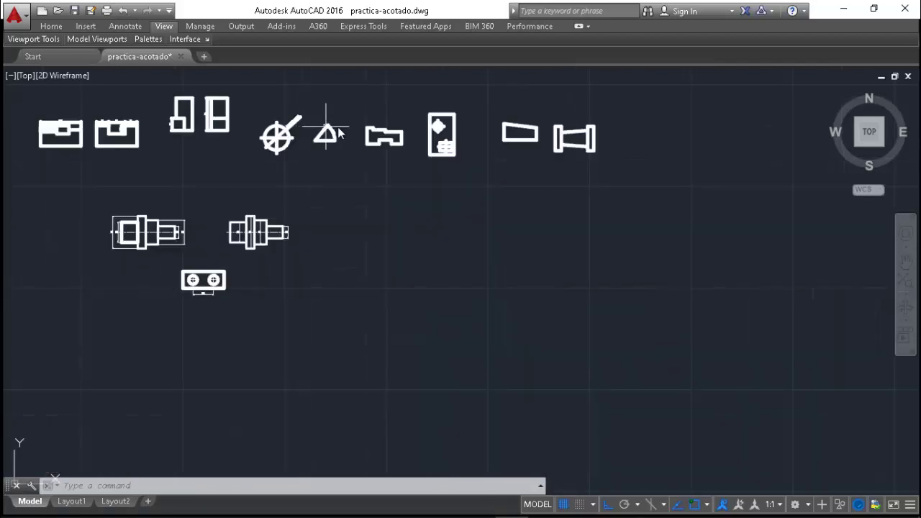
scroll(365, 123, up, 4)
scroll(431, 140, up, 5)
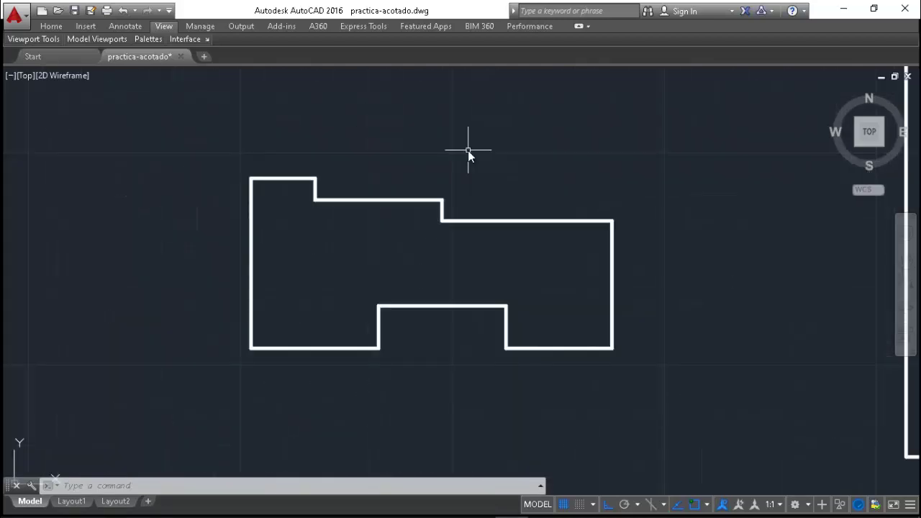
text(LW)
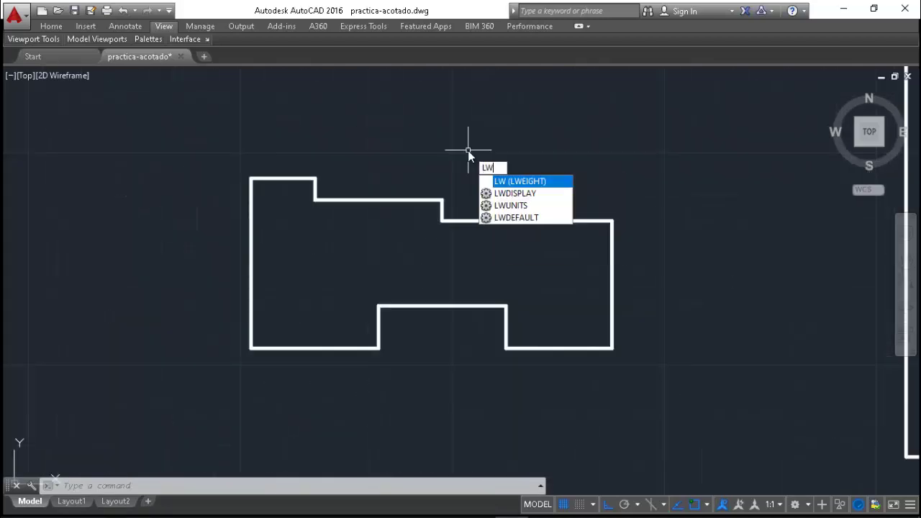
click(530, 193)
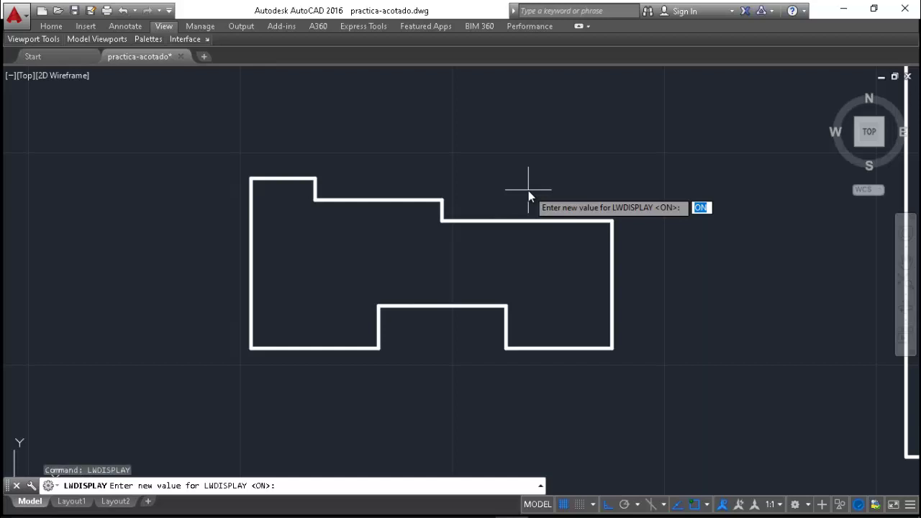
text(off)
key(Return)
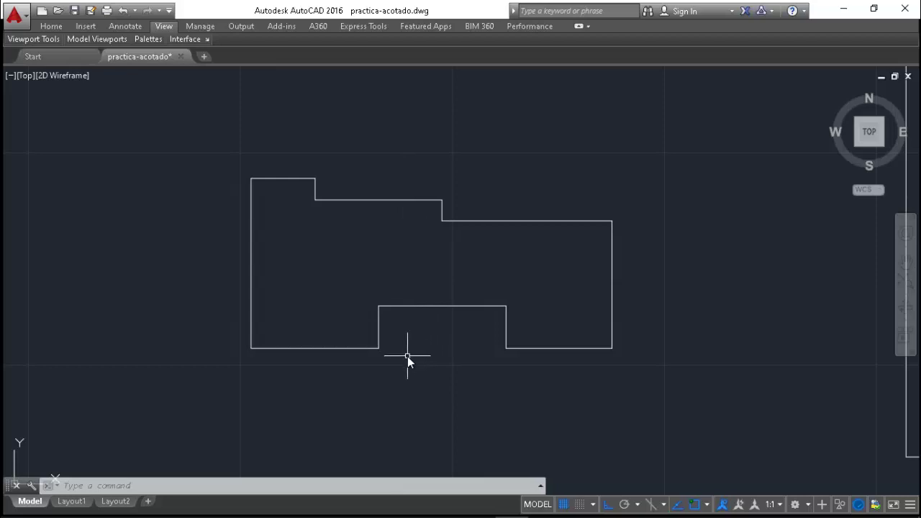
Dimension the bottom-left 30 stretch of the profile with DIM, placed 10 units below
text(DIM)
key(Return)
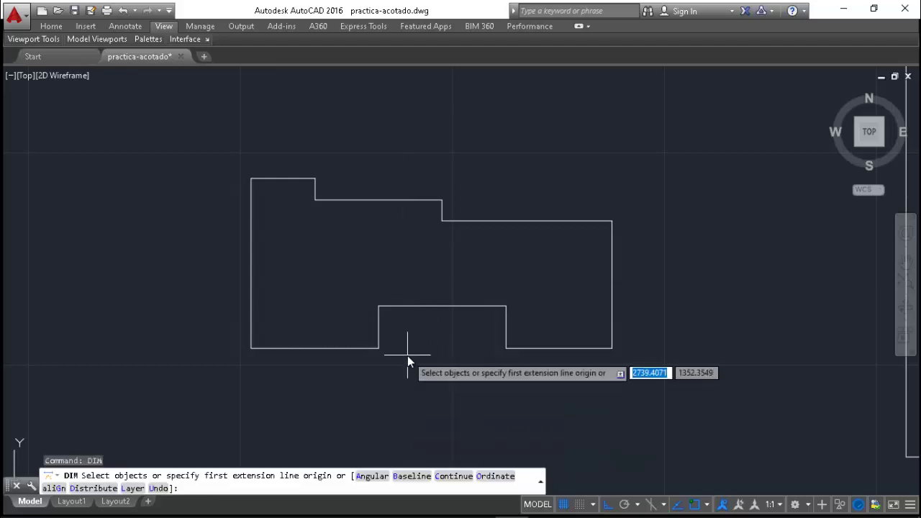
click(251, 349)
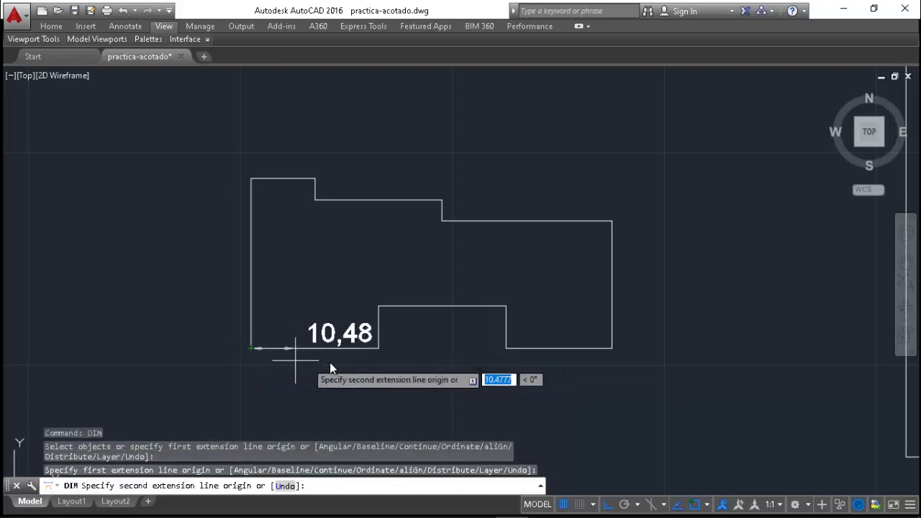
click(377, 350)
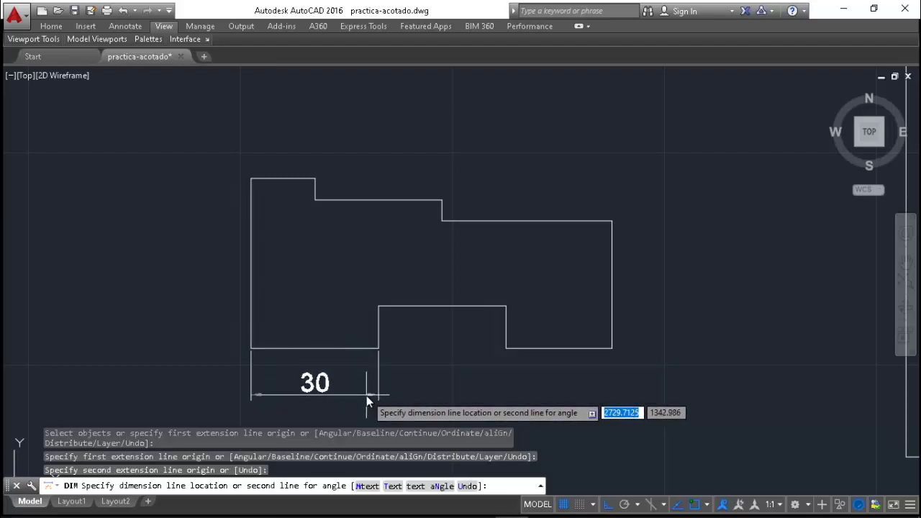
text(10)
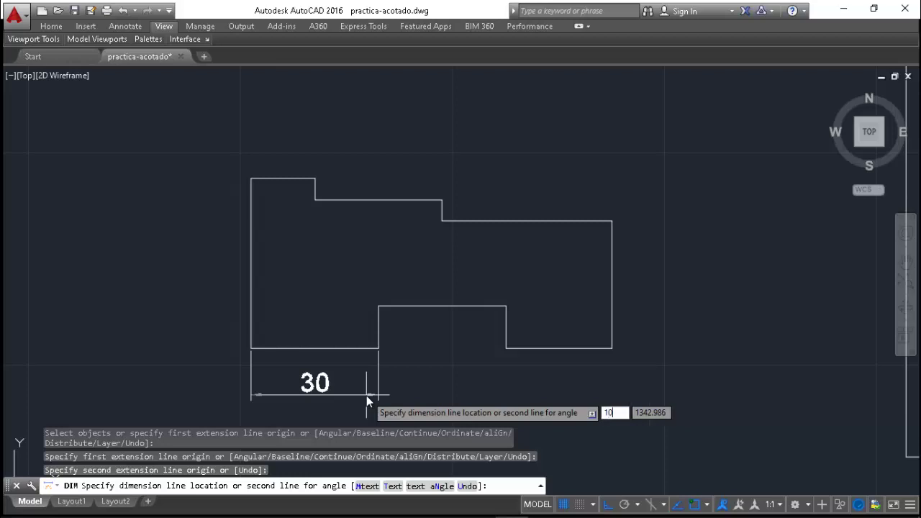
key(Return)
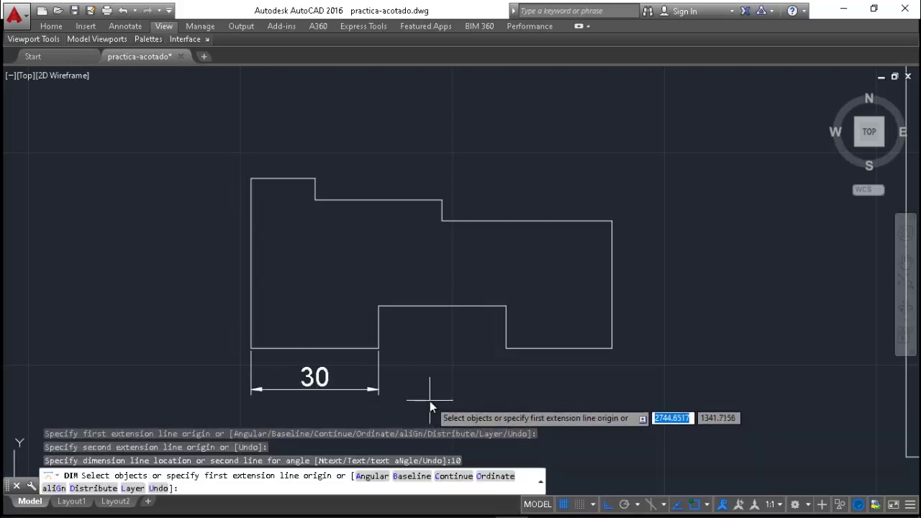
key(Return)
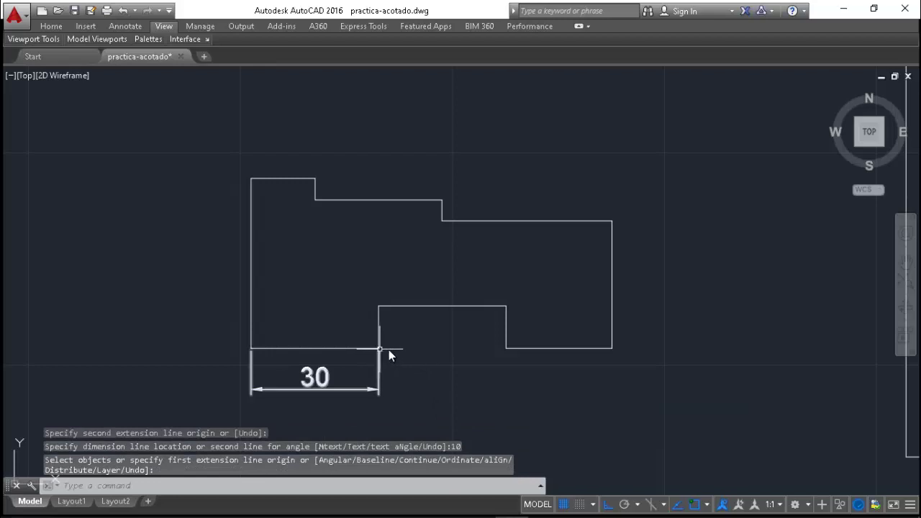
Add a 30 dimension across the bottom notch, placed 10 units below, and zoom in
key(Return)
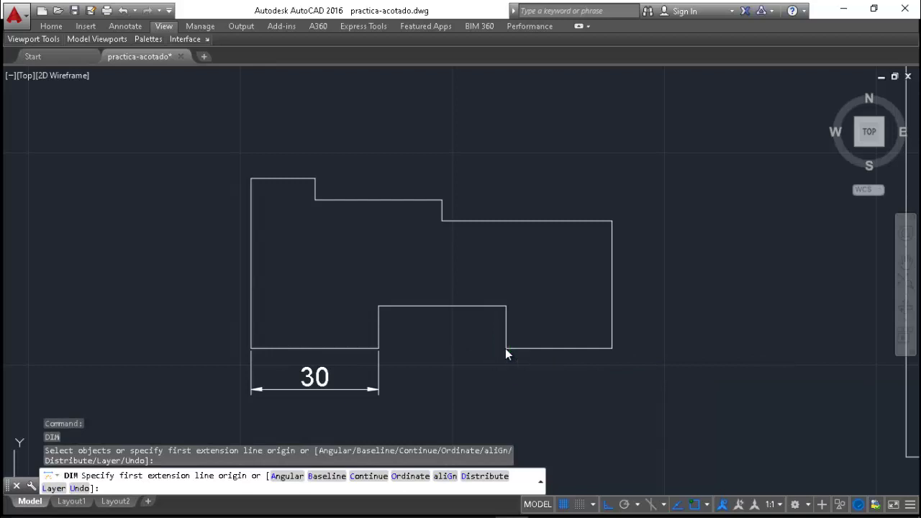
click(506, 348)
click(381, 352)
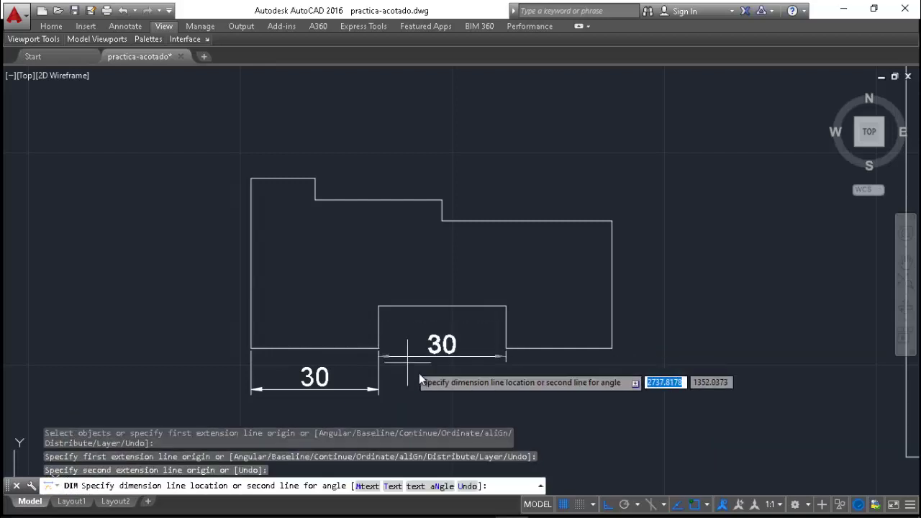
text(10)
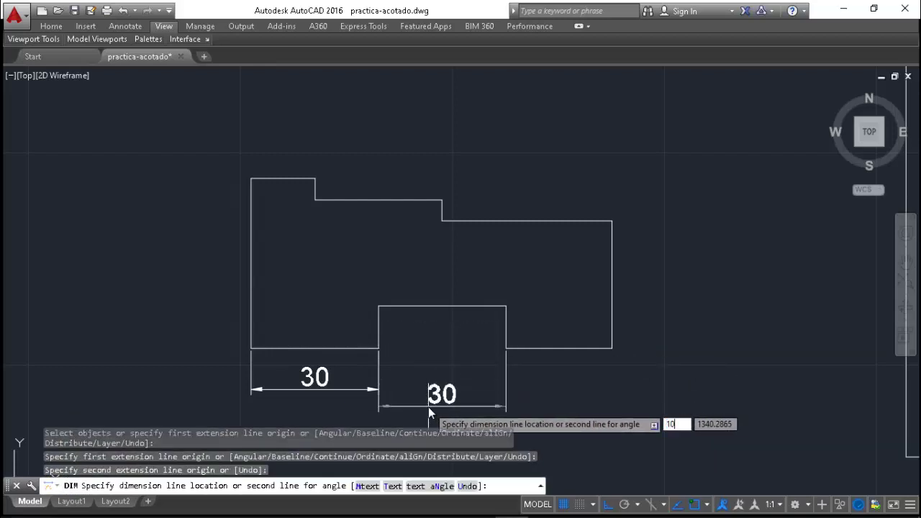
key(Return)
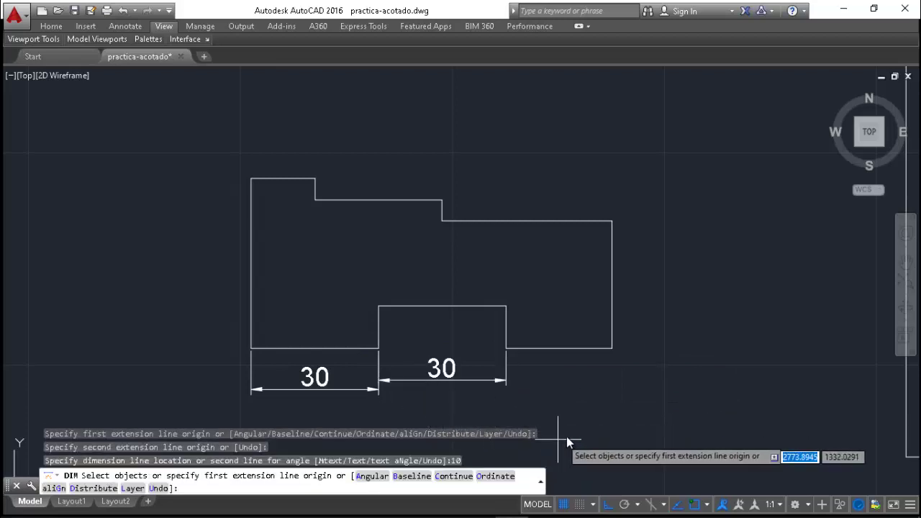
scroll(471, 205, down, 2)
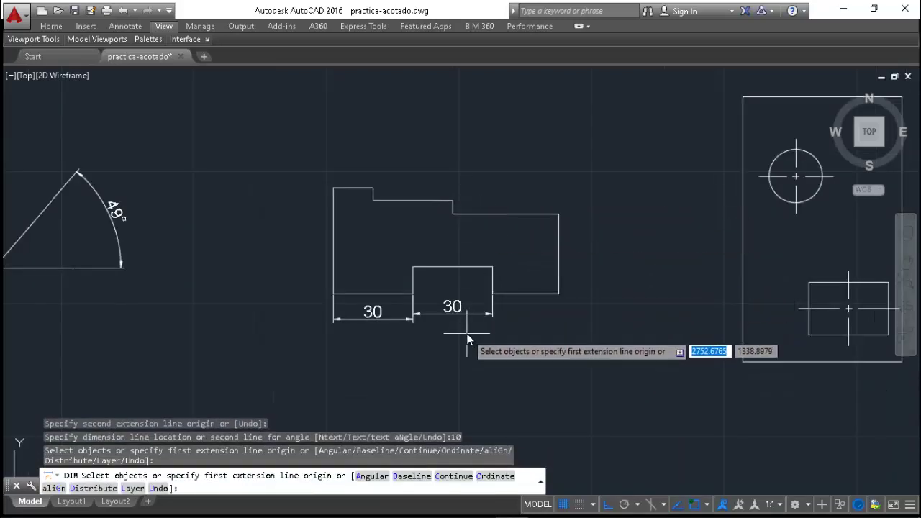
scroll(468, 336, up, 1)
scroll(467, 251, up, 2)
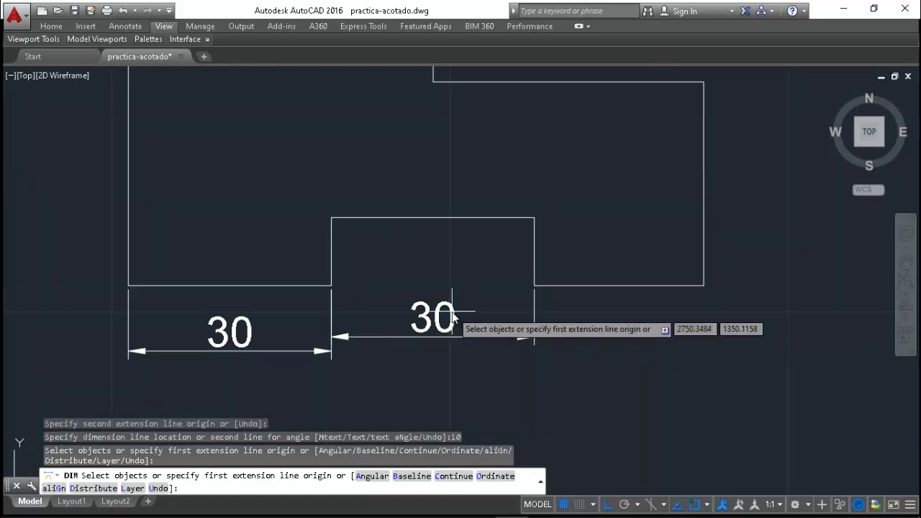
Delete the misaligned middle 30 dimension and redraw it in line with the first 30
key(Escape)
key(Escape)
click(454, 319)
key(Delete)
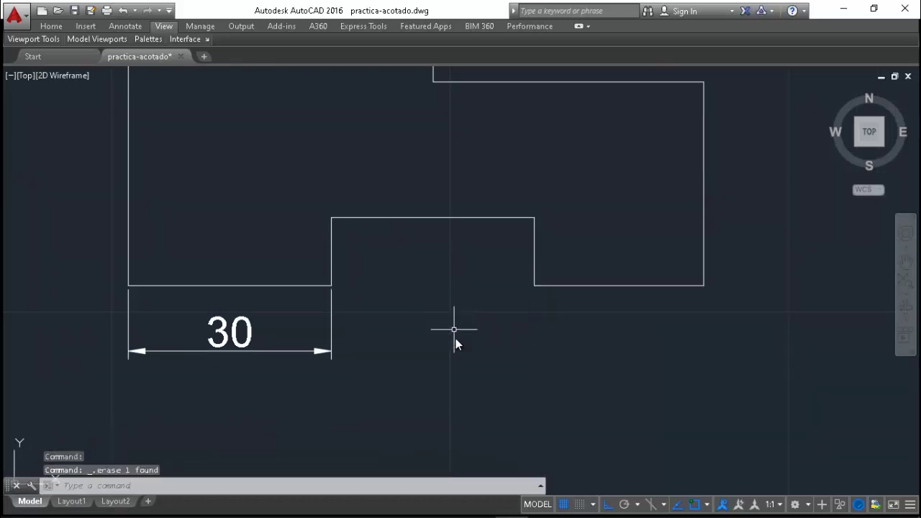
text(D)
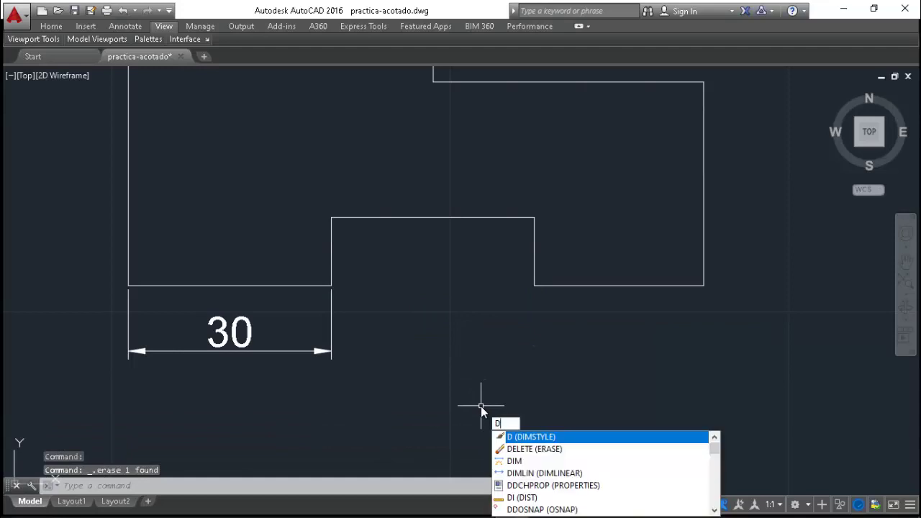
text(IM)
key(Return)
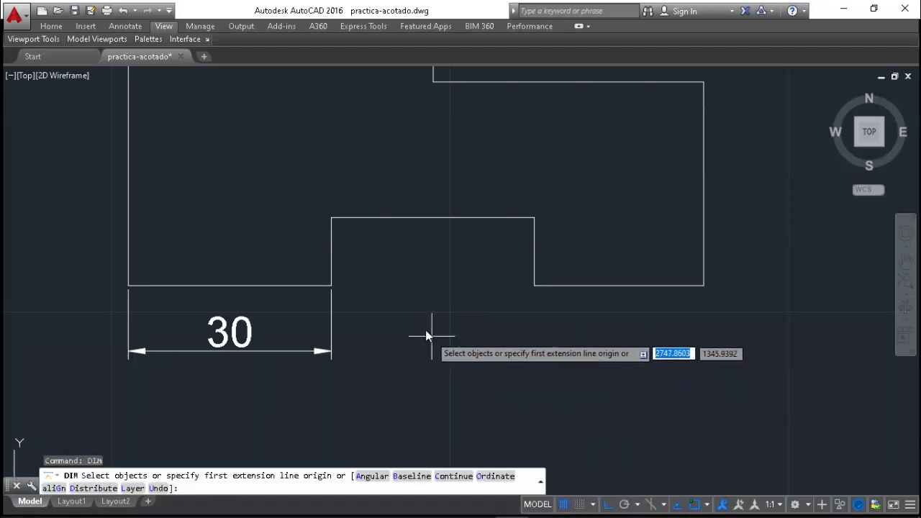
click(535, 286)
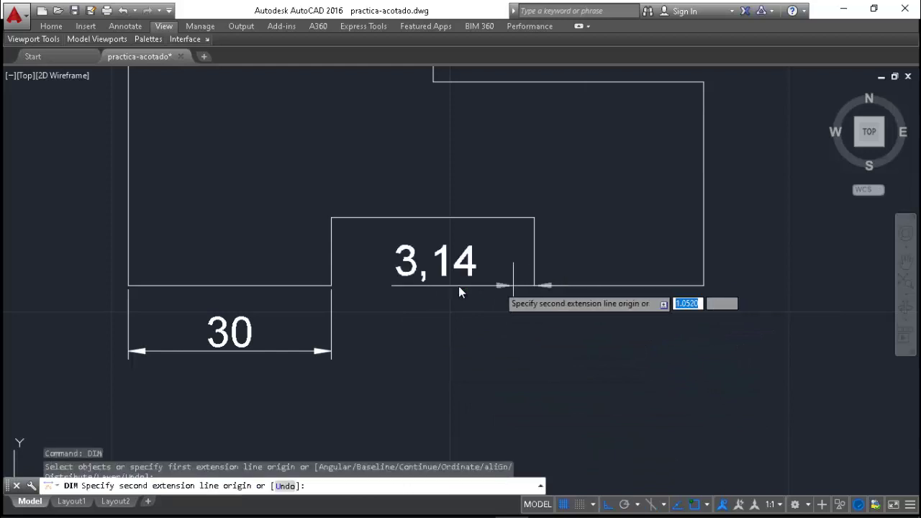
click(332, 286)
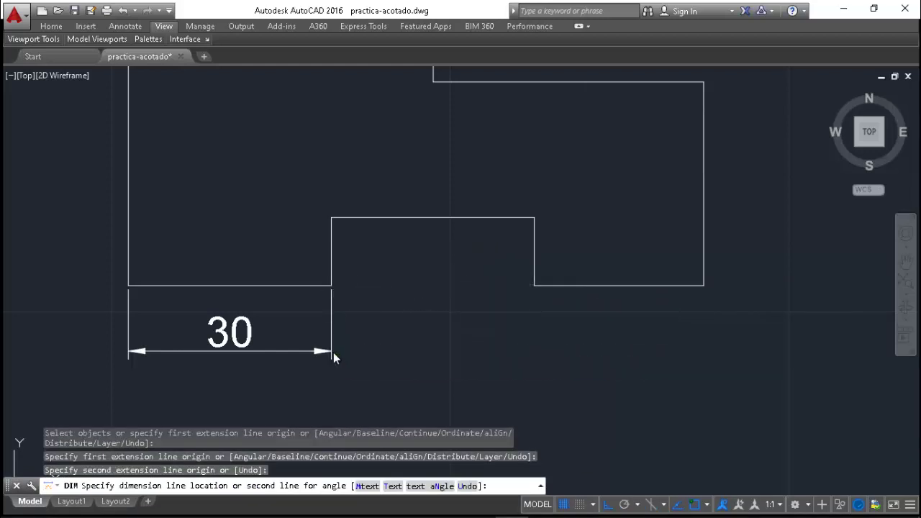
click(334, 352)
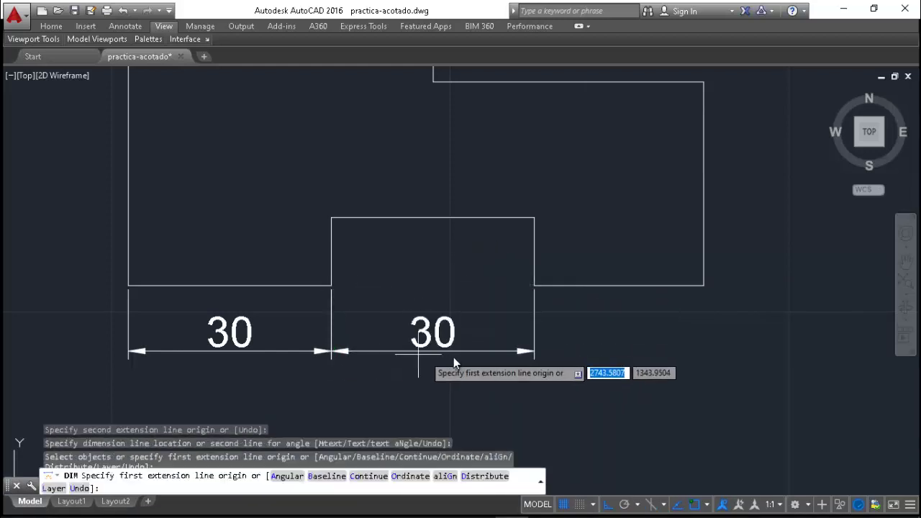
Add a 25 dimension across the bottom-right stretch, aligned with the others, then zoom out
click(705, 291)
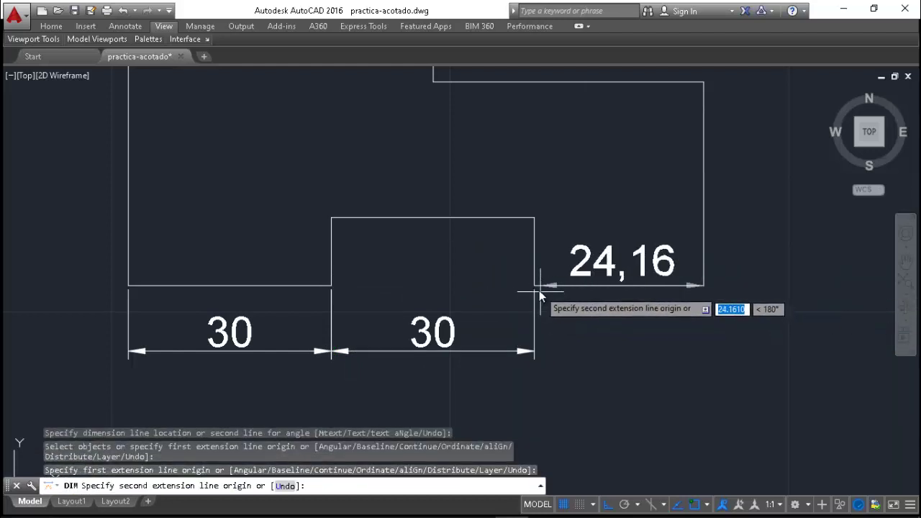
click(538, 288)
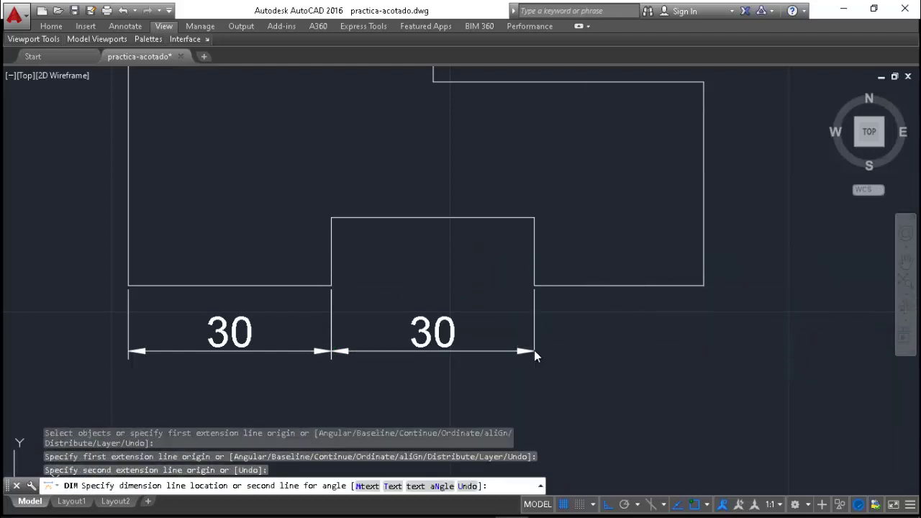
click(535, 350)
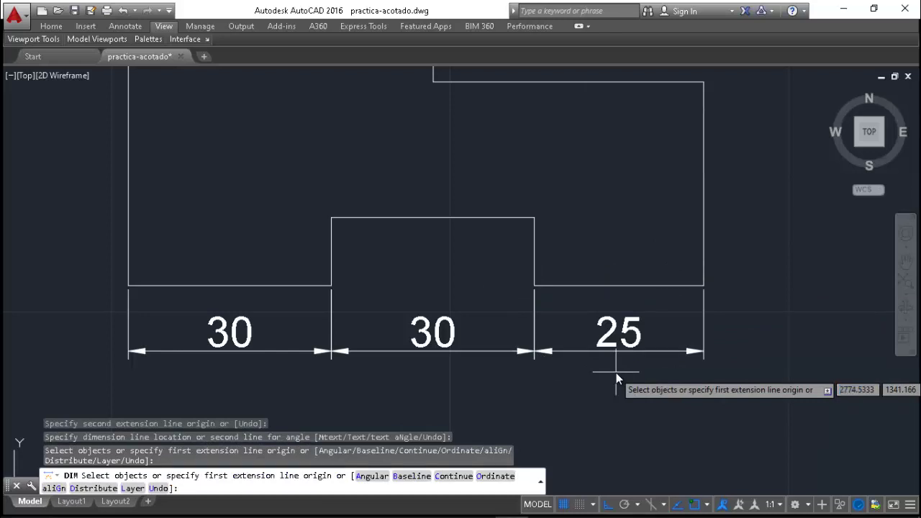
key(Escape)
key(Escape)
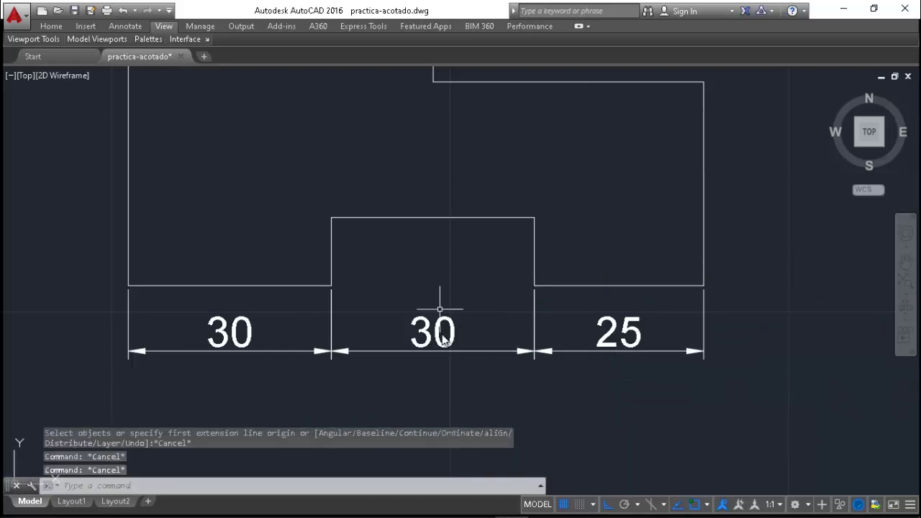
scroll(401, 400, down, 1)
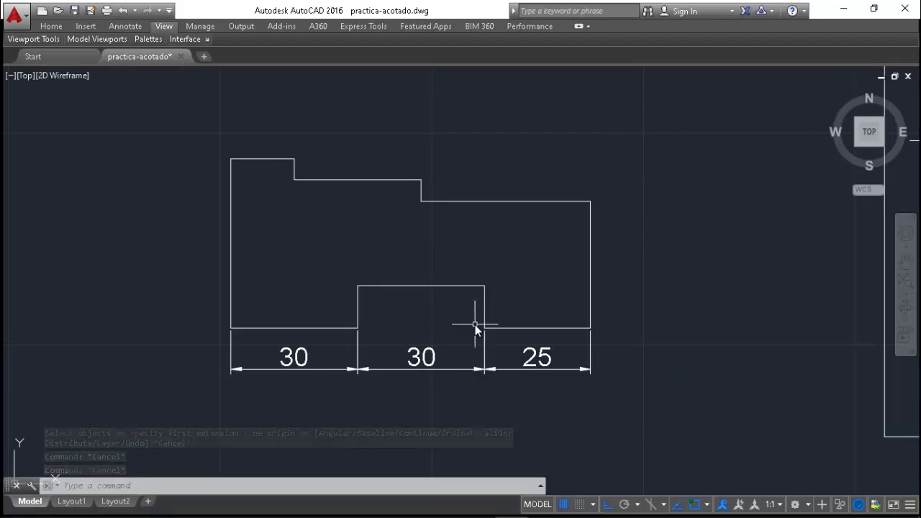
Dimension the 10-unit notch height with DIM at offset 12
text(d)
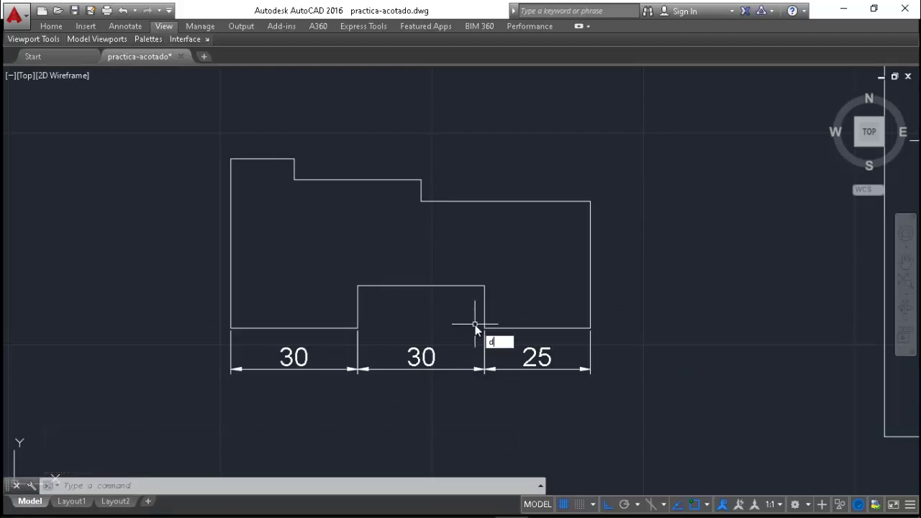
text(im)
key(Return)
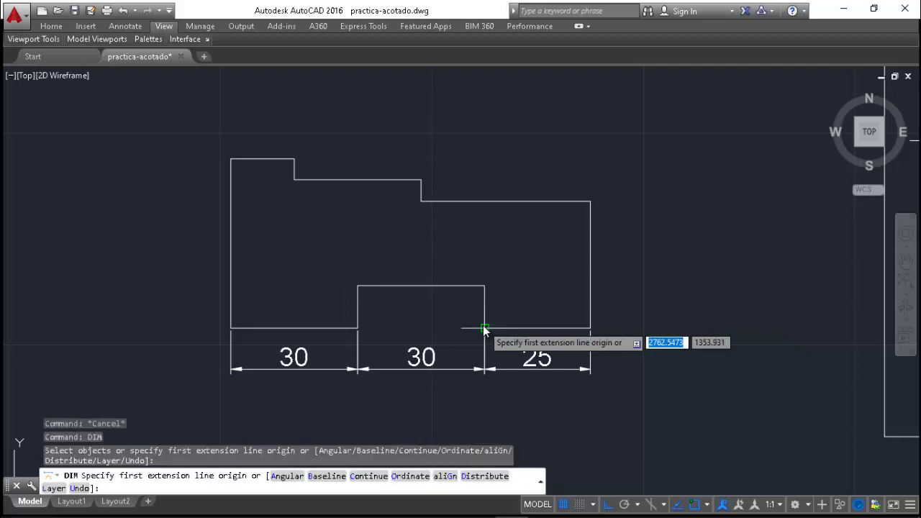
click(484, 328)
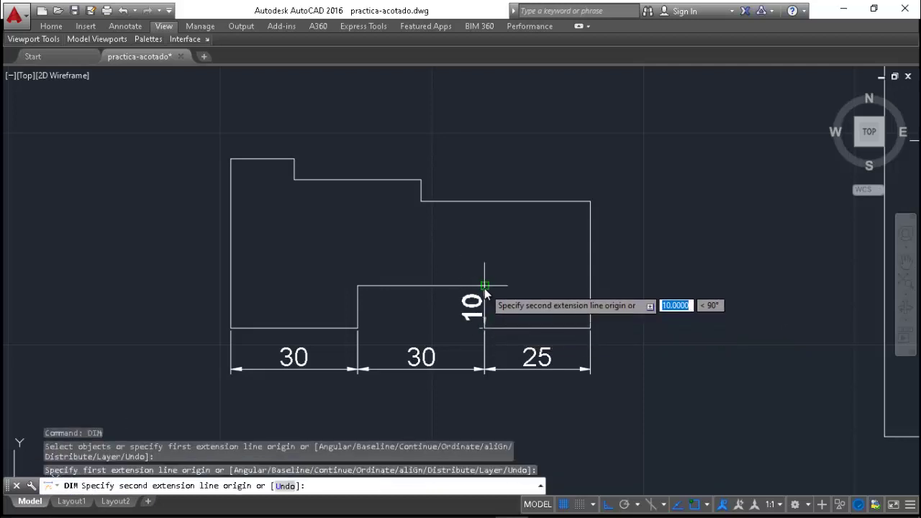
click(485, 286)
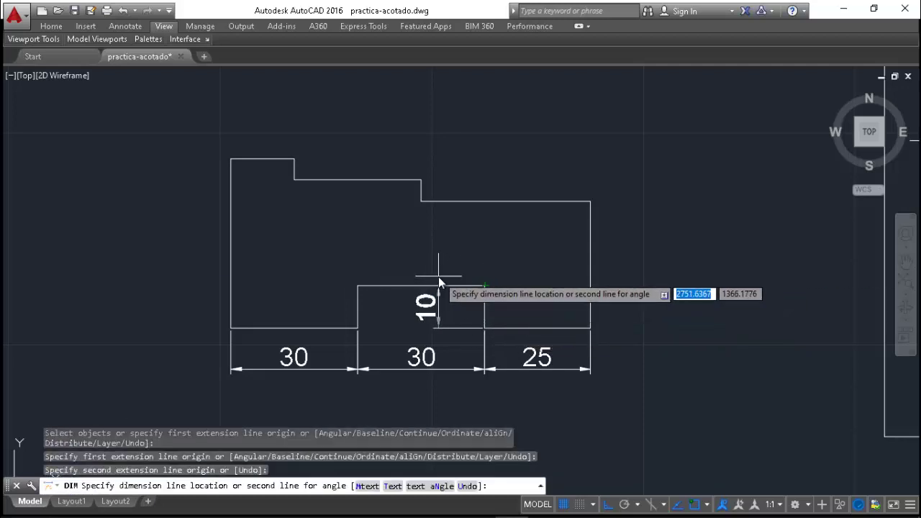
text(12)
key(Return)
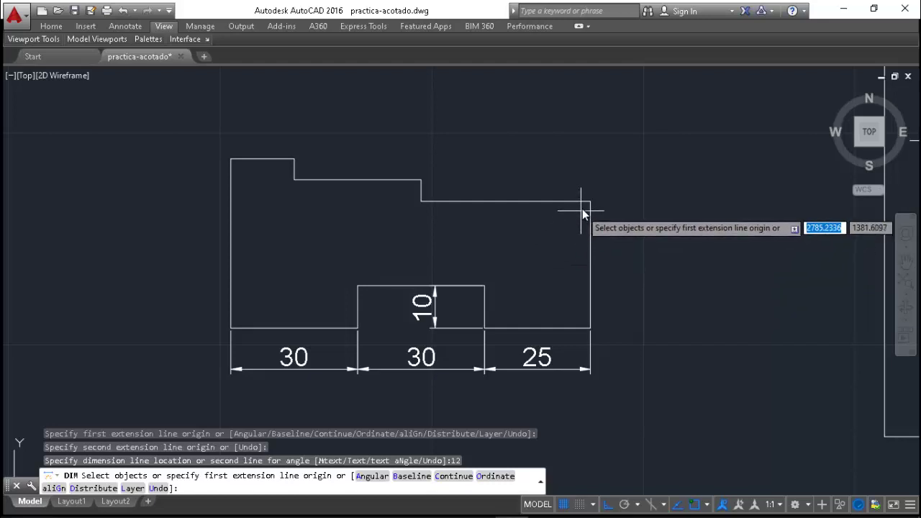
Add a 40 dimension across the upper right step, placed 10 units above
key(Return)
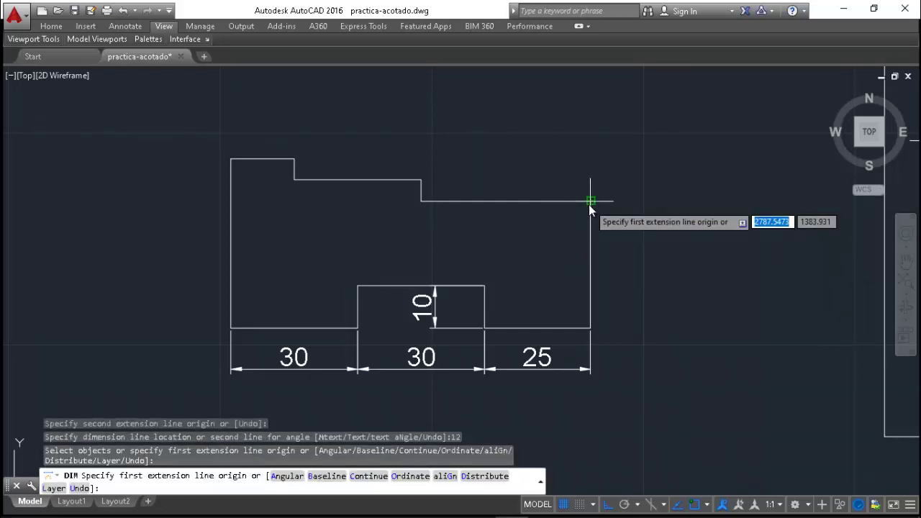
click(590, 201)
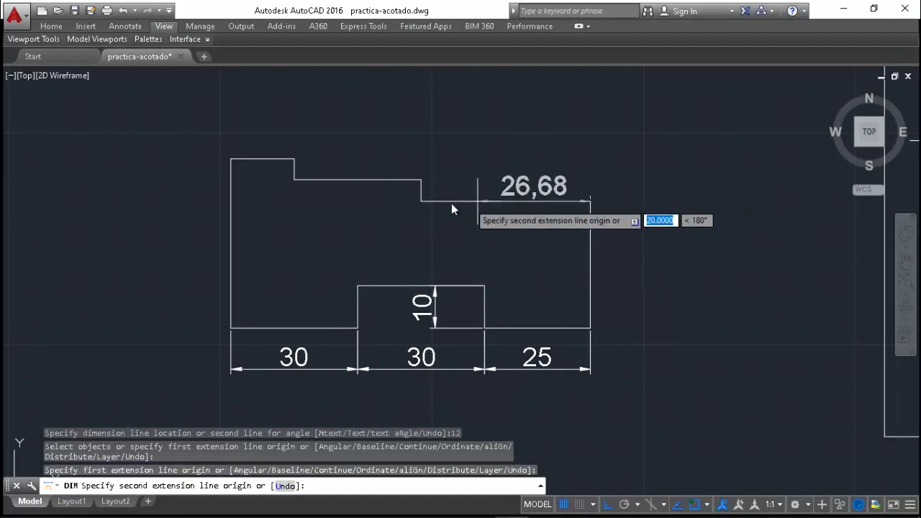
click(423, 180)
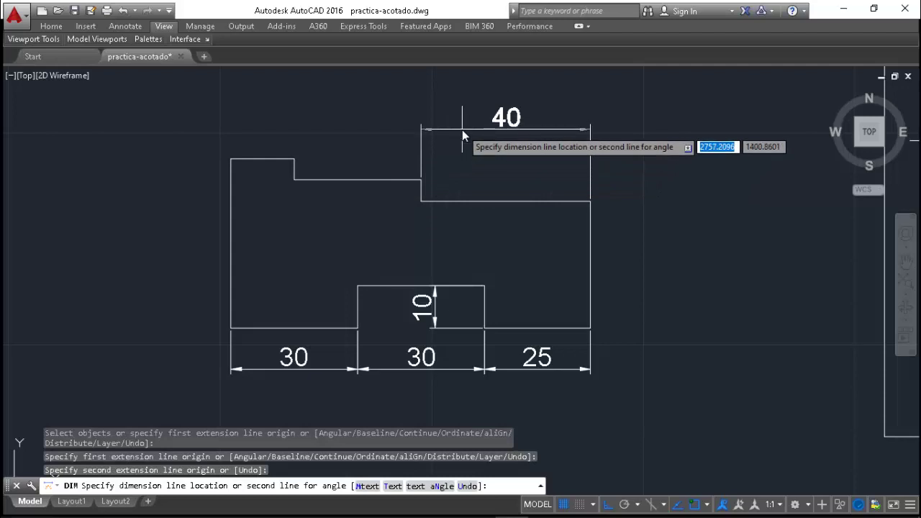
text(10)
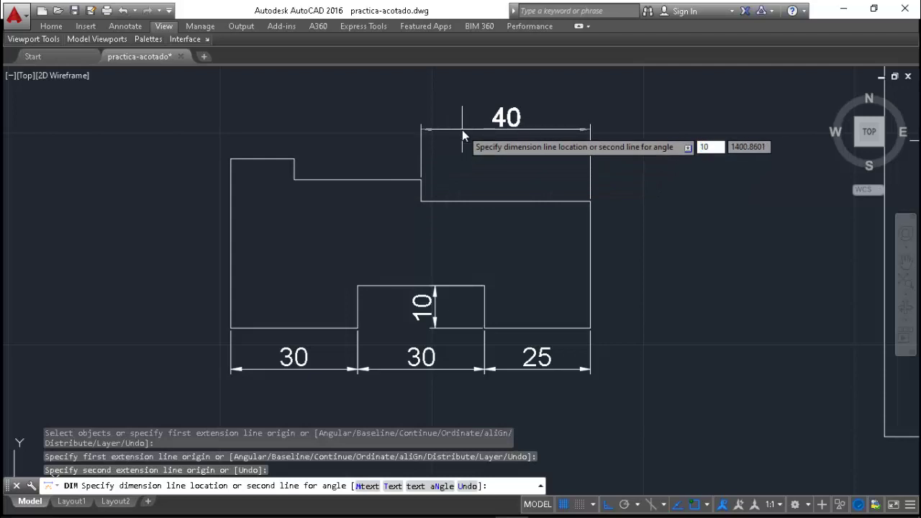
key(Return)
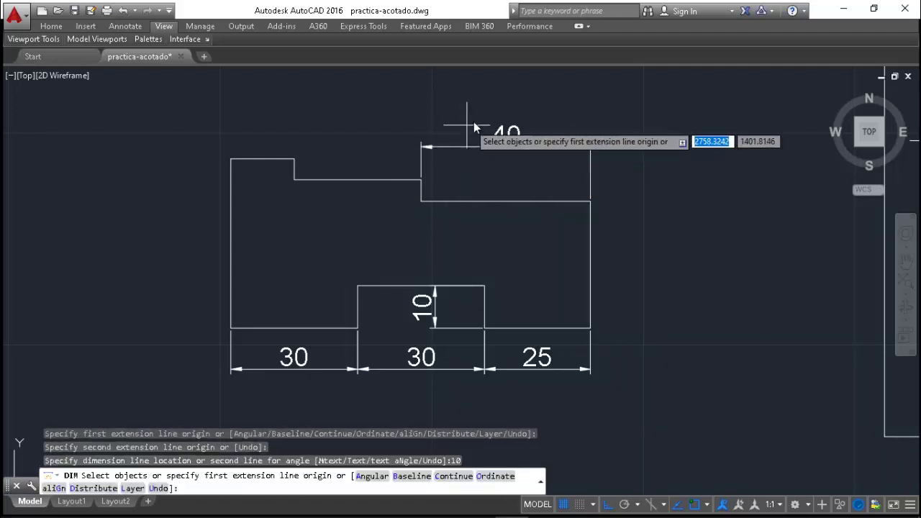
key(Return)
key(Escape)
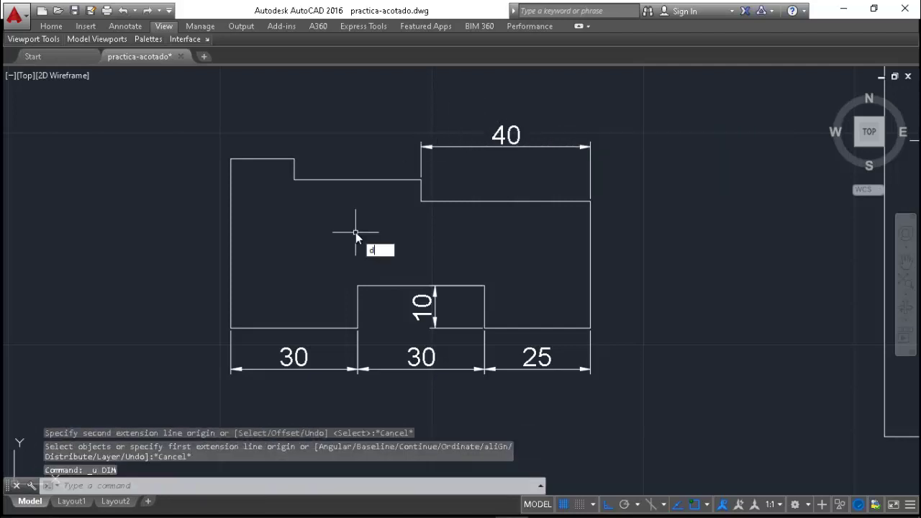
Add baseline dimensions 70 and 85 stacked above the 40 along the profile's top
key(ctrl+z)
key(Return)
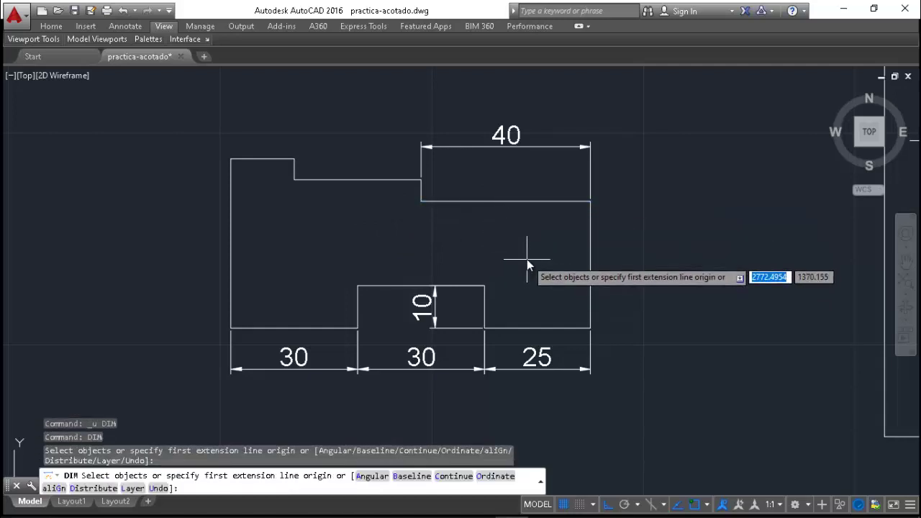
text(b)
key(Return)
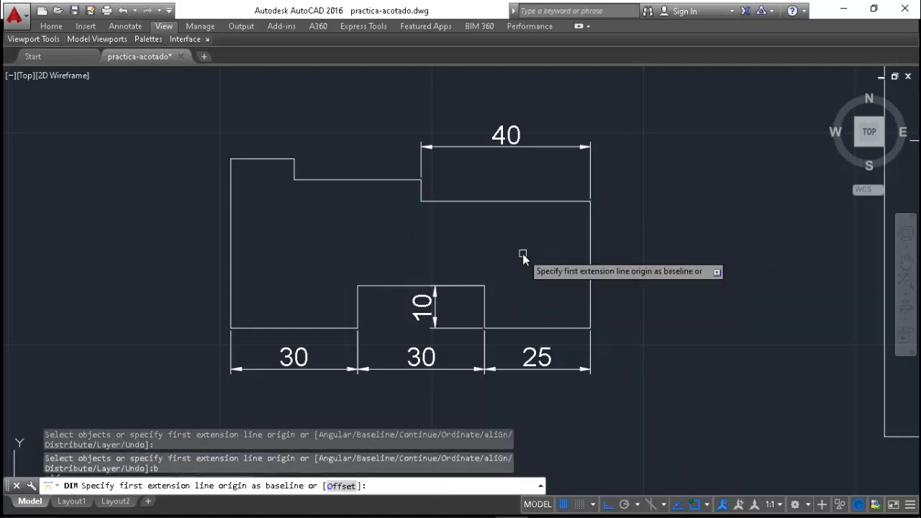
click(589, 176)
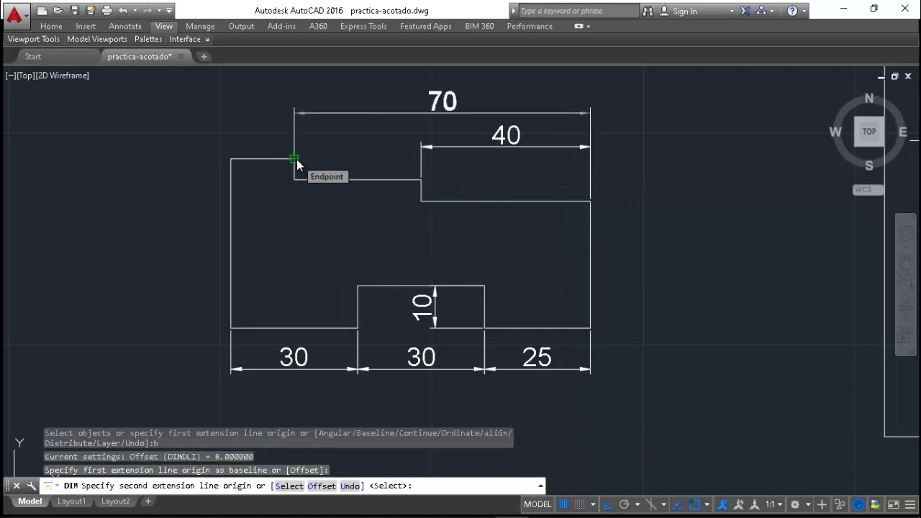
click(295, 160)
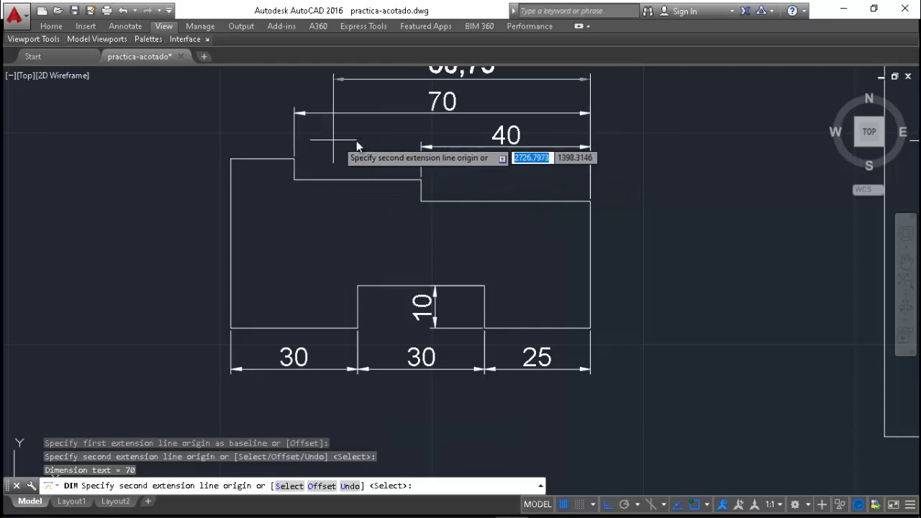
click(231, 160)
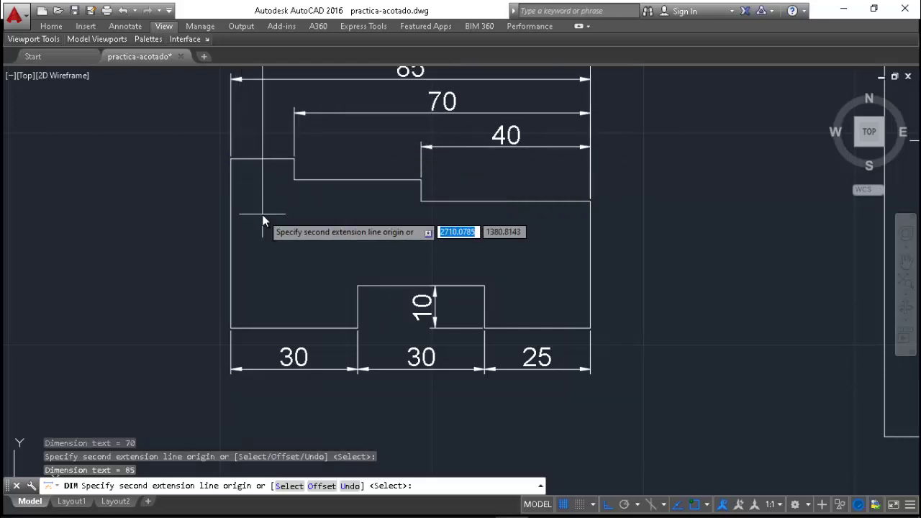
key(Escape)
key(Escape)
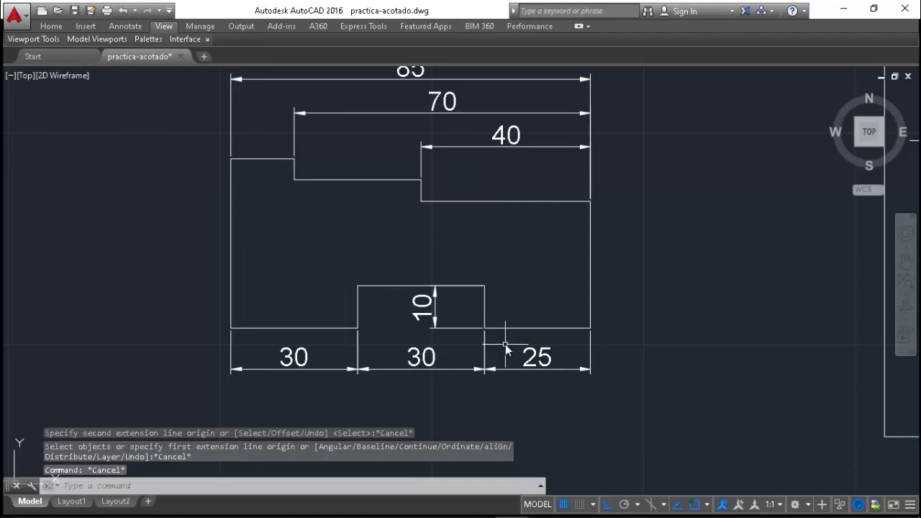
text(p)
key(Return)
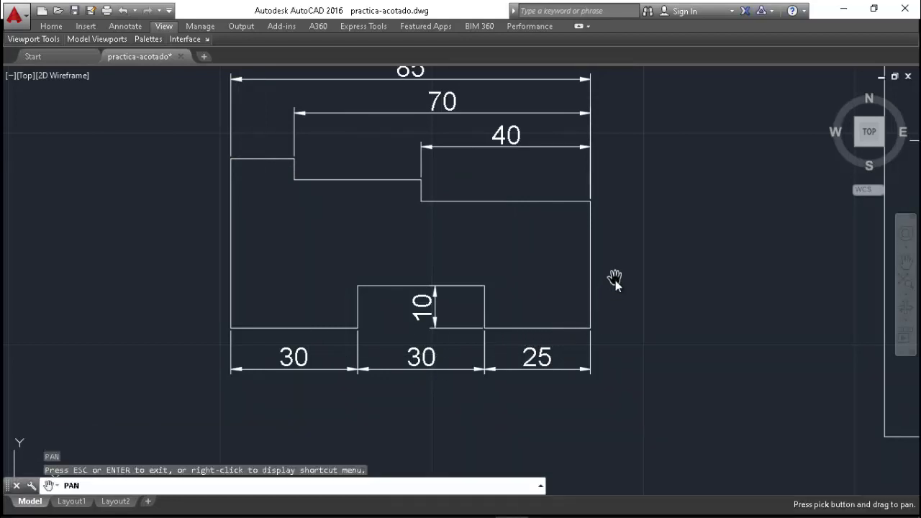
Pan the view down and then left to show the plate with holes beside the profile
drag(616, 280, 616, 335)
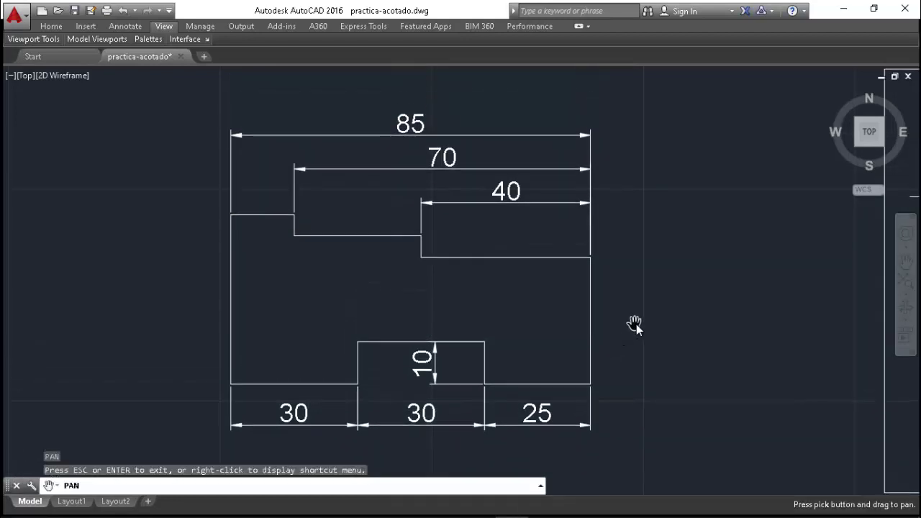
key(Escape)
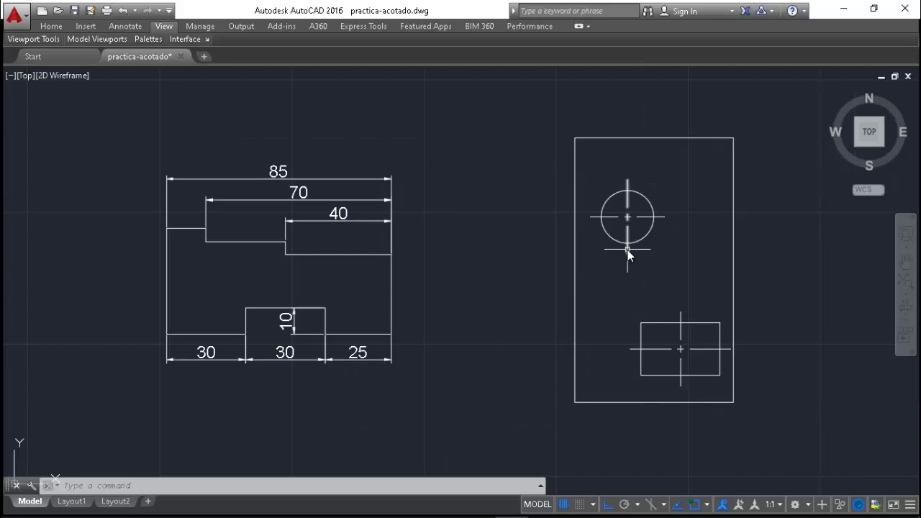
text(p)
key(Return)
mouse_move(679, 268)
mouse_down()
mouse_move(528, 259)
mouse_move(515, 277)
mouse_up()
key(Escape)
key(Escape)
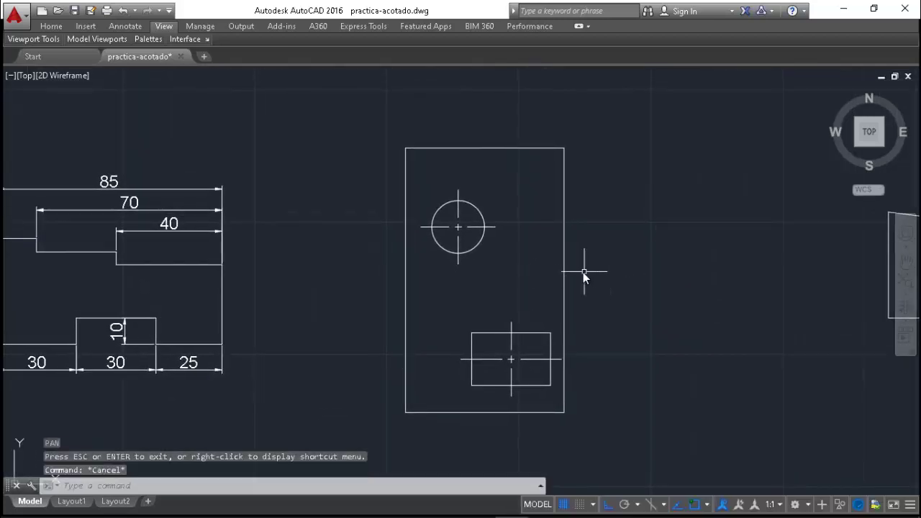
Dimension 30 from the plate's top edge to the circle centre, offset 10
text(dim)
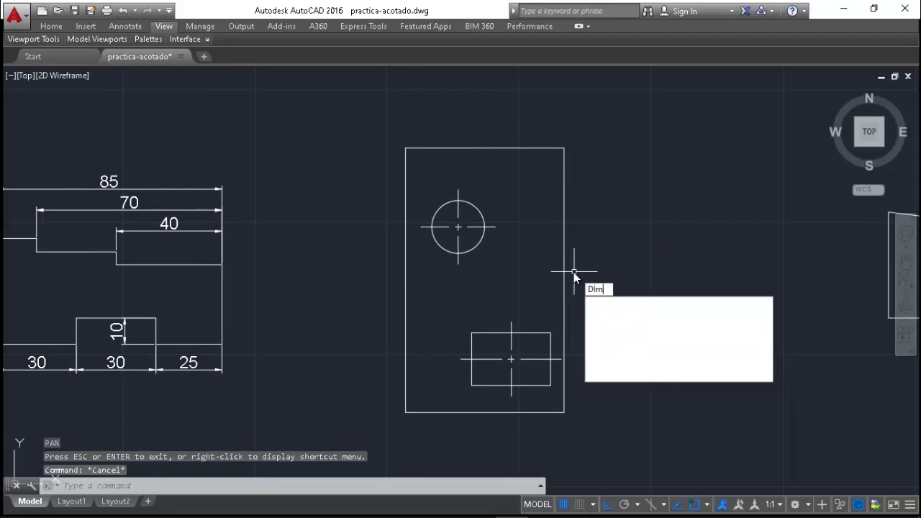
key(Return)
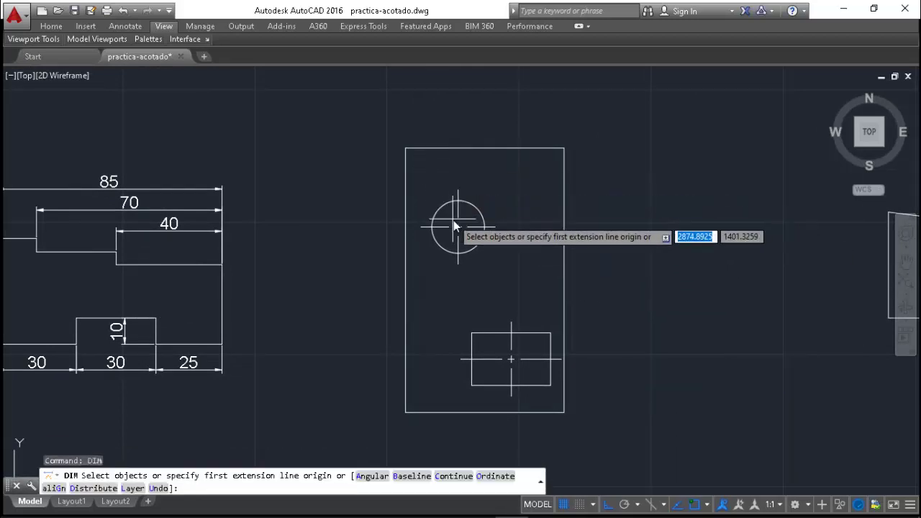
key(Return)
click(458, 227)
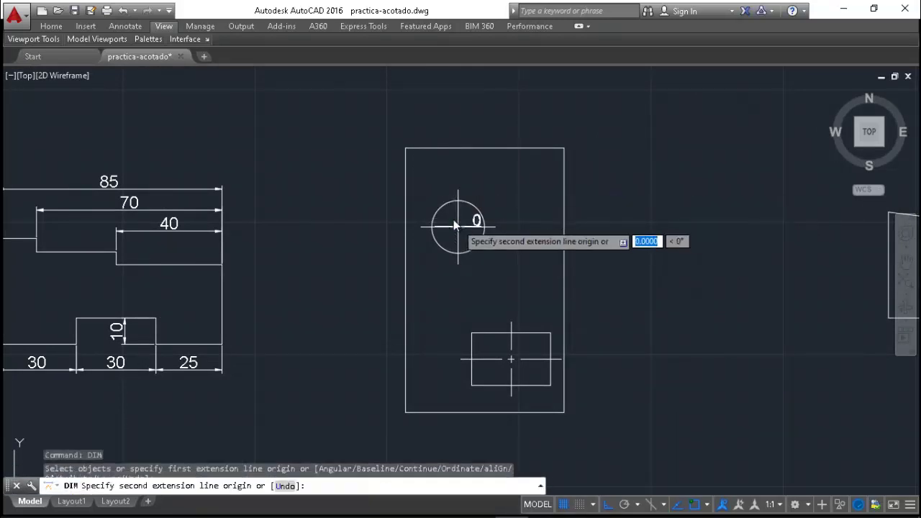
click(407, 150)
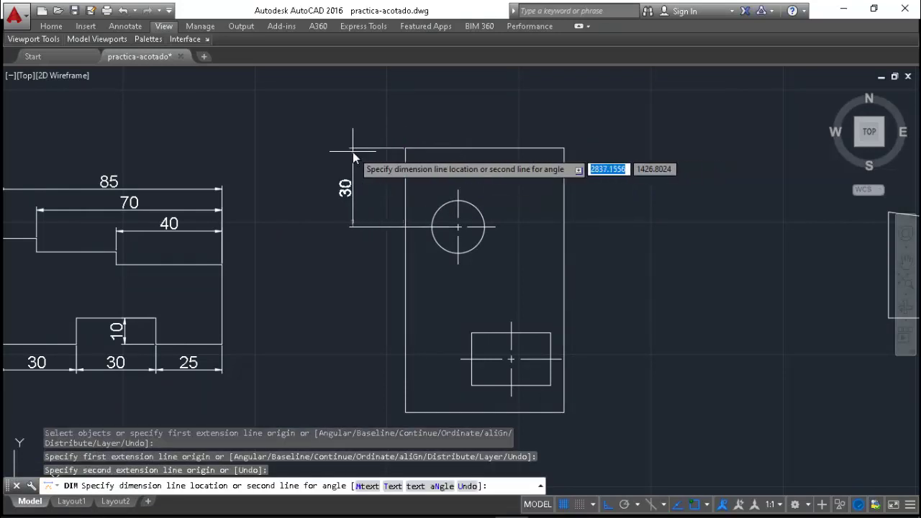
text(10)
key(Return)
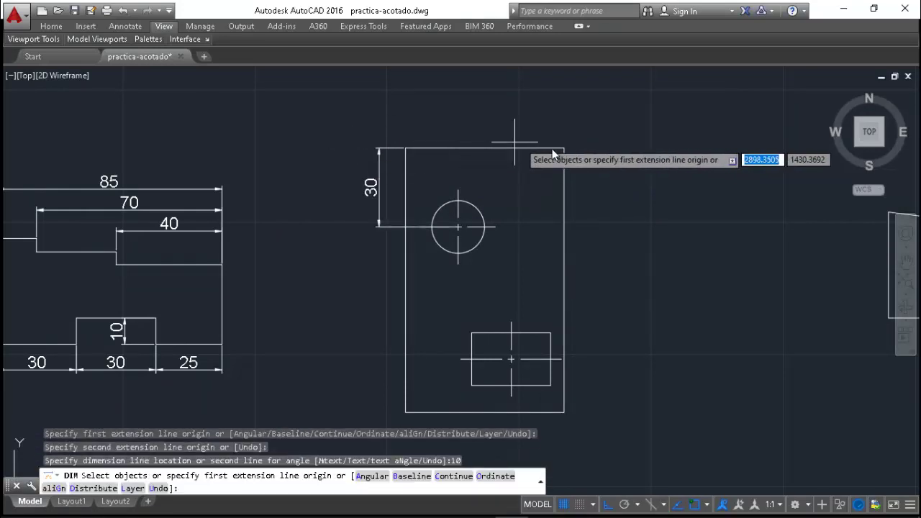
Dimension 20 from the plate's bottom edge to the rectangle centre, offset 10
key(Return)
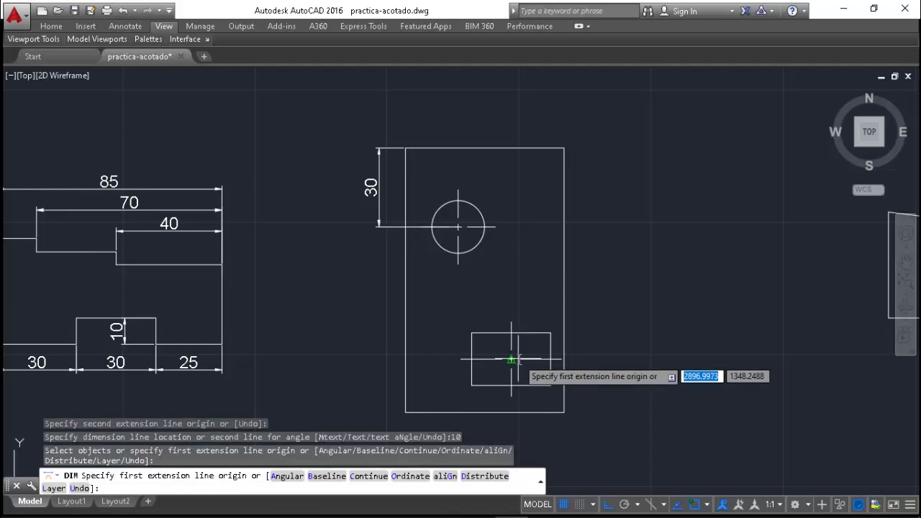
click(561, 358)
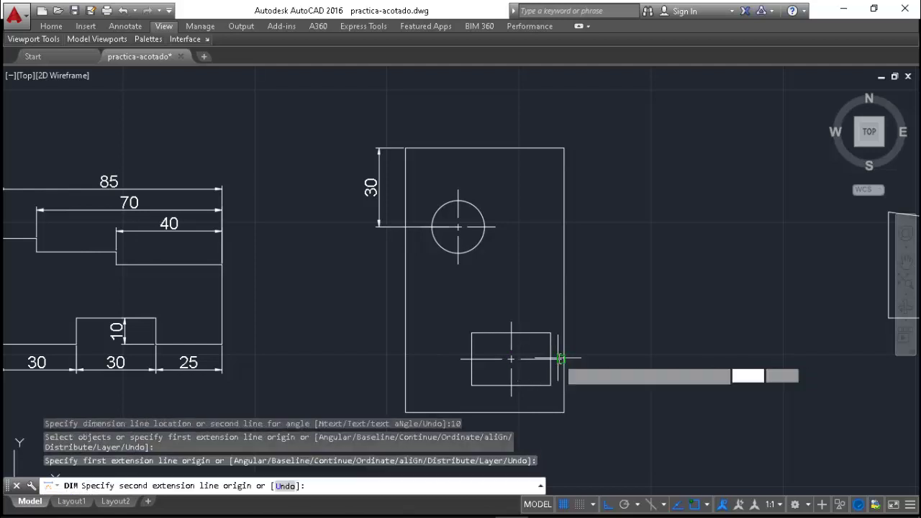
click(566, 410)
text(10)
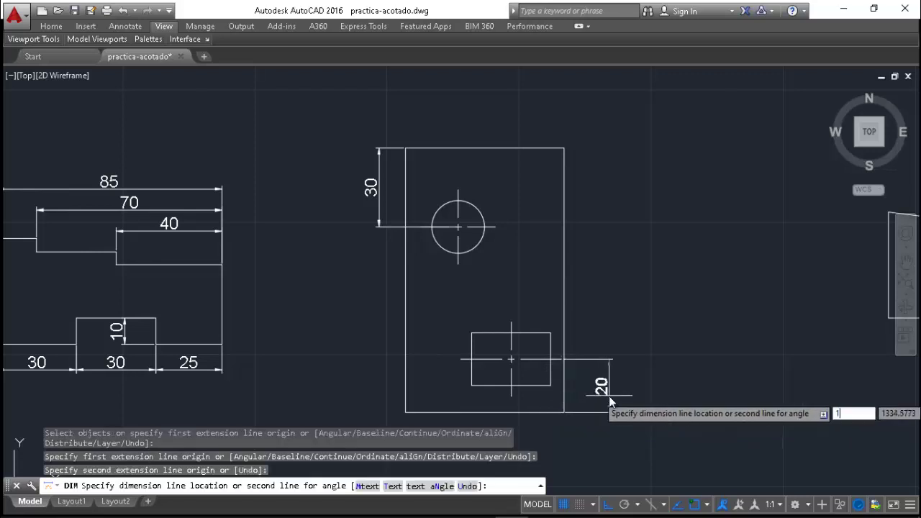
key(Return)
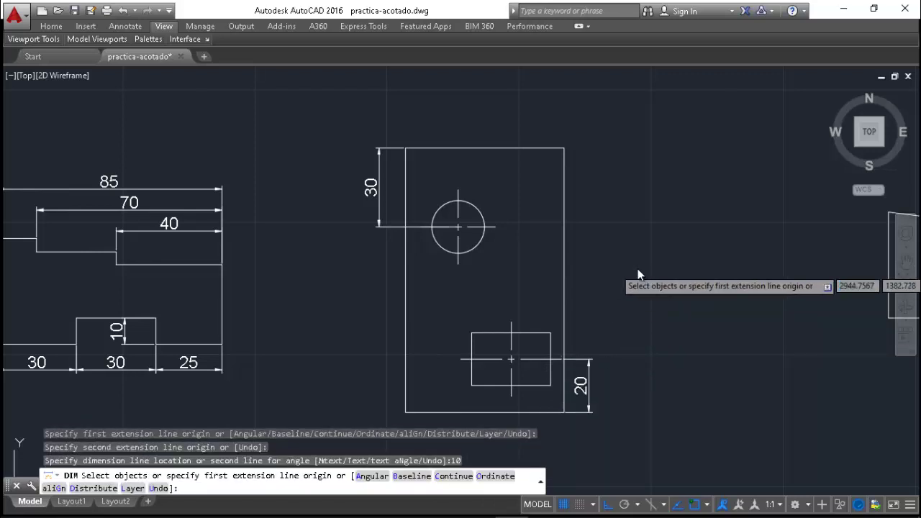
key(Escape)
key(Escape)
key(Escape)
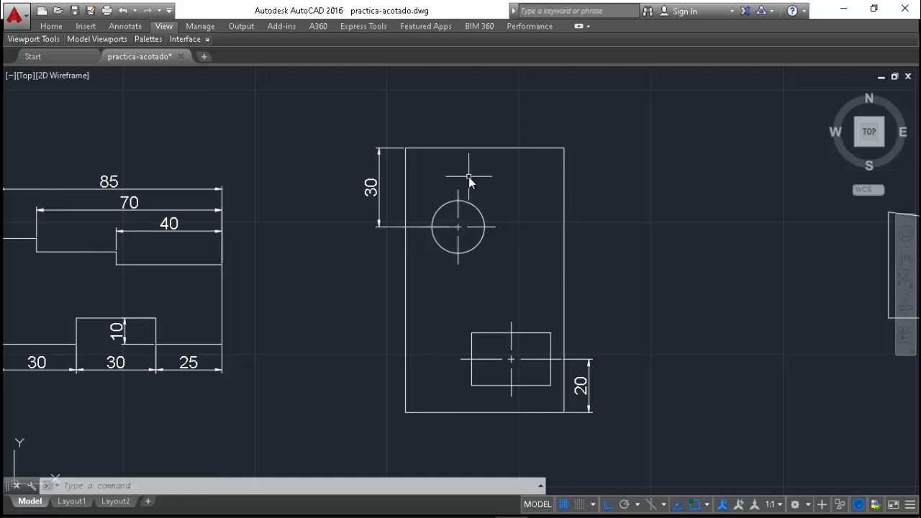
text(dim)
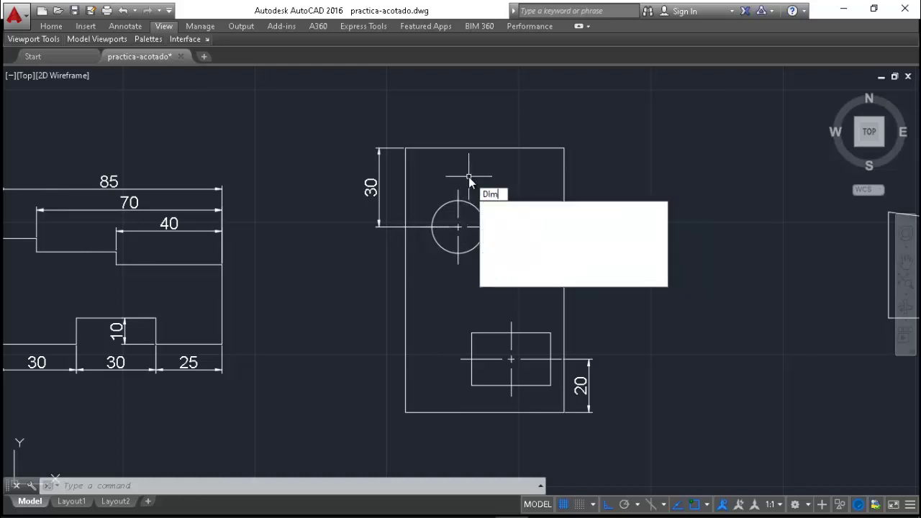
key(Return)
click(407, 149)
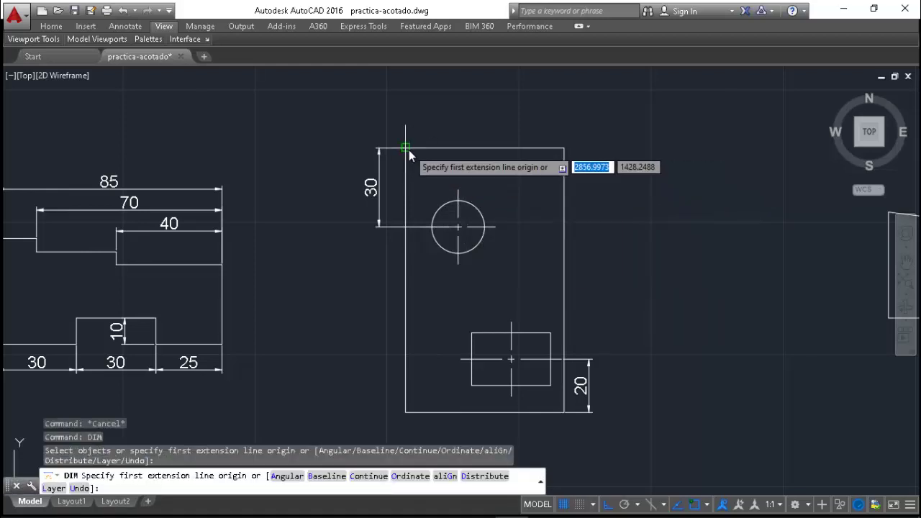
click(459, 226)
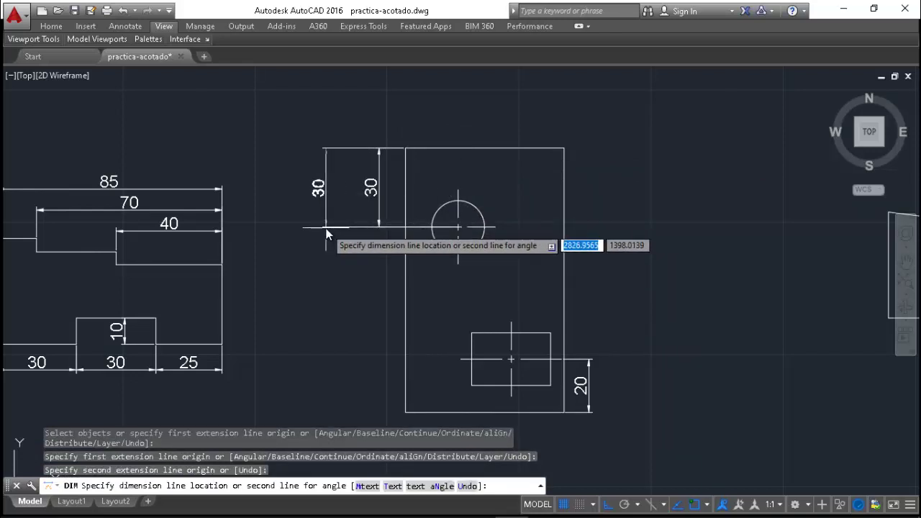
key(Escape)
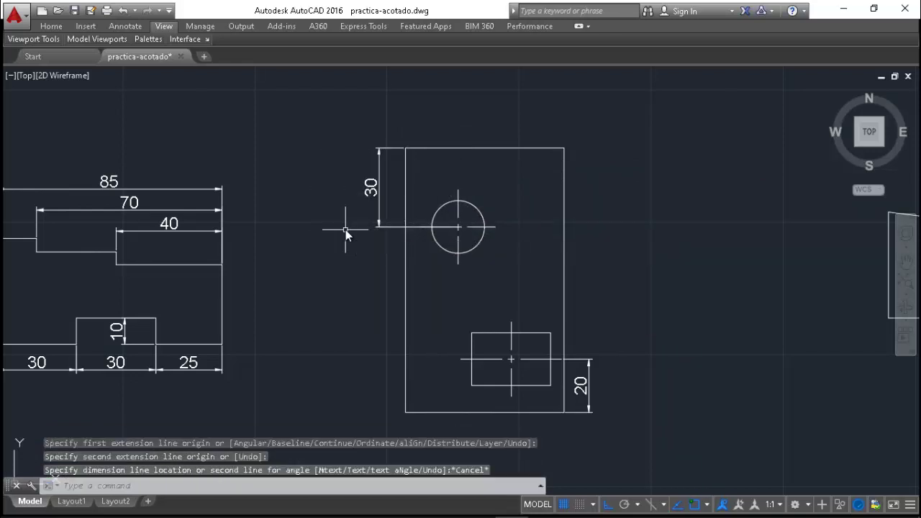
key(Return)
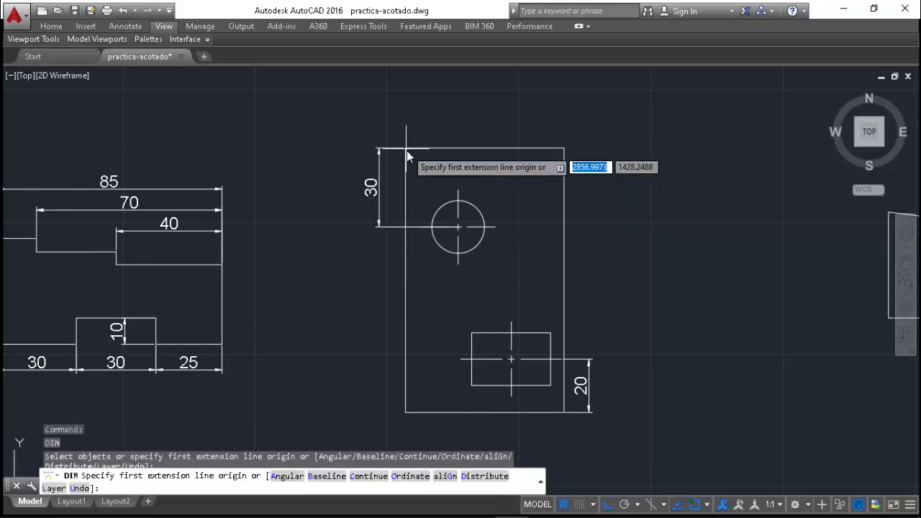
click(407, 149)
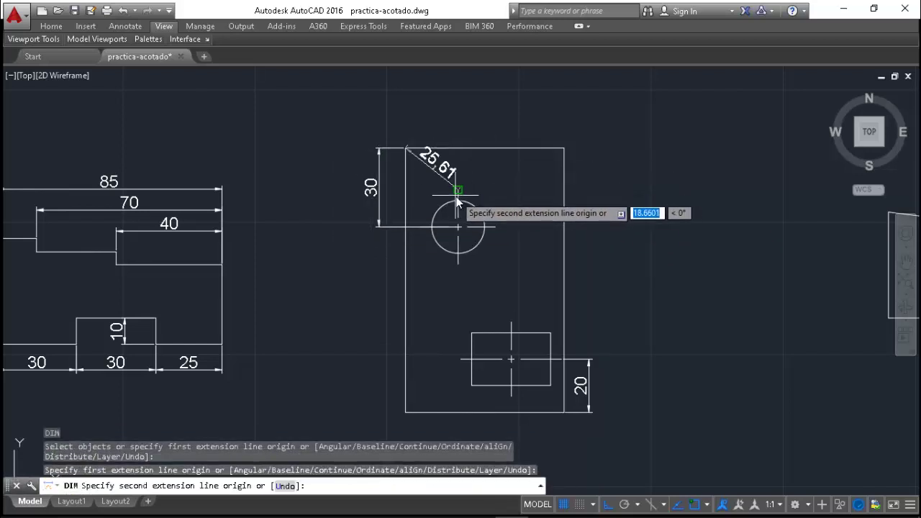
click(459, 203)
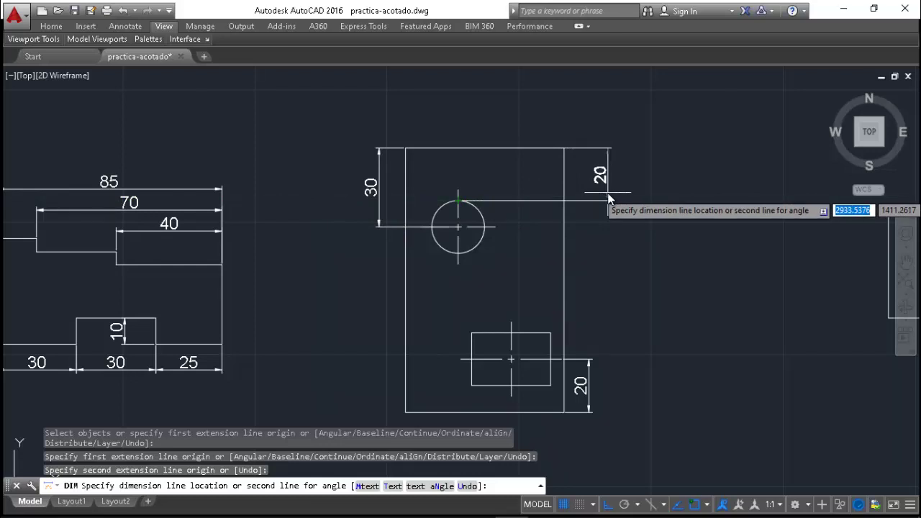
key(Escape)
key(Escape)
key(Escape)
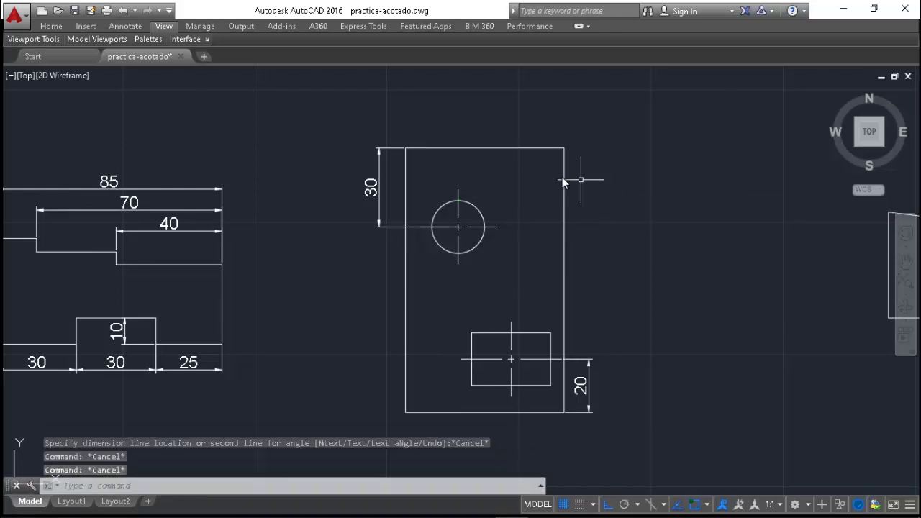
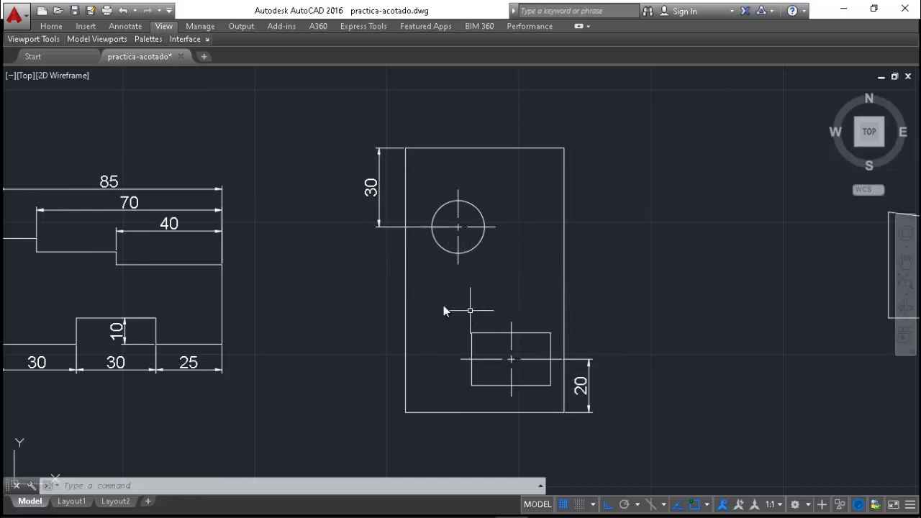
Place a horizontal 80 dimension below the tapered part, from its top-left to top-right corner
scroll(236, 241, down, 2)
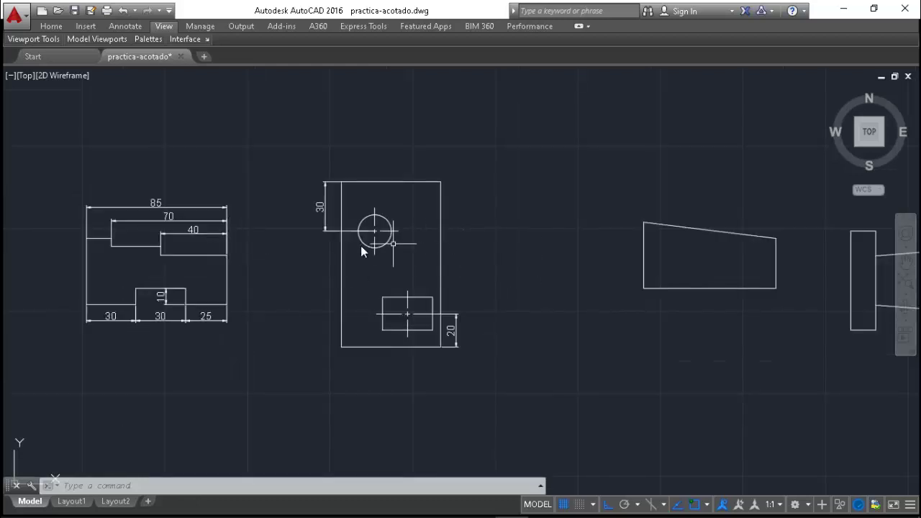
scroll(299, 257, down, 2)
scroll(632, 257, up, 4)
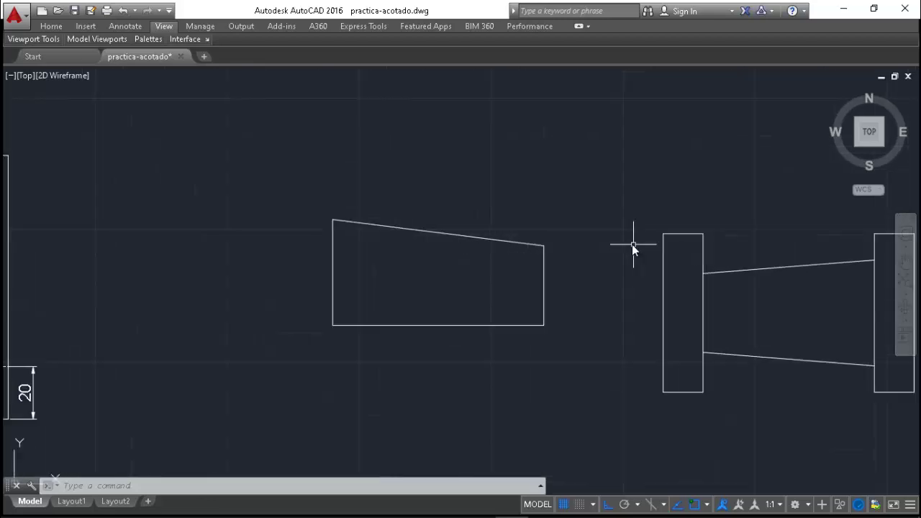
scroll(547, 240, up, 2)
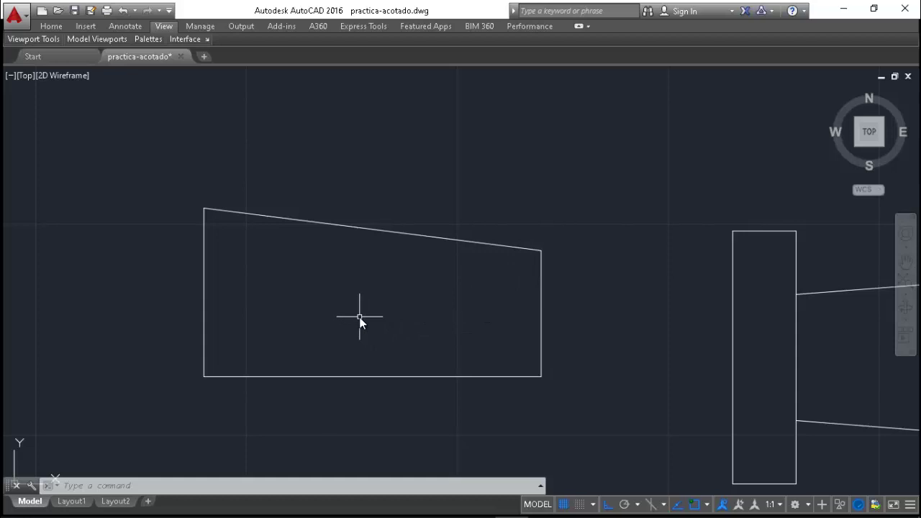
text(dim)
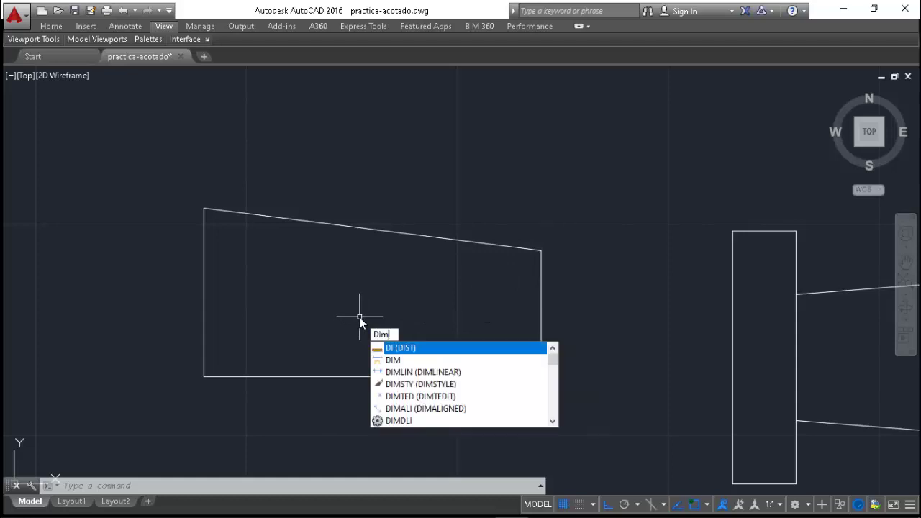
key(Return)
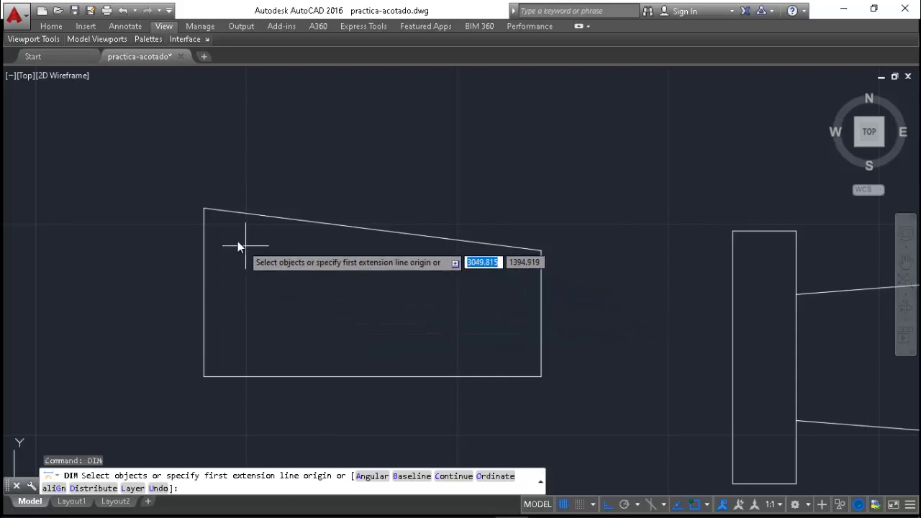
key(Return)
click(204, 208)
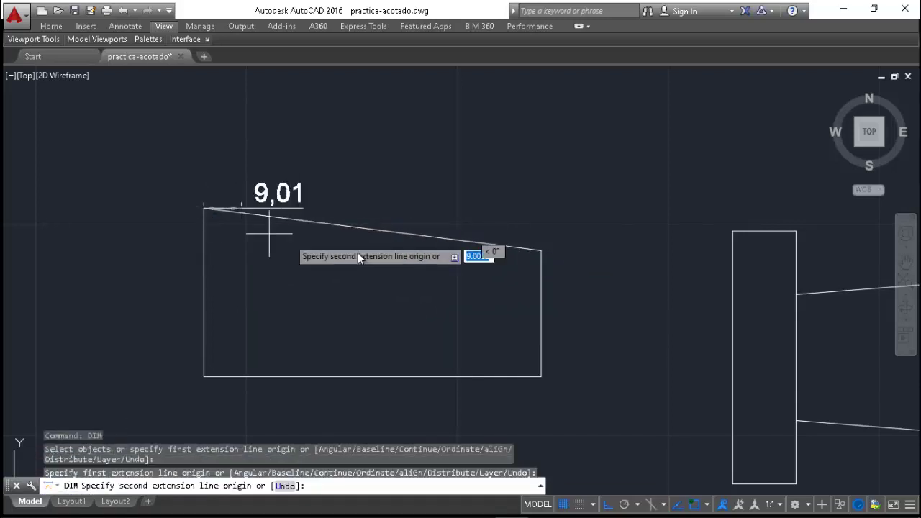
click(541, 252)
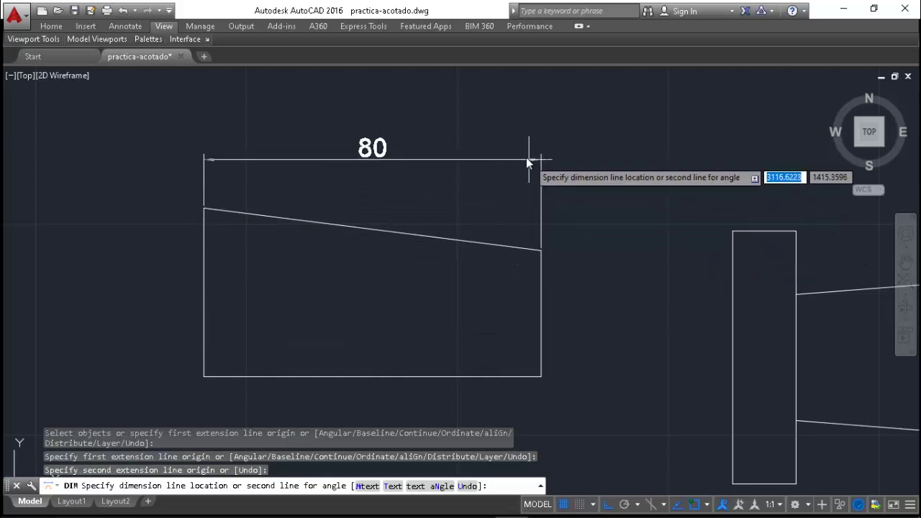
click(560, 422)
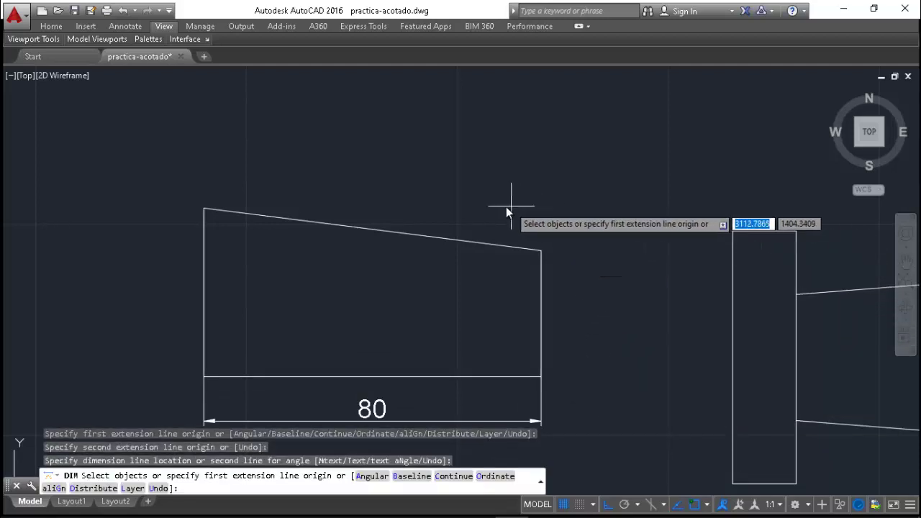
Try dimensioning the slanted top edge directly, cancelling the attempts that measure horizontally
key(Return)
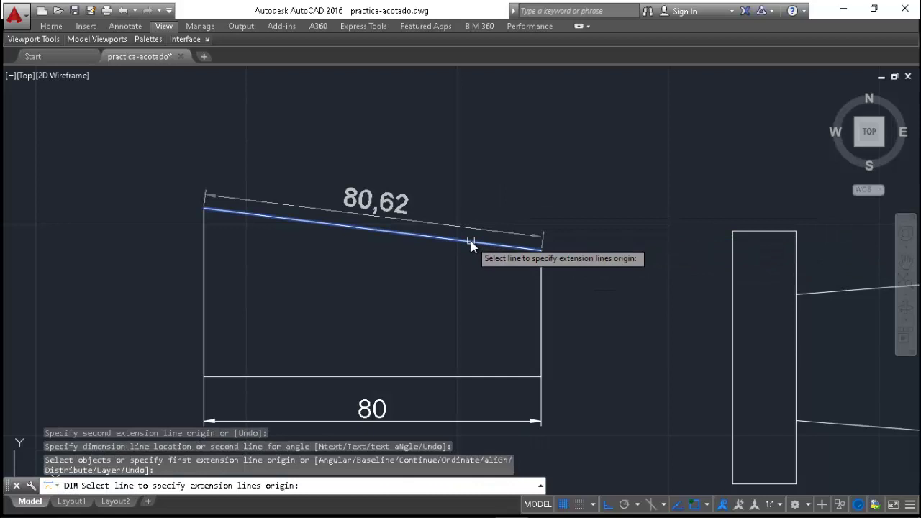
click(471, 241)
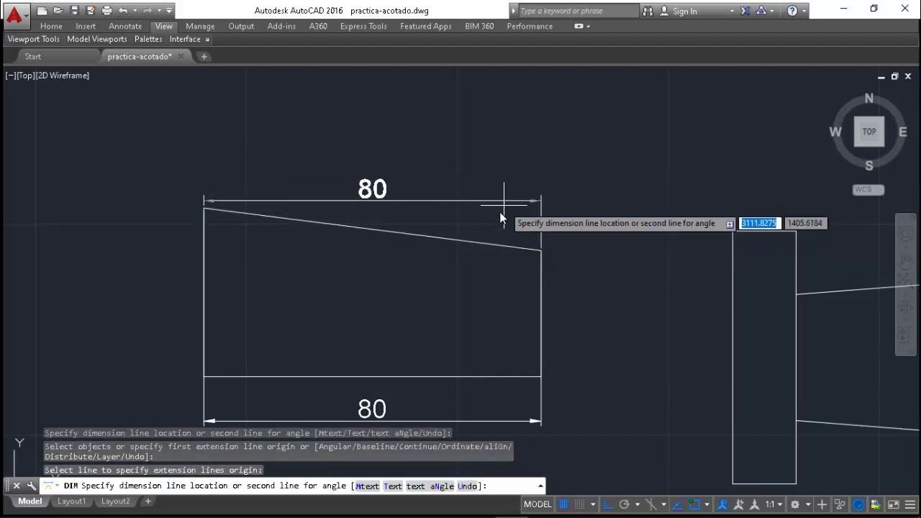
key(Escape)
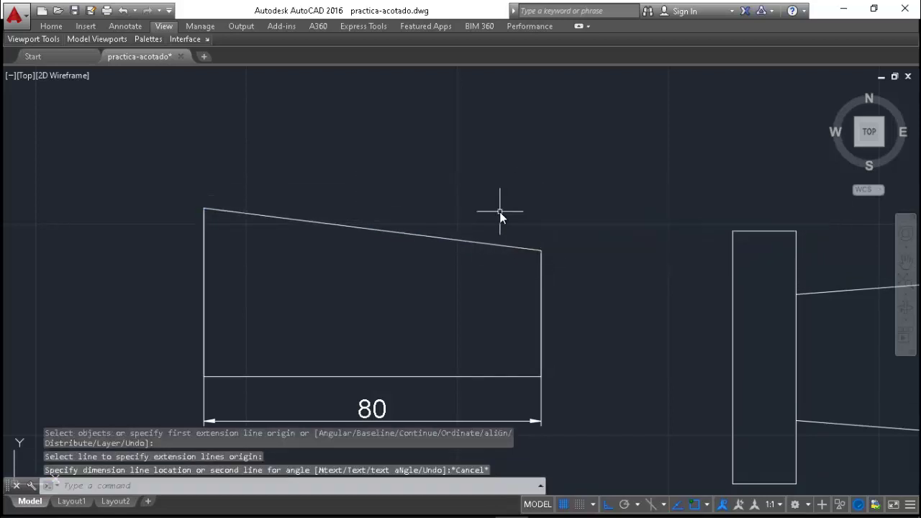
key(Return)
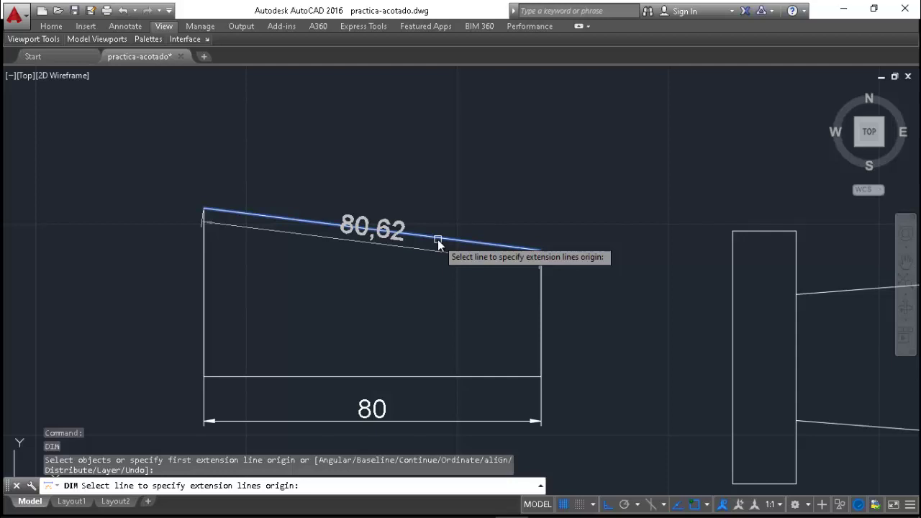
click(438, 239)
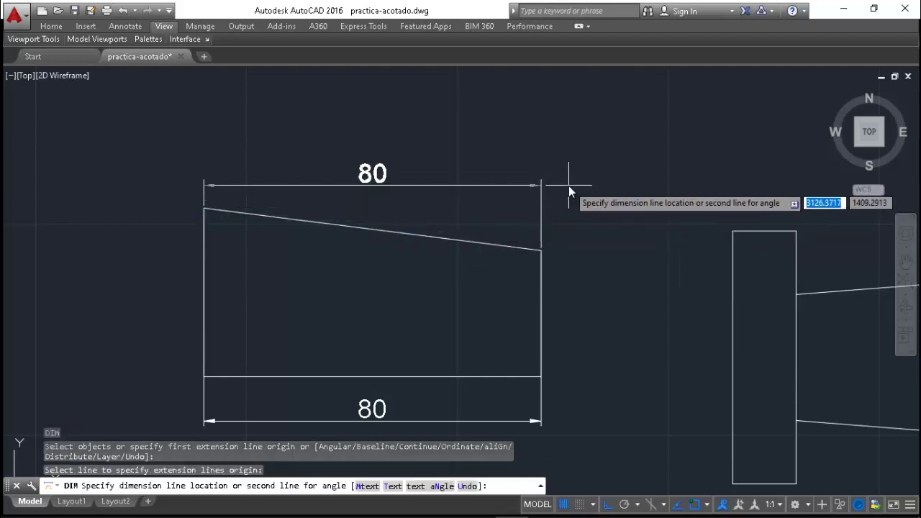
key(Escape)
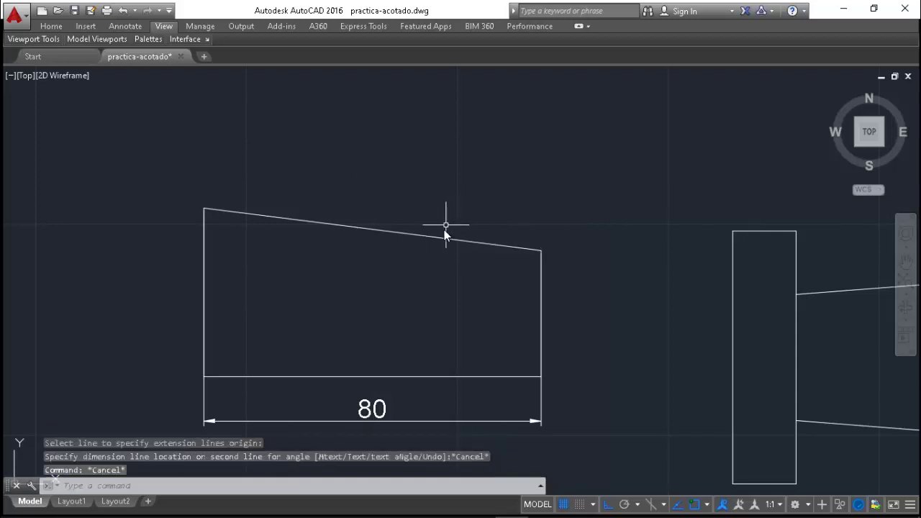
Add an aligned 80,62 dimension along the slanted top edge, offset 12 from it
text(DIM)
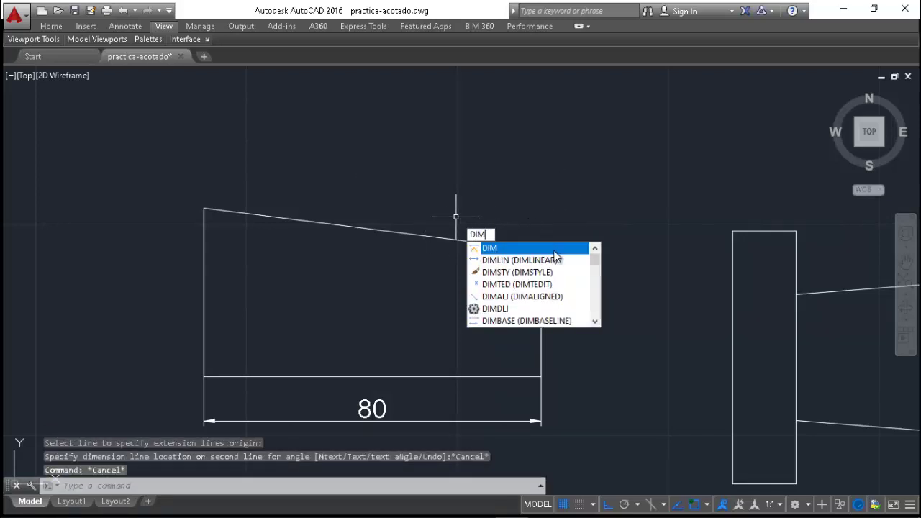
click(532, 297)
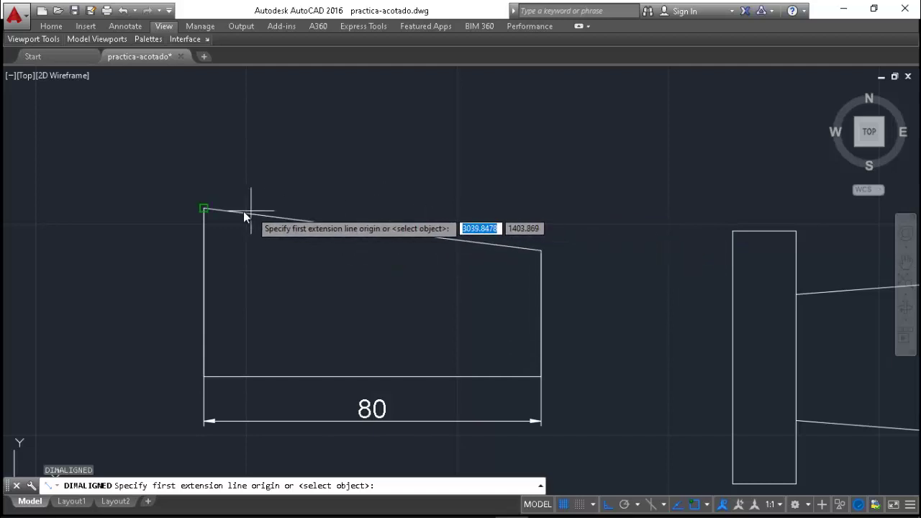
click(205, 209)
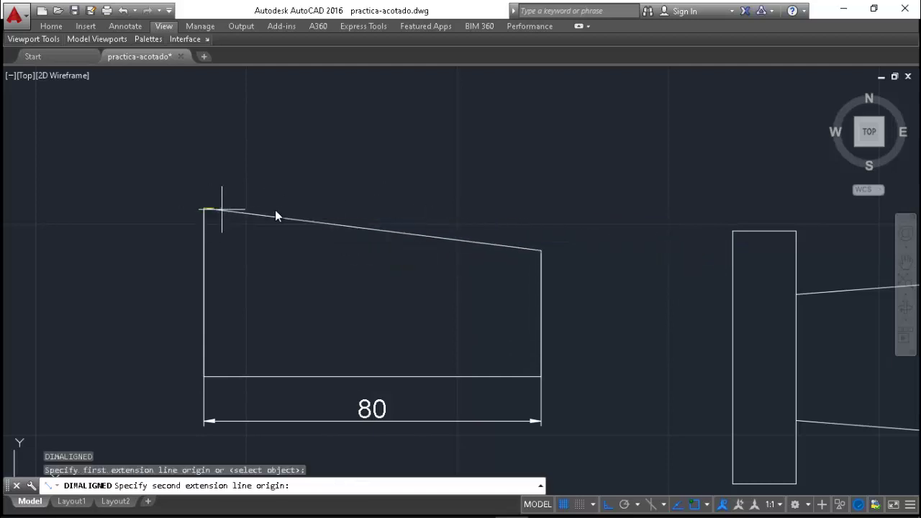
click(540, 251)
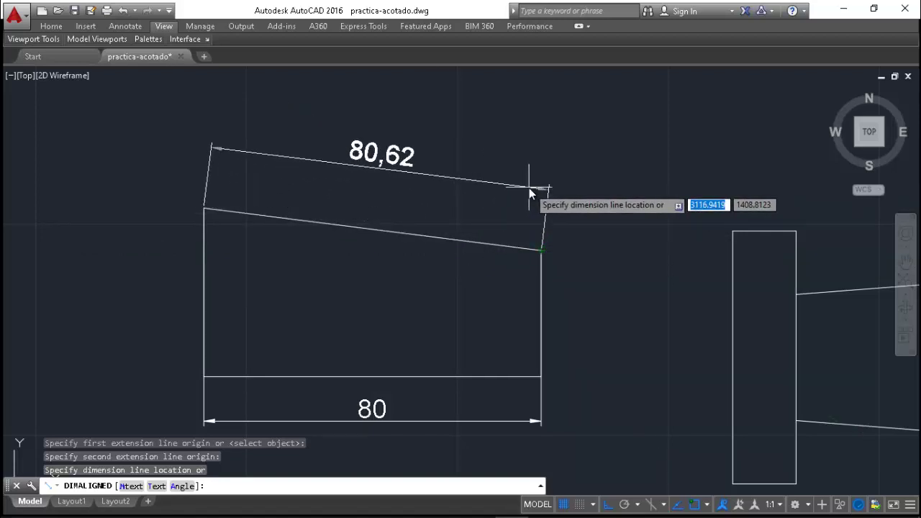
text(12)
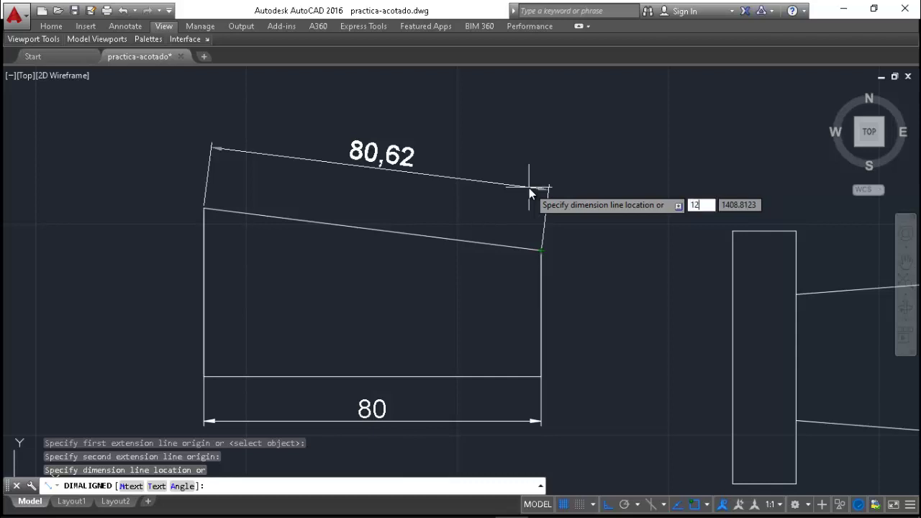
key(Return)
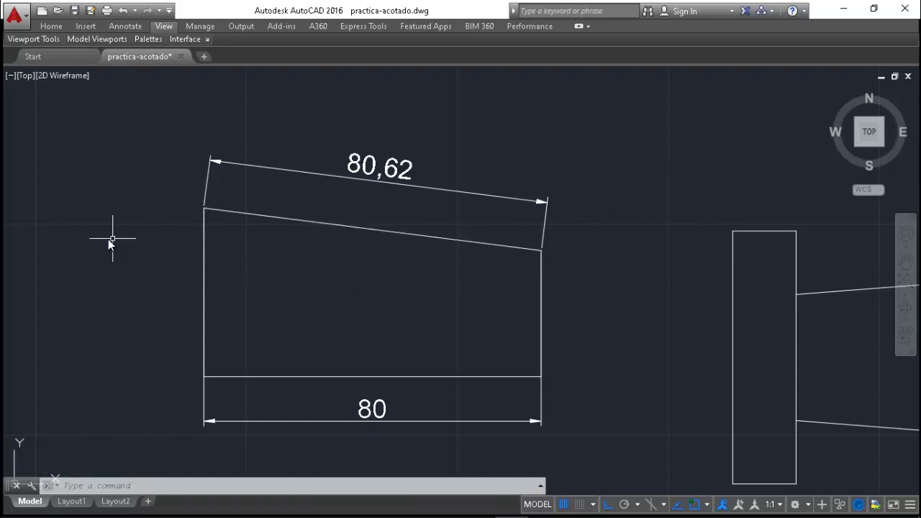
scroll(108, 239, down, 2)
Place a vertical 40 dimension across the right end of the conical part
scroll(437, 303, up, 2)
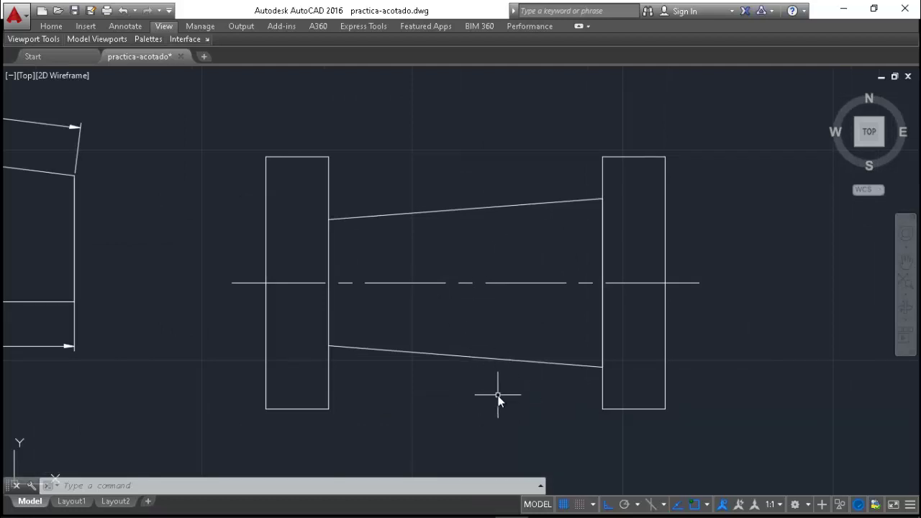
text(d)
text(im)
key(Return)
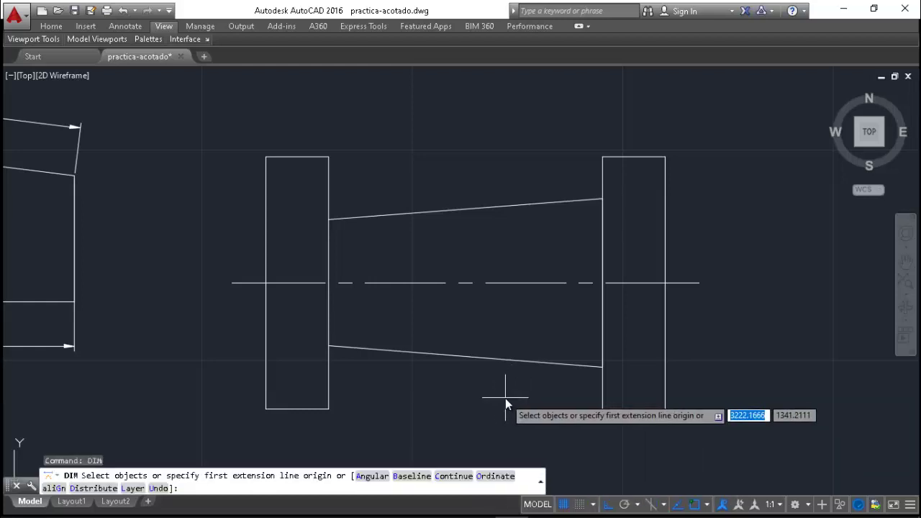
click(602, 368)
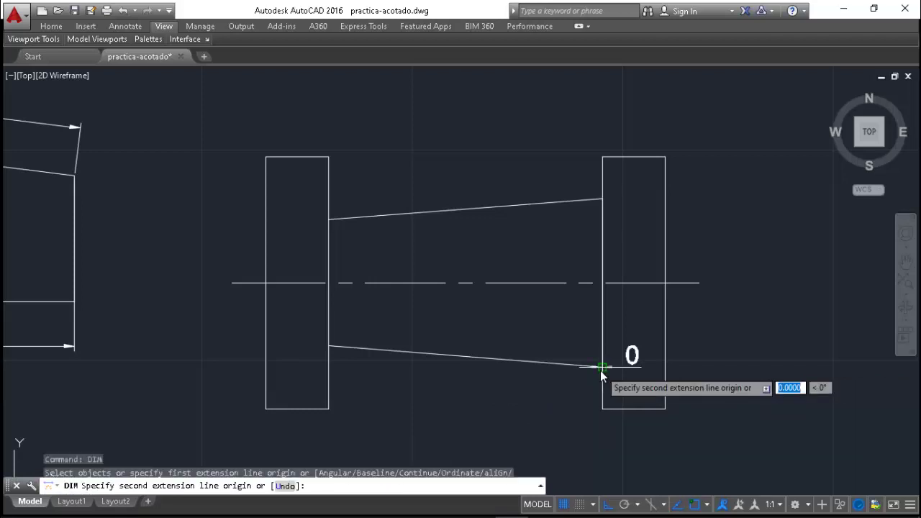
click(602, 199)
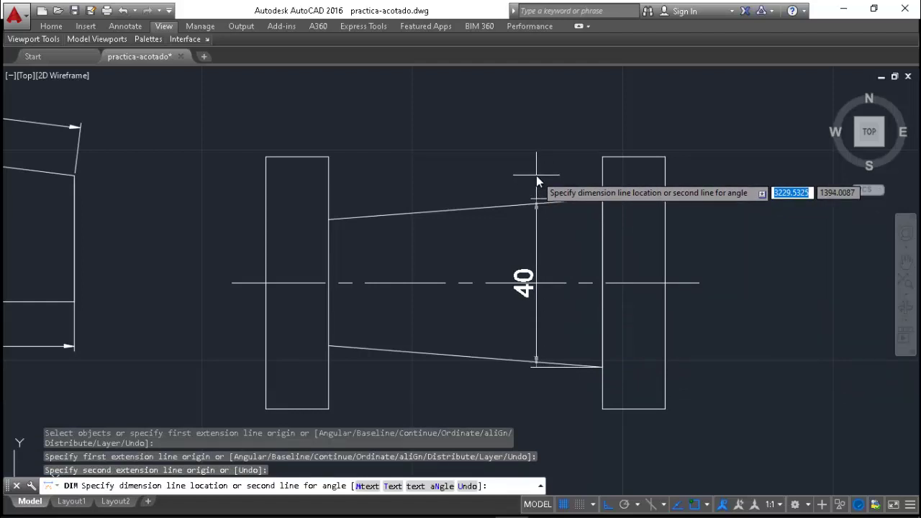
click(537, 175)
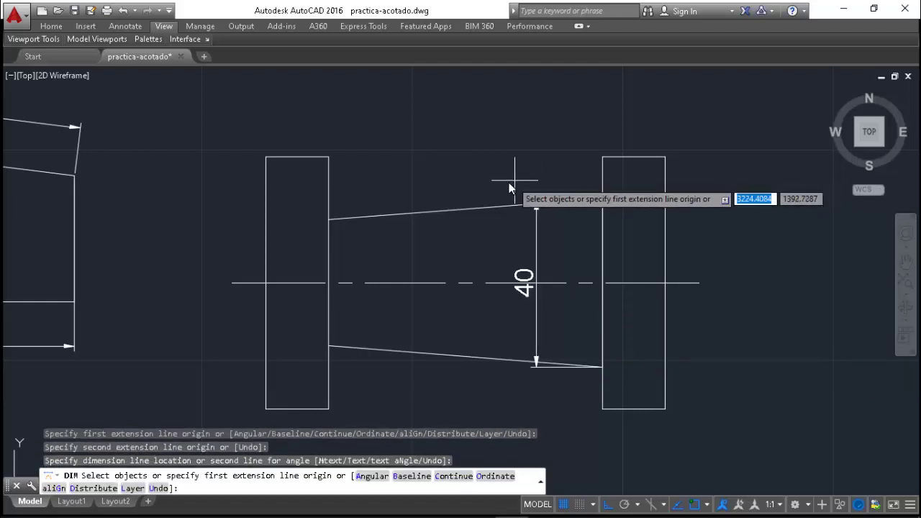
Add a vertical 30 dimension across the taper's left end, then check both dimensions
click(329, 219)
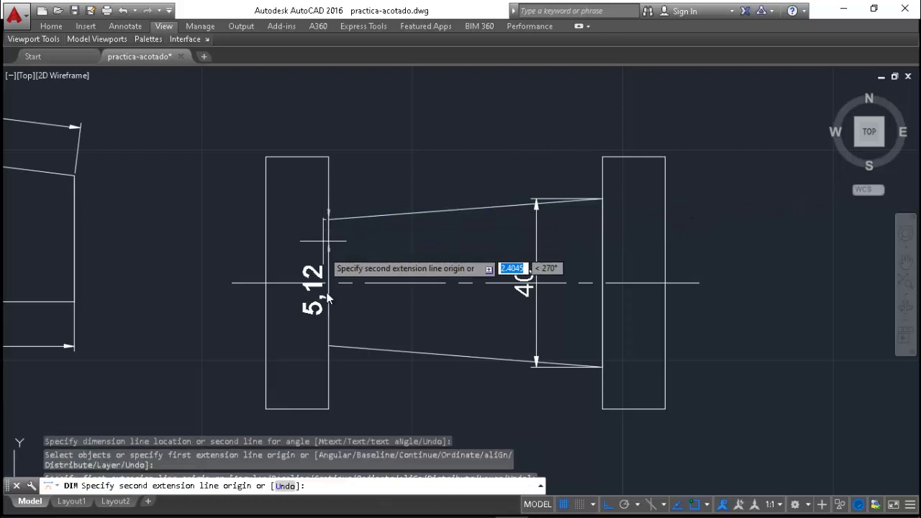
click(329, 347)
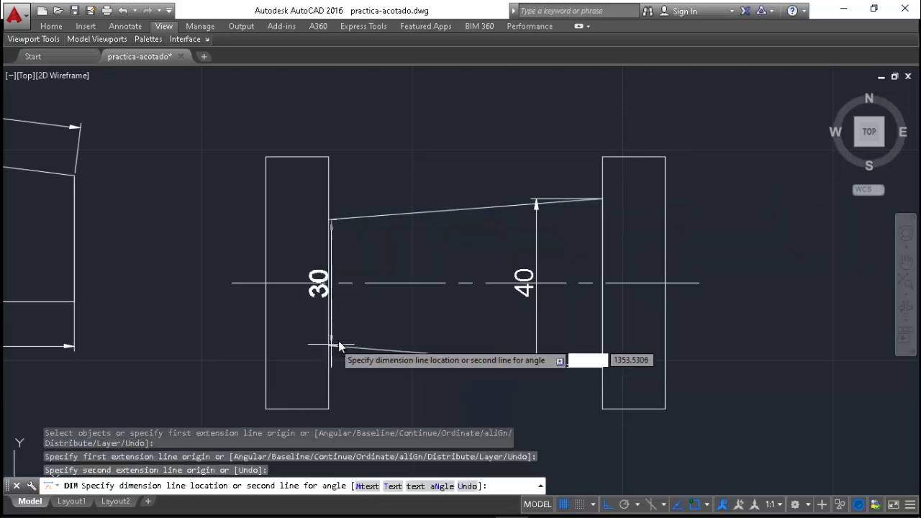
click(390, 327)
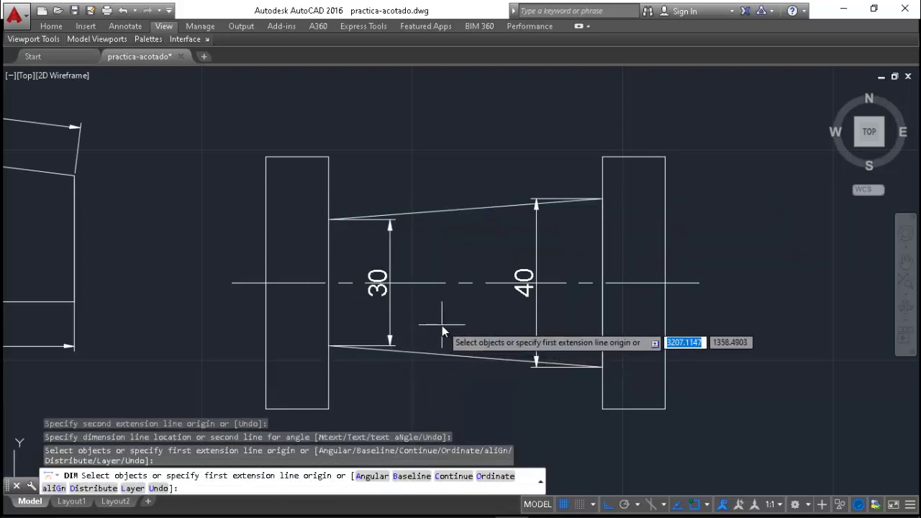
key(Escape)
key(Escape)
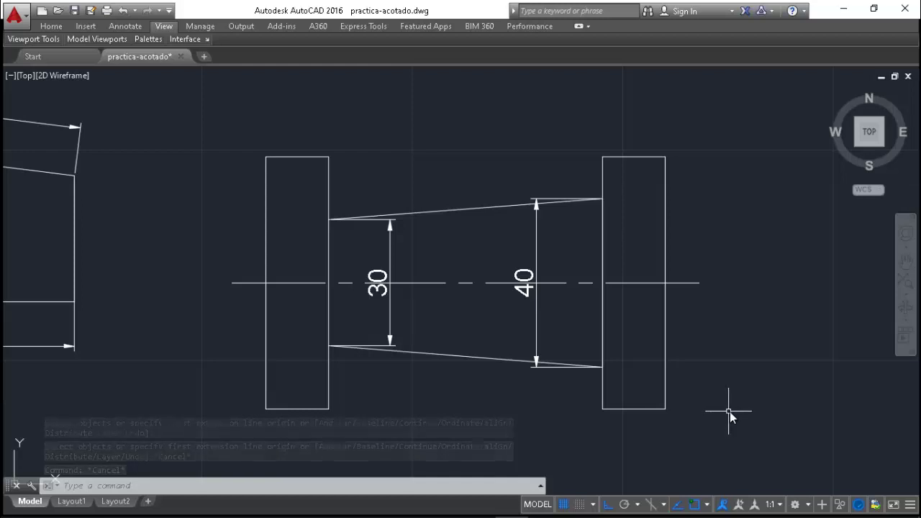
click(531, 274)
click(393, 274)
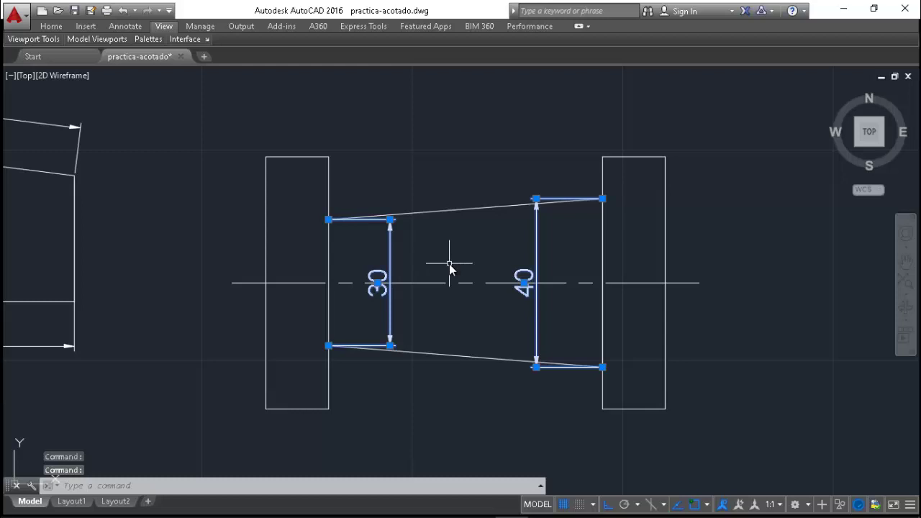
key(Escape)
key(Escape)
key(Escape)
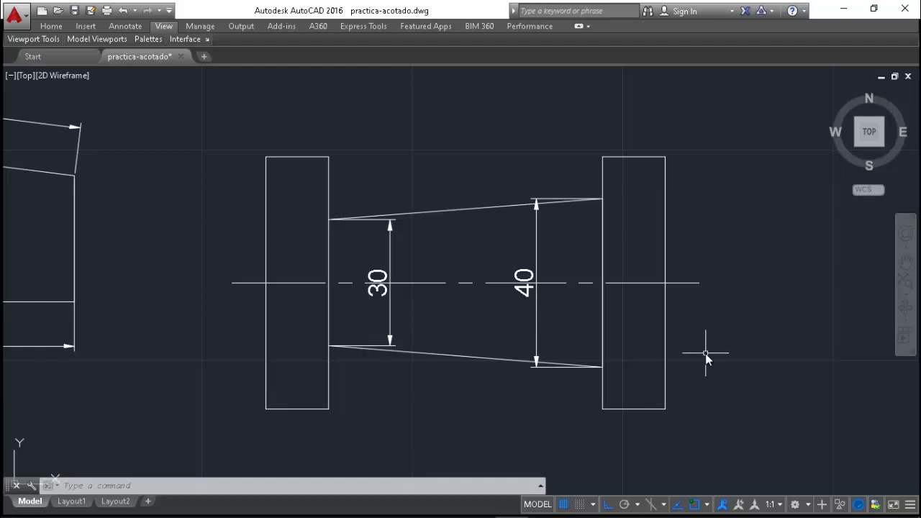
Make the 40 dimension oblique at 30° with DIMEDIT (DED)
text(DED)
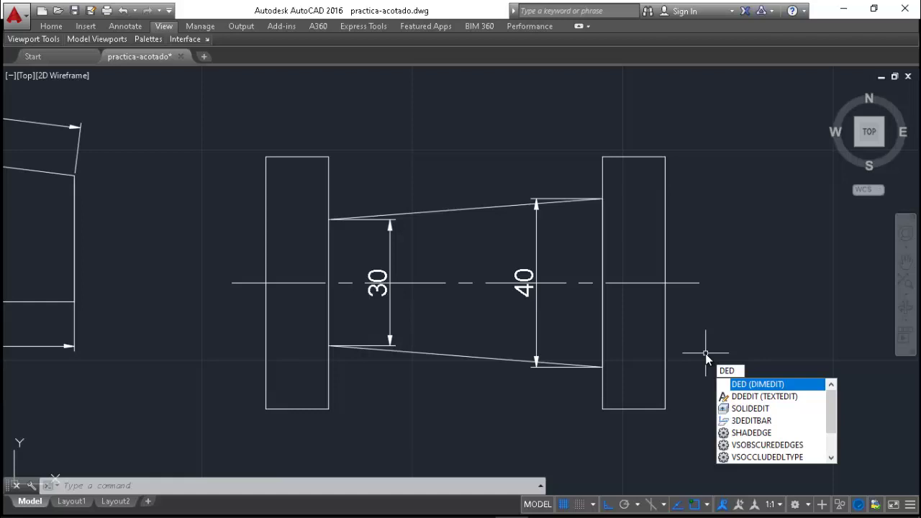
key(Return)
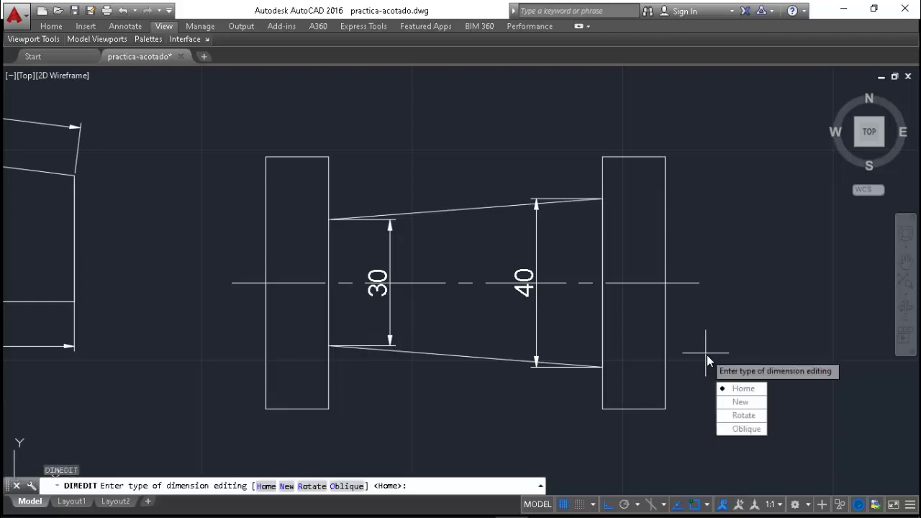
click(749, 429)
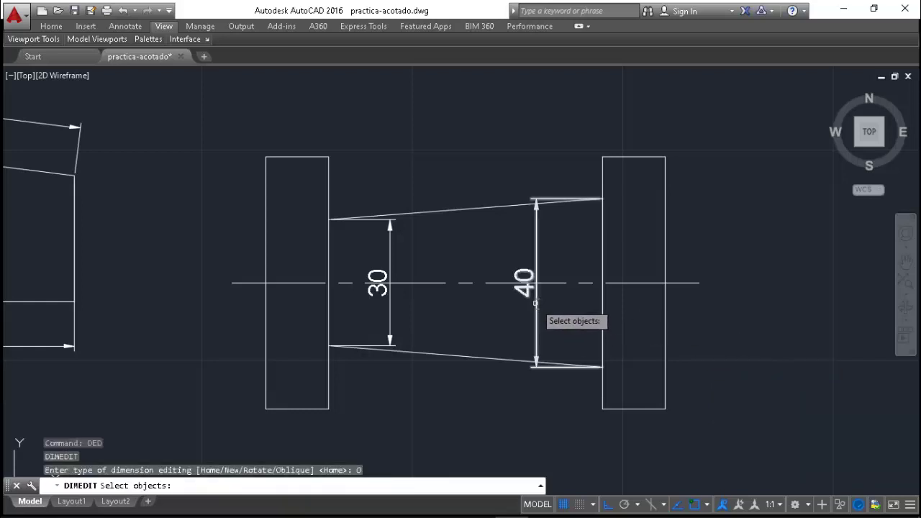
click(535, 303)
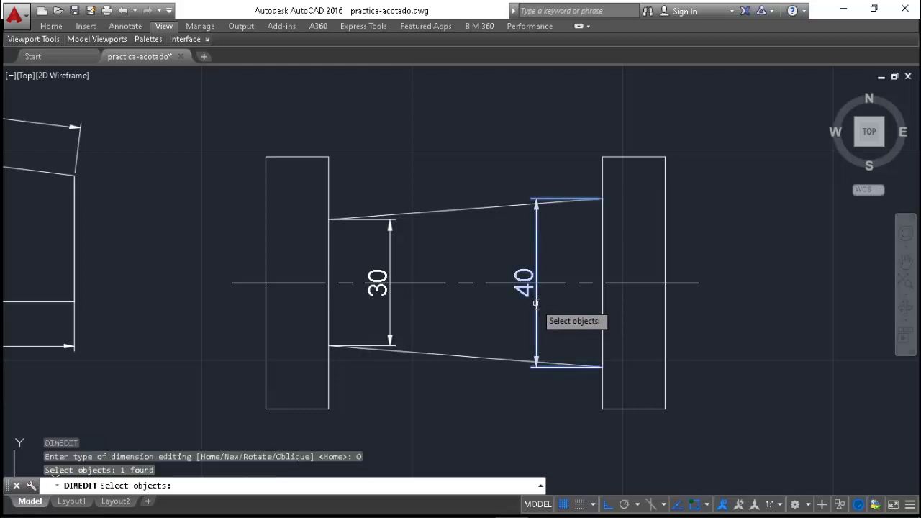
key(Return)
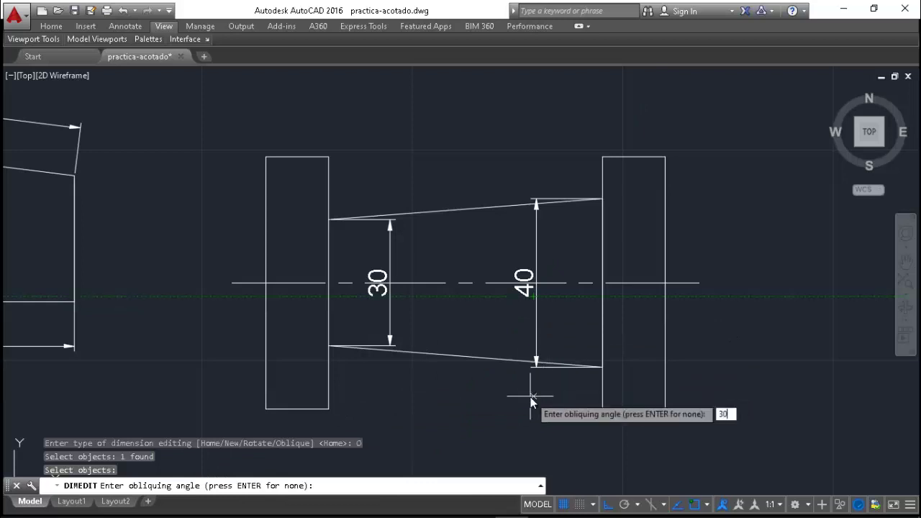
text(30)
key(Return)
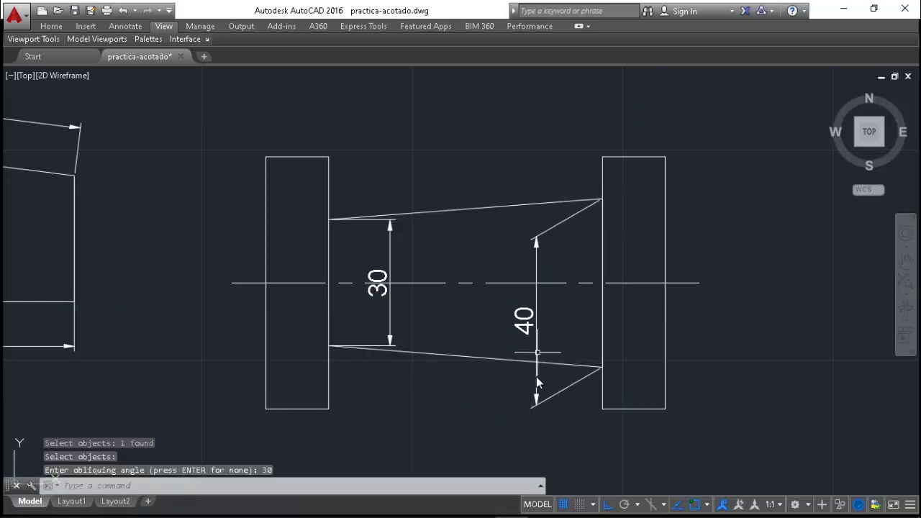
key(Escape)
key(Escape)
key(ctrl+z)
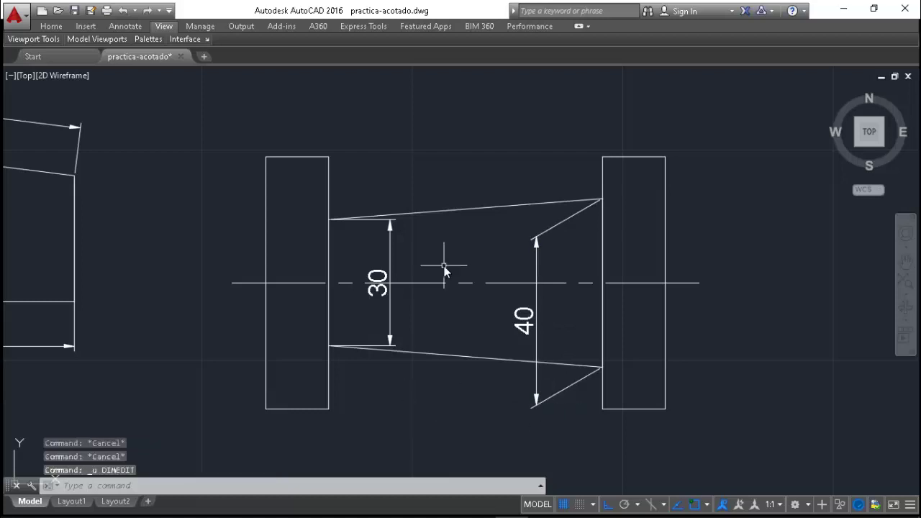
Make the 30 dimension oblique at 30° with DIMEDIT as well
text(DED)
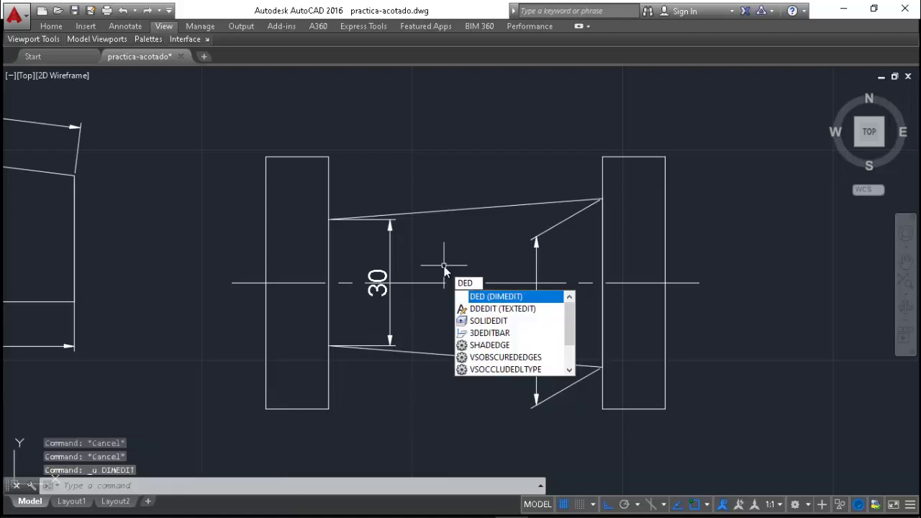
key(Return)
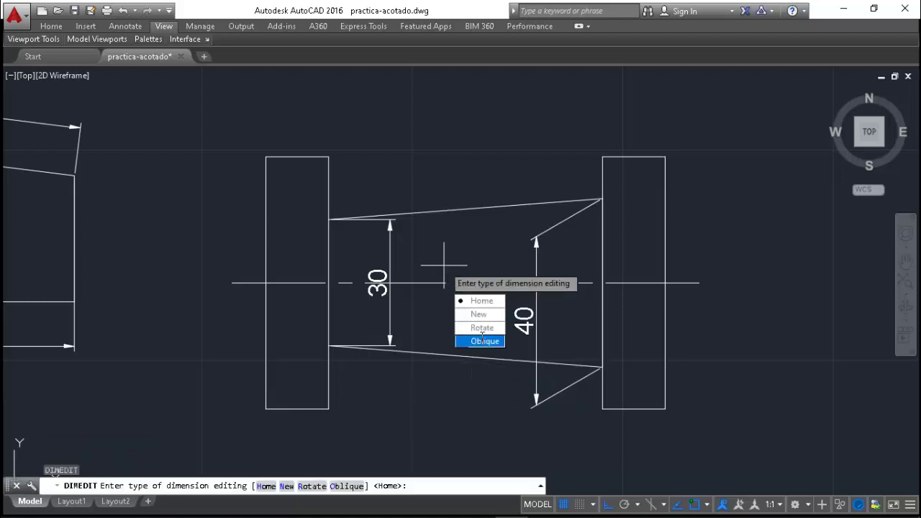
click(485, 341)
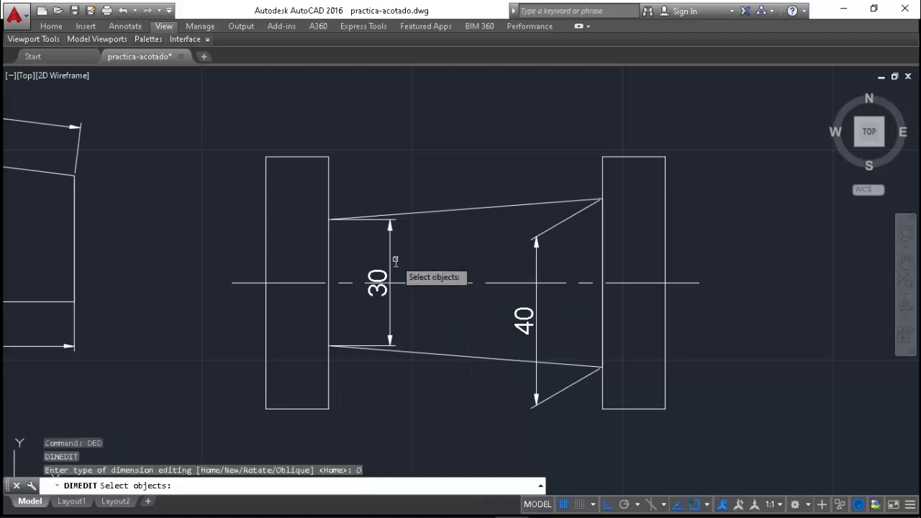
click(389, 274)
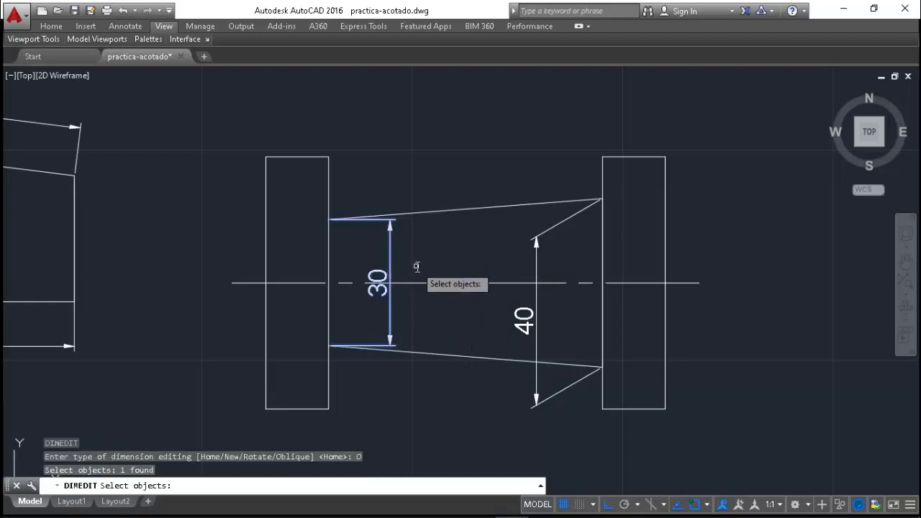
key(Return)
text(30)
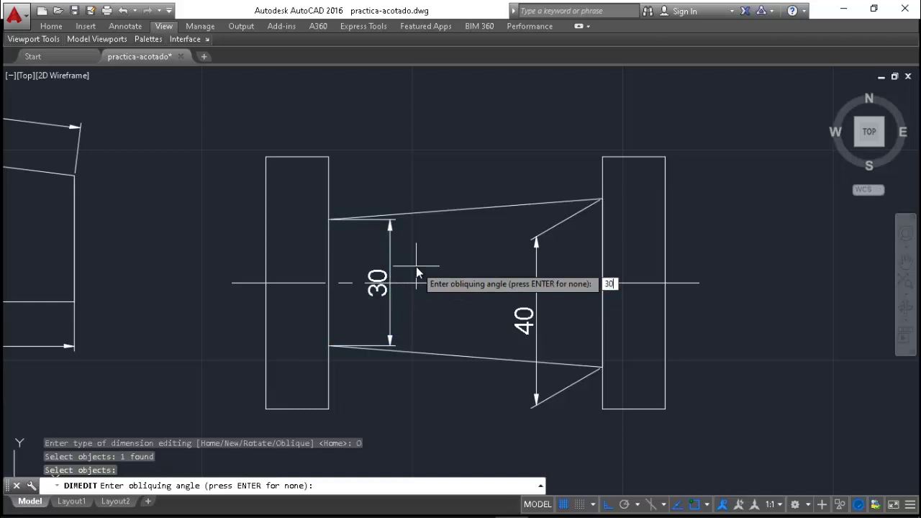
key(Return)
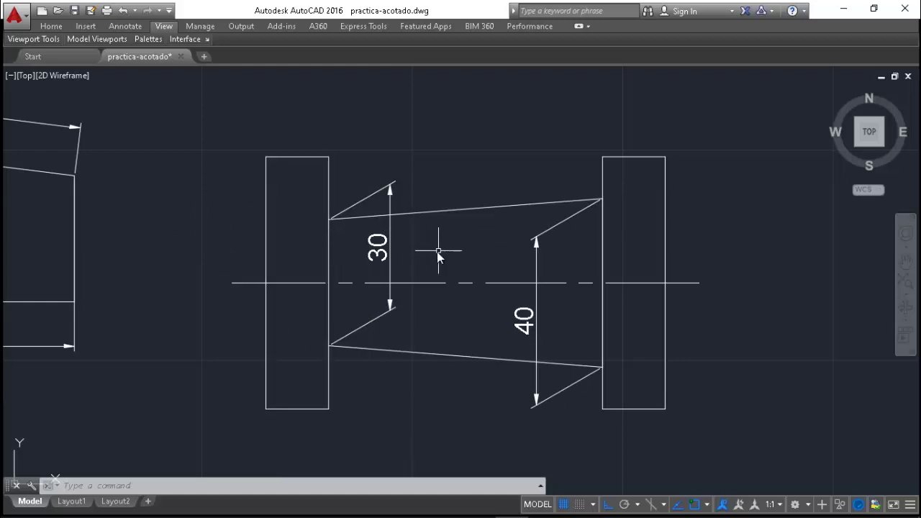
scroll(201, 214, down, 2)
scroll(625, 159, down, 3)
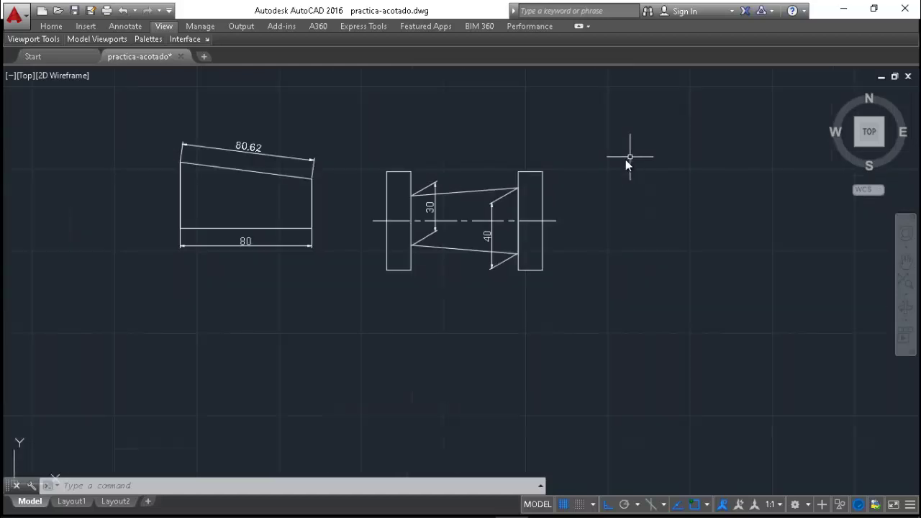
scroll(615, 201, down, 2)
scroll(770, 178, up, 2)
scroll(763, 189, up, 3)
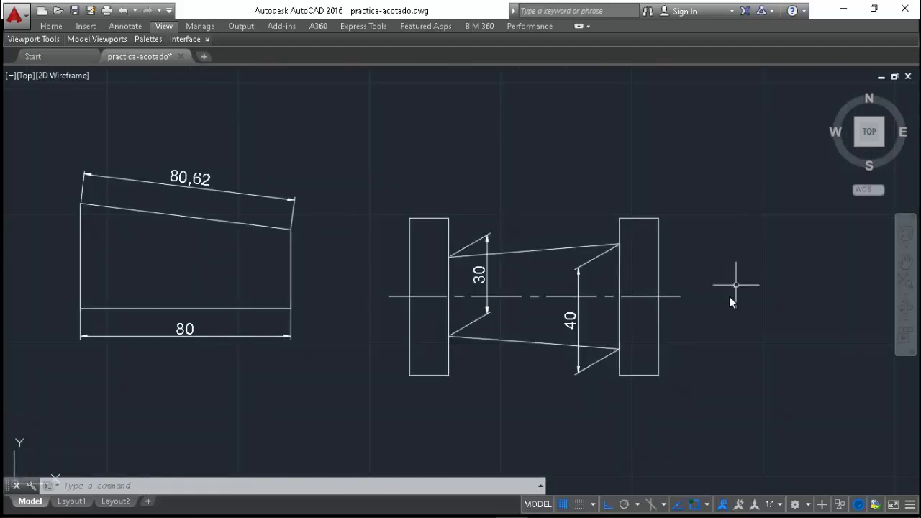